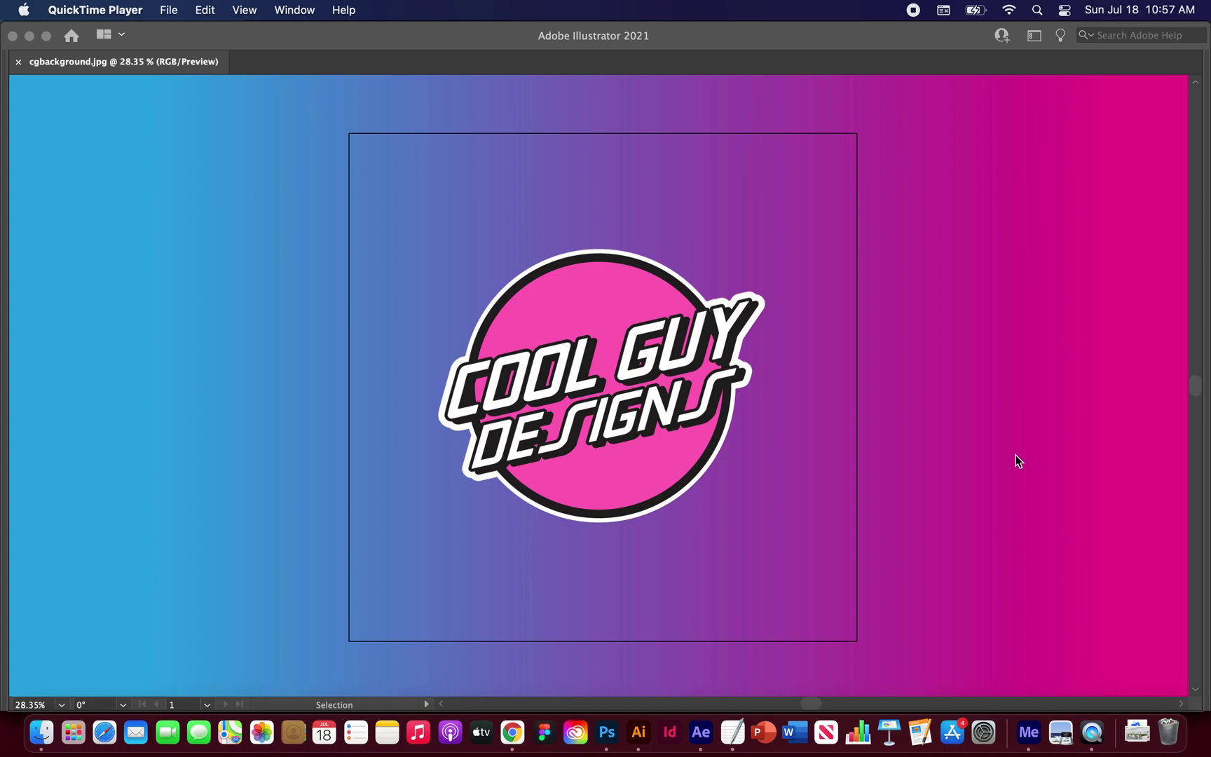
Step: Choose File > New in Illustrator to bring up the New Document dialog
{"action": "left_click", "coordinate": [962, 413]}
{"action": "left_click", "coordinate": [128, 10]}
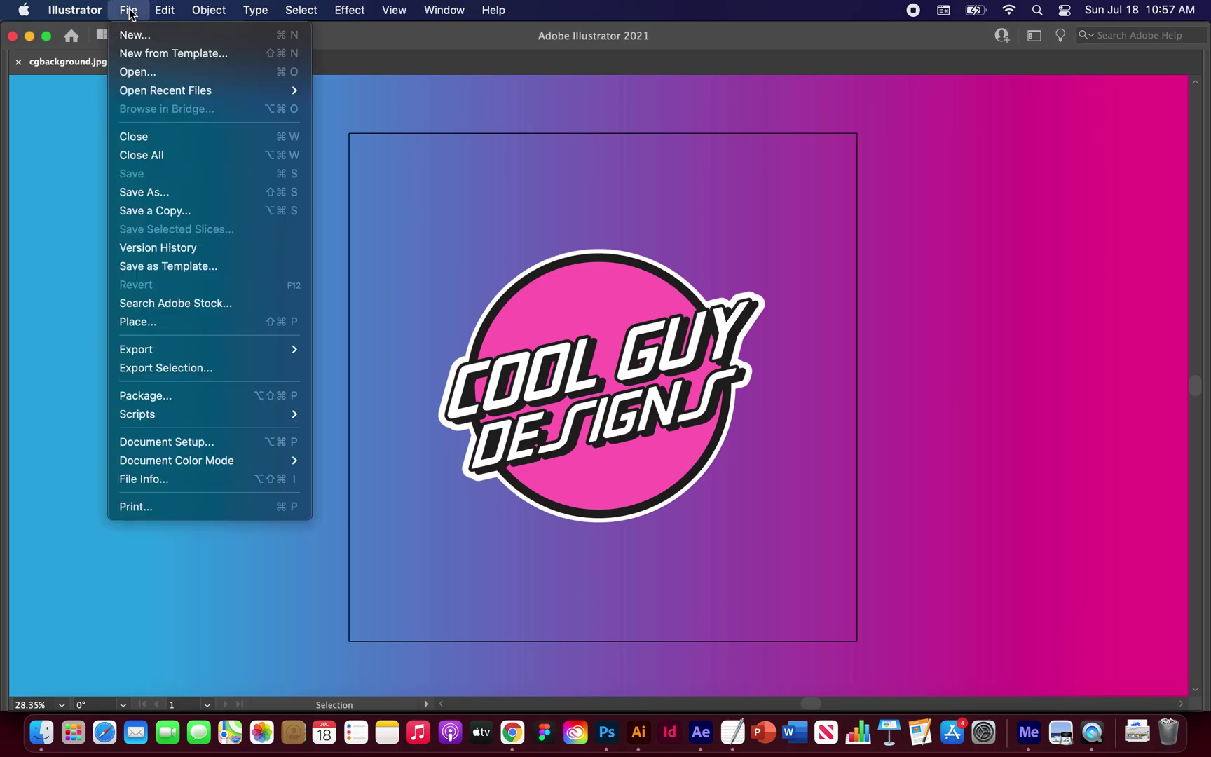
{"action": "left_click", "coordinate": [131, 35]}
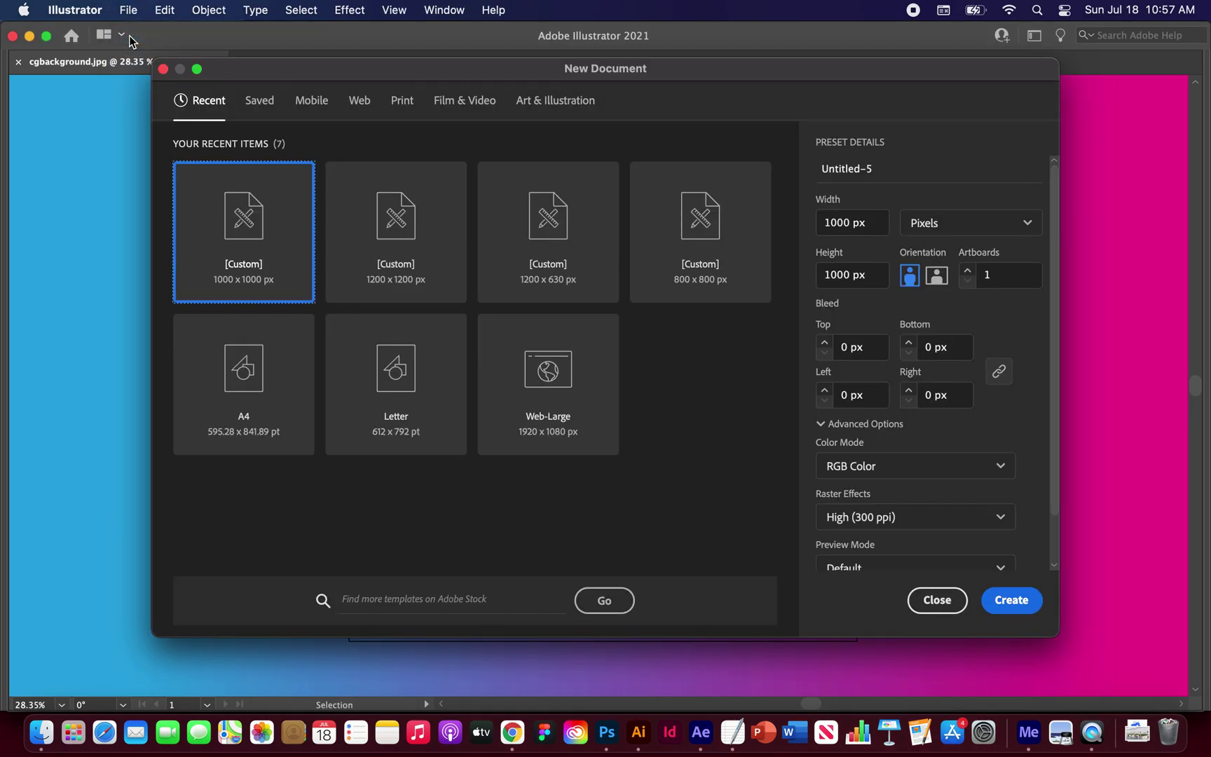
Step: Name the document 'Tie Dye', keep it 1000 × 1000 px in Pixels, and create it
{"action": "left_click", "coordinate": [871, 168]}
{"action": "key", "text": "super+a"}
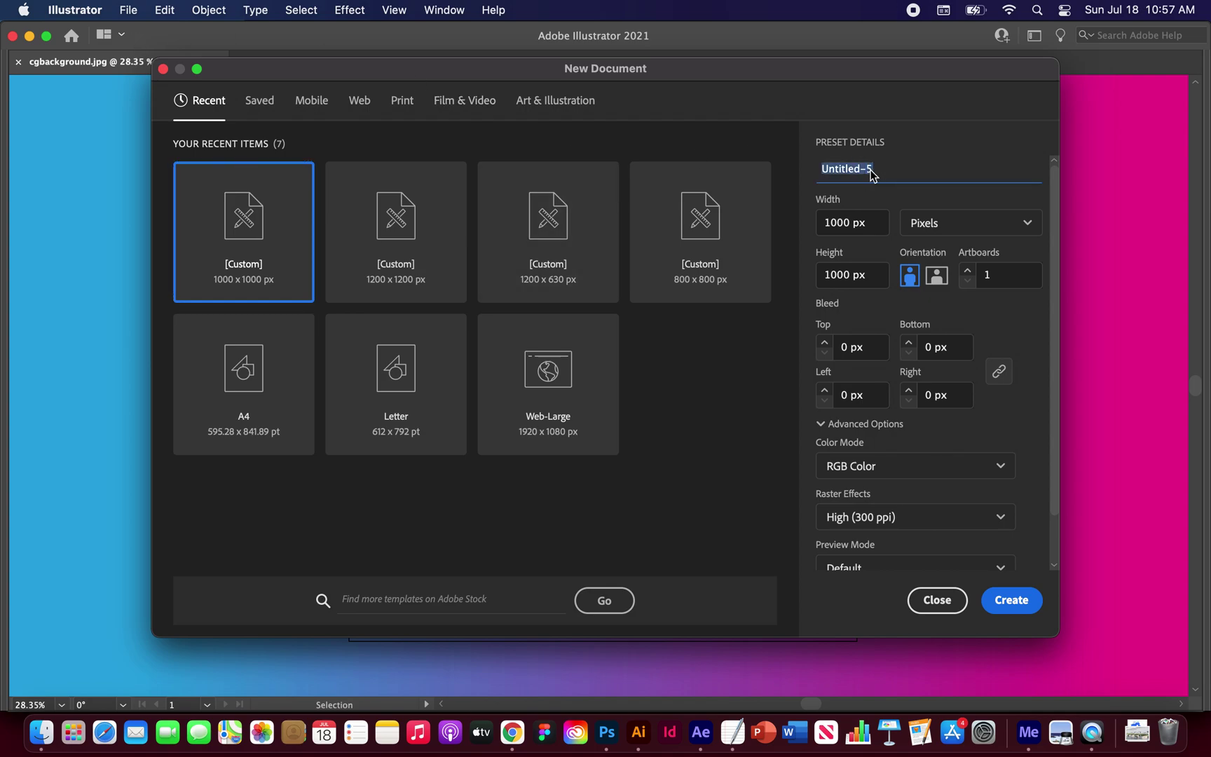
{"action": "type", "text": "Tie Dye"}
{"action": "left_click", "coordinate": [850, 223]}
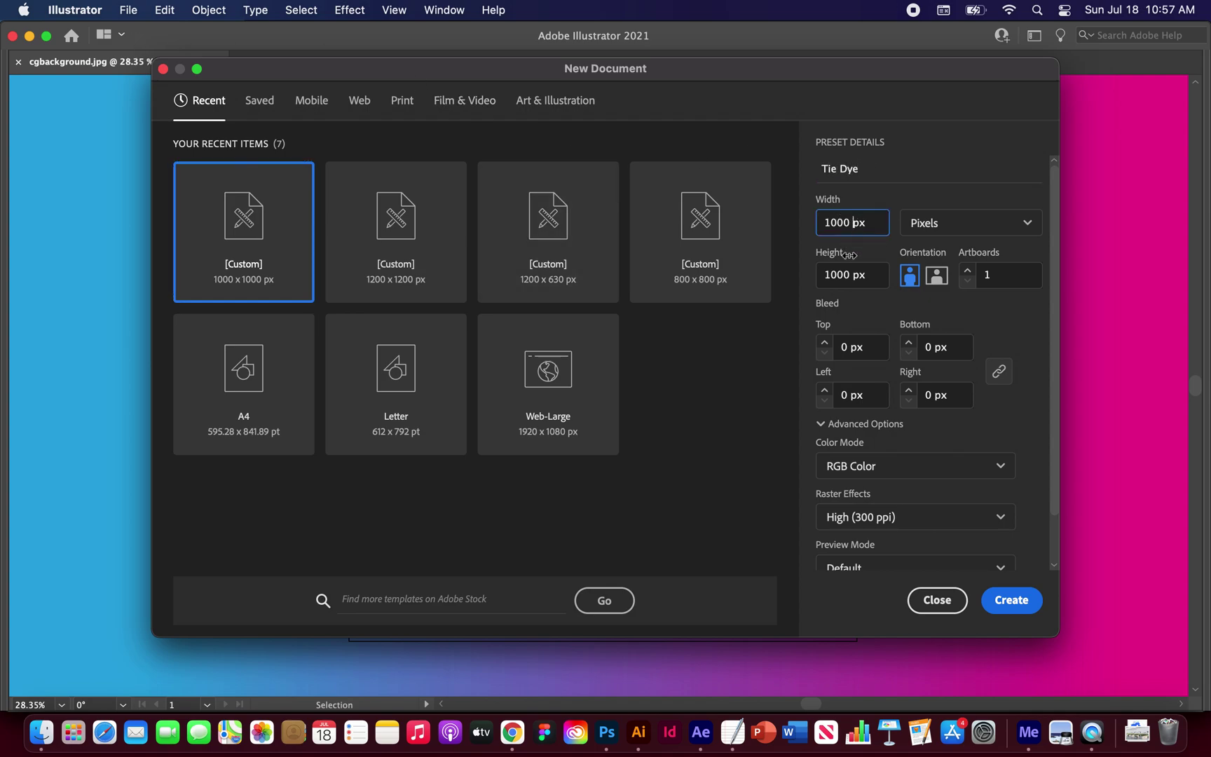
{"action": "left_click", "coordinate": [1023, 227]}
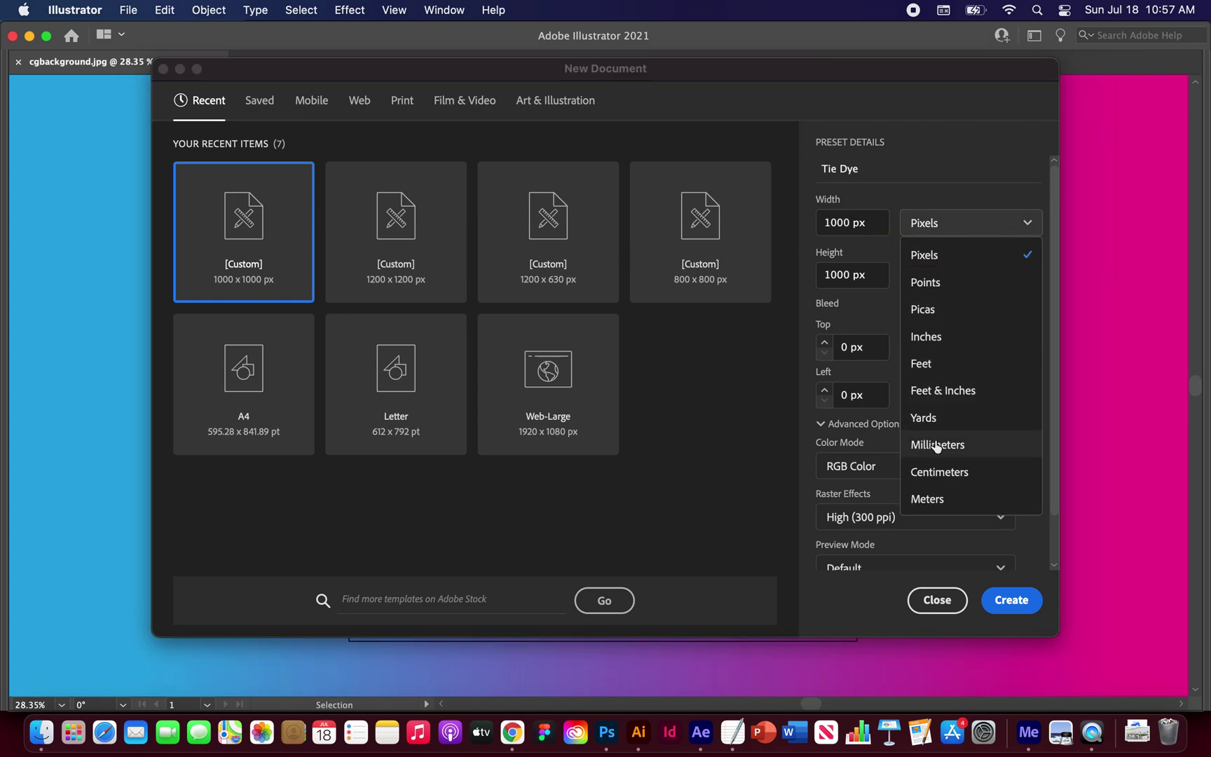
{"action": "left_click", "coordinate": [935, 256]}
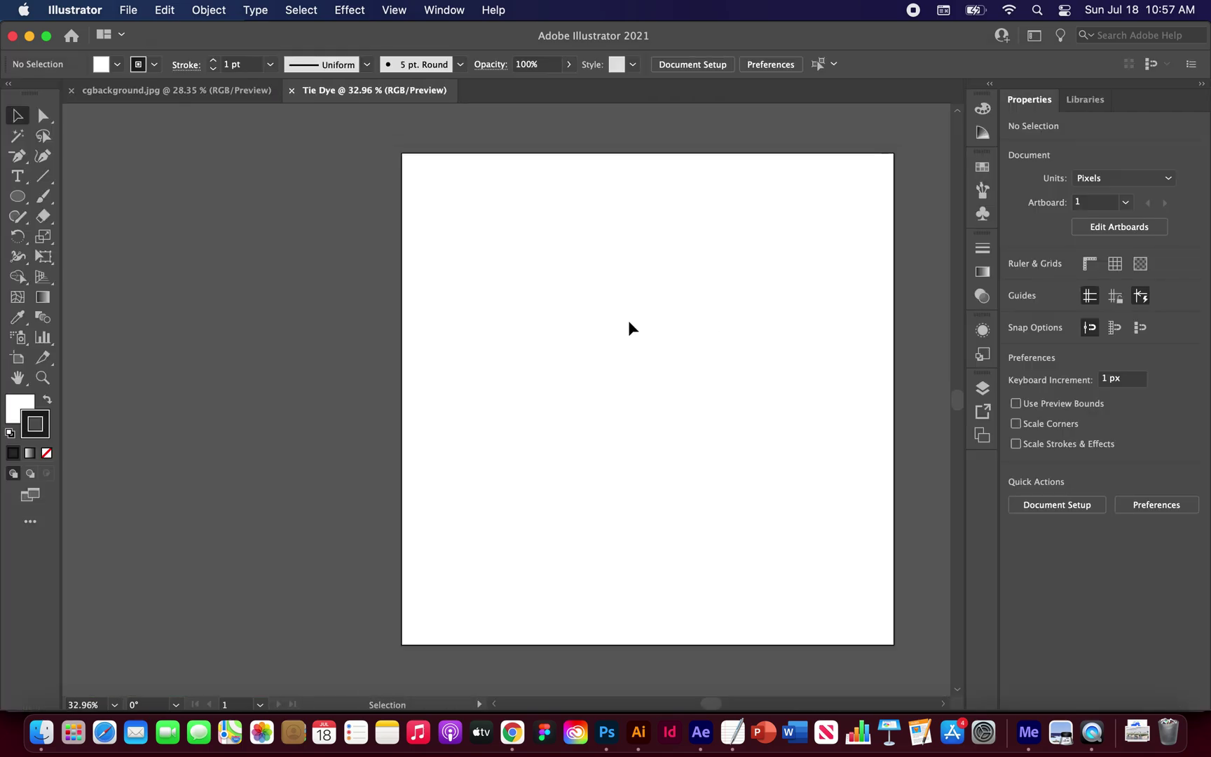
{"action": "scroll", "coordinate": [628, 321], "scroll_direction": "right", "scroll_amount": 5}
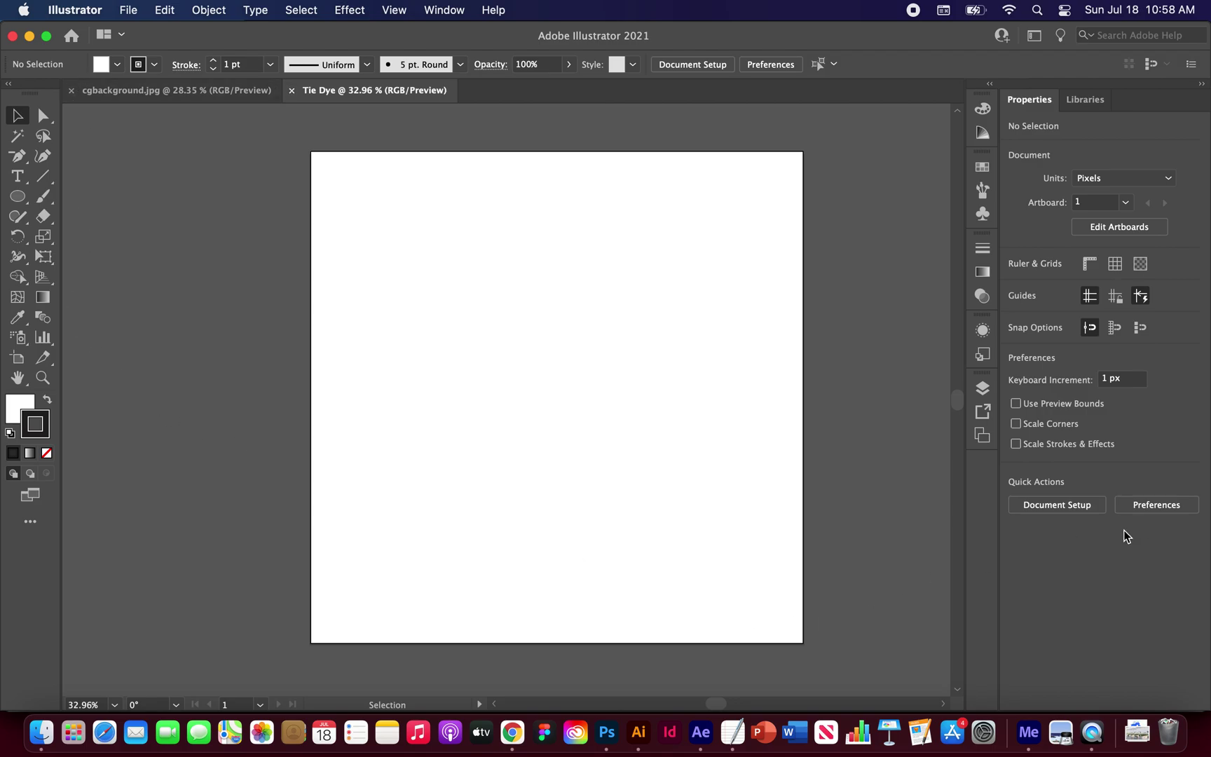
Step: Choose Reset Essentials Classic from the Window > Workspace menu
{"action": "left_click", "coordinate": [447, 12]}
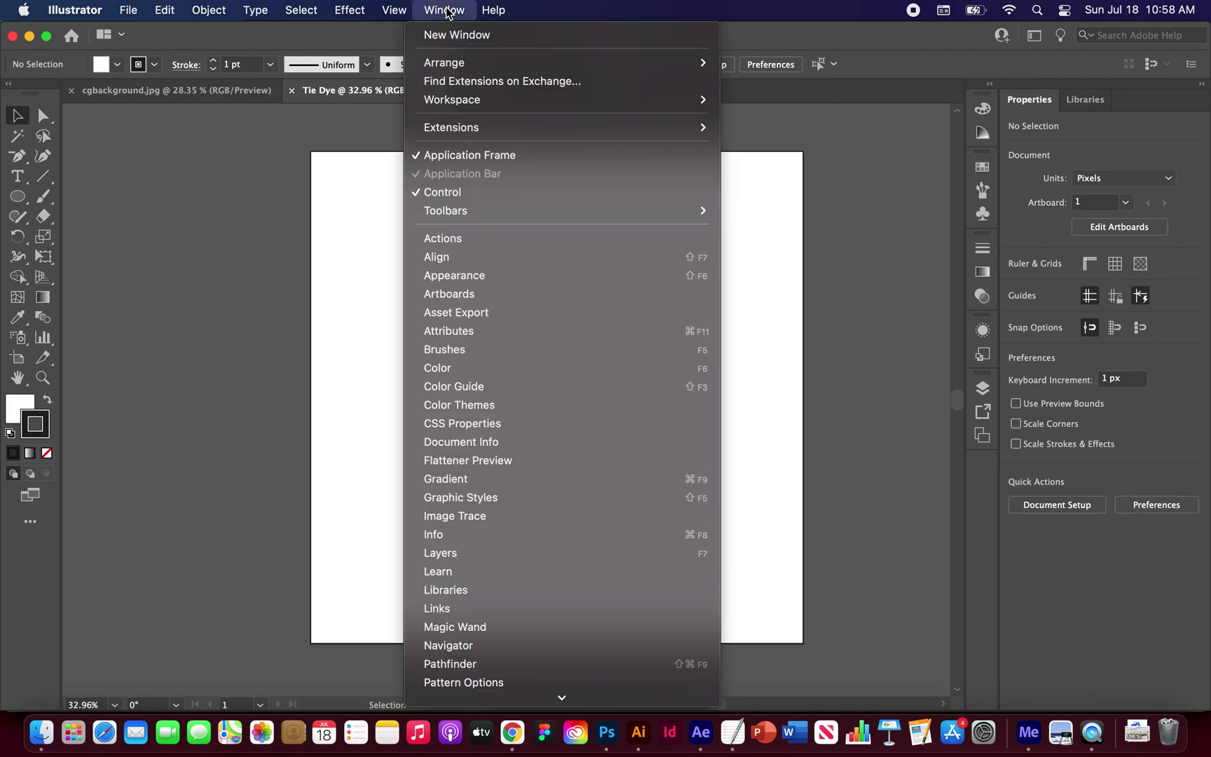
{"action": "mouse_move", "coordinate": [694, 100]}
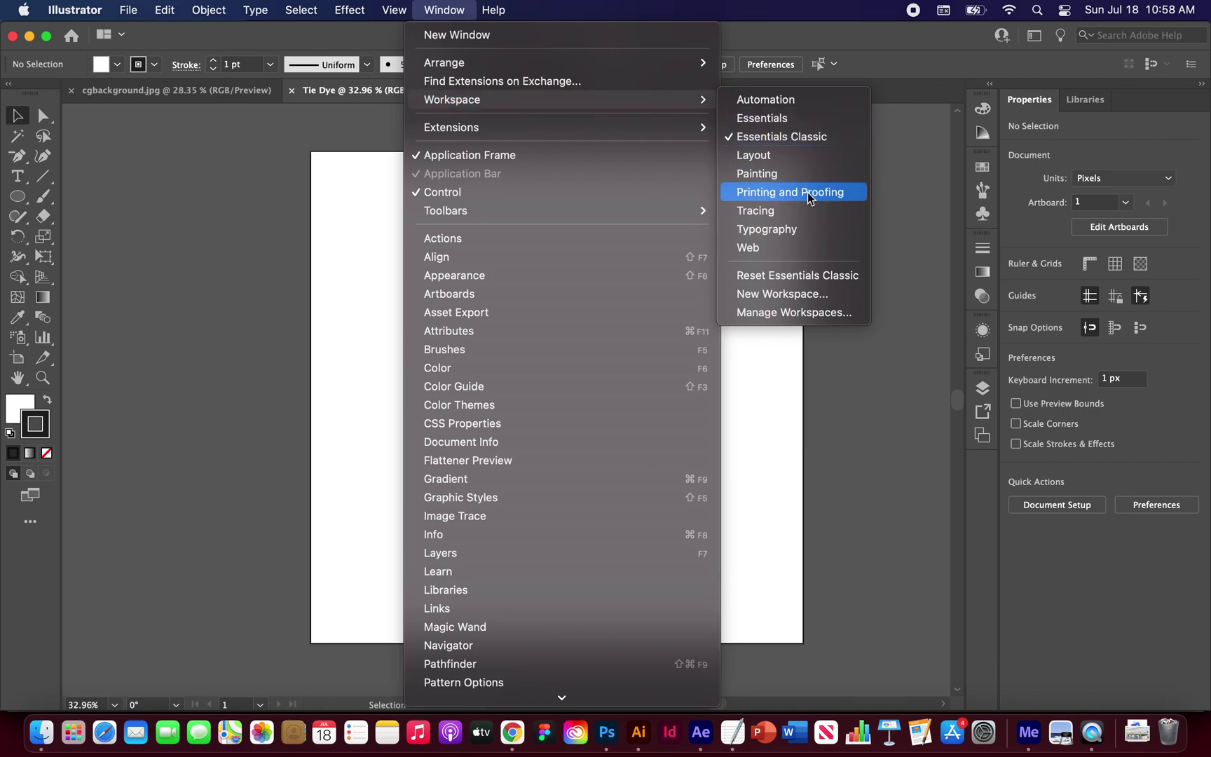
{"action": "left_click", "coordinate": [794, 273]}
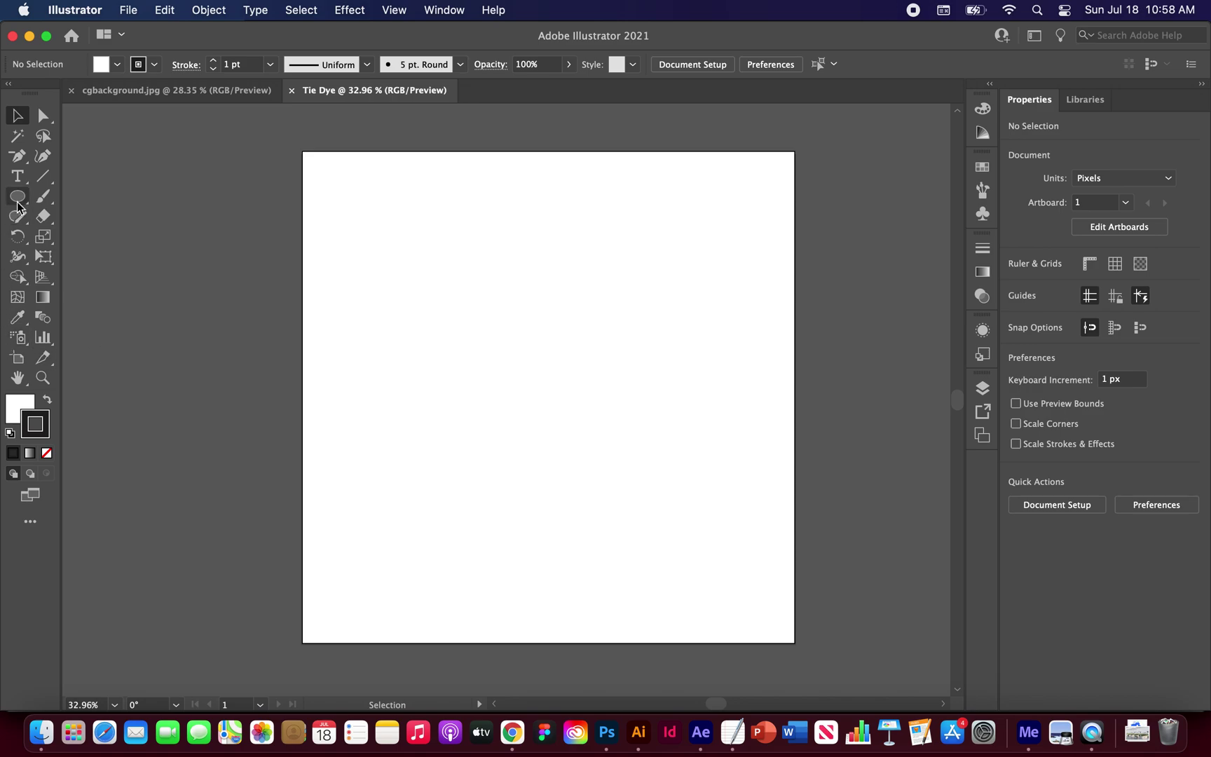
Step: Set the fill to None and make the stroke colour active
{"action": "left_click", "coordinate": [20, 409]}
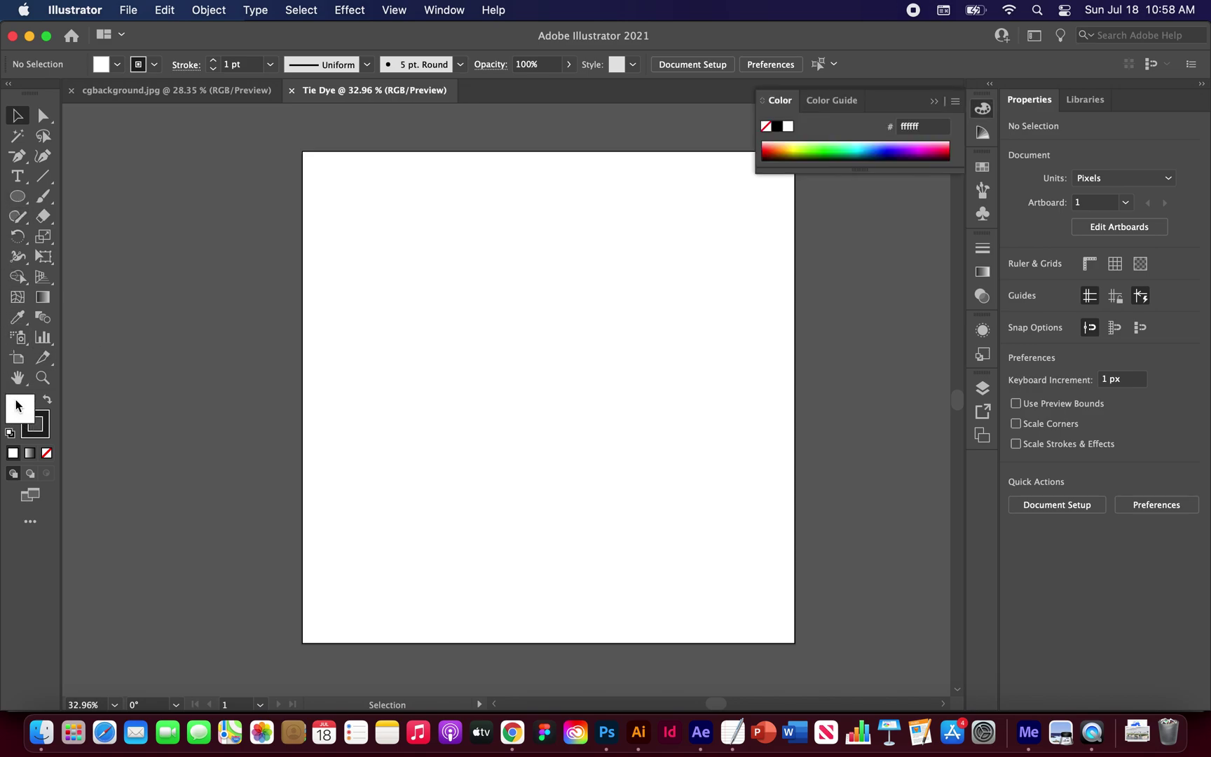
{"action": "left_click", "coordinate": [47, 454]}
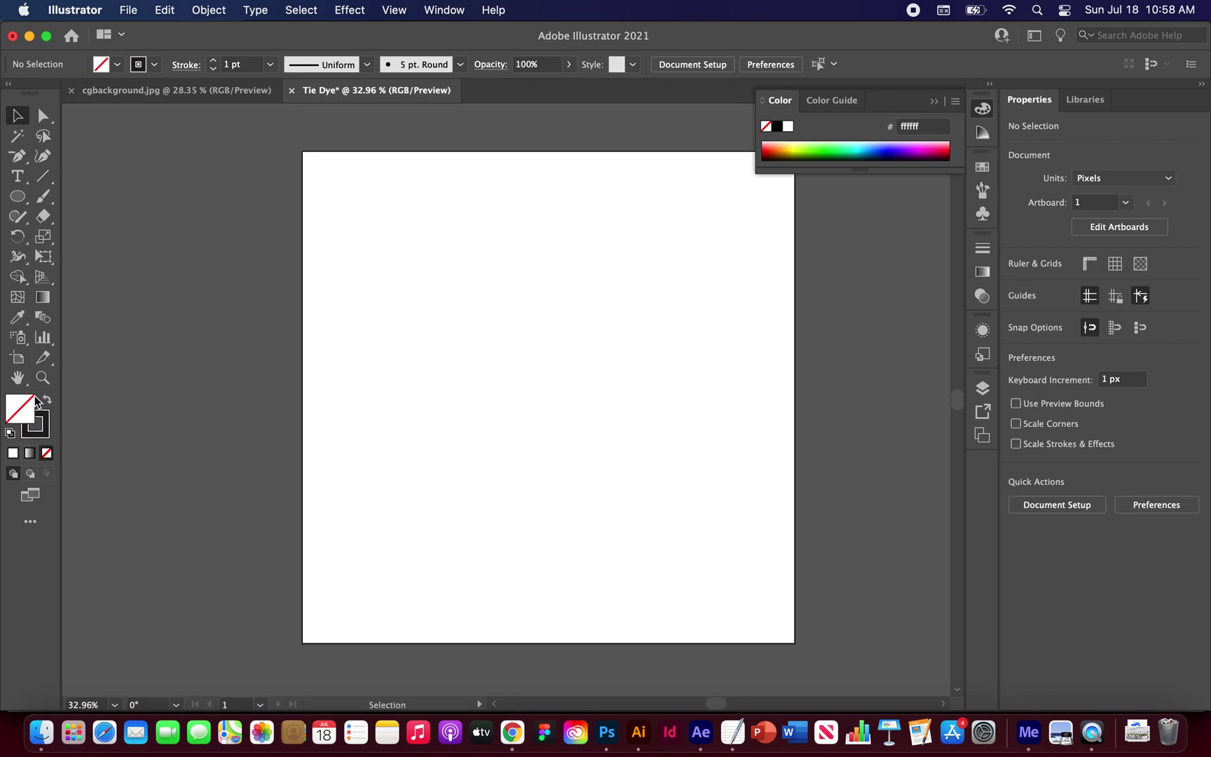
{"action": "left_click", "coordinate": [42, 433]}
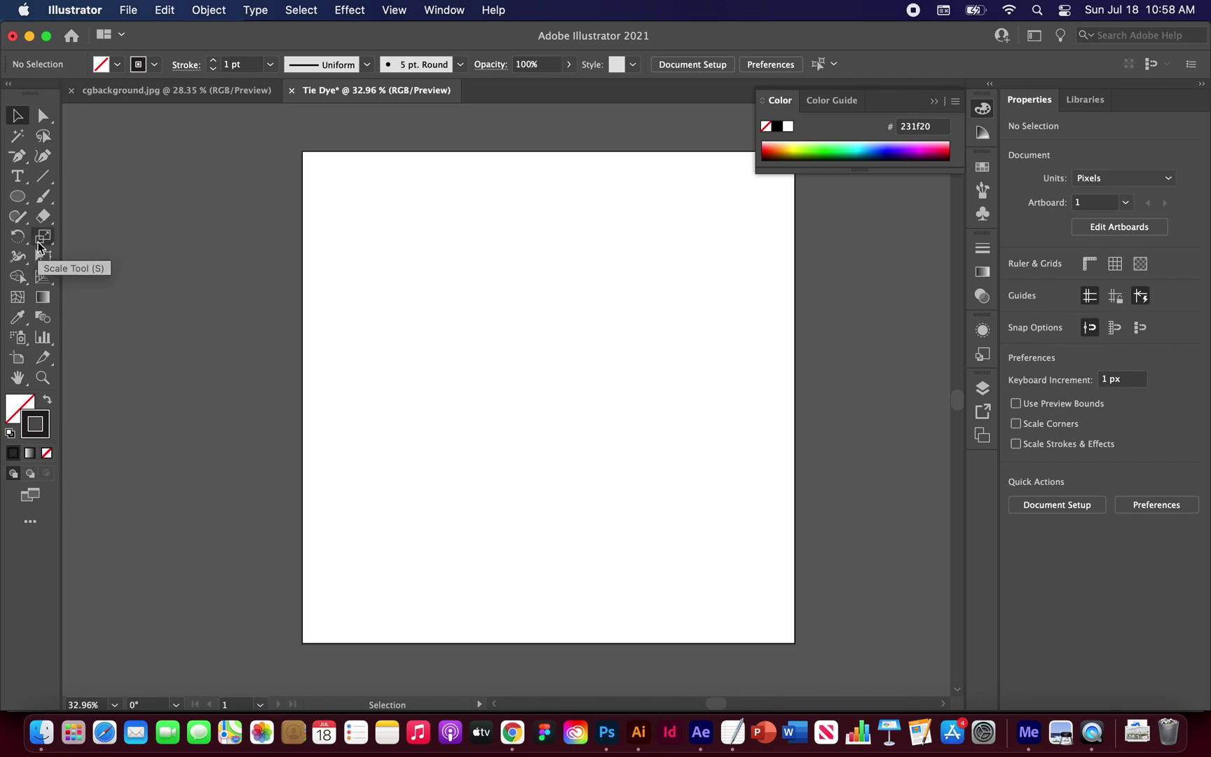
Step: Select the Ellipse Tool from the shape tools flyout
{"action": "left_click", "coordinate": [19, 199]}
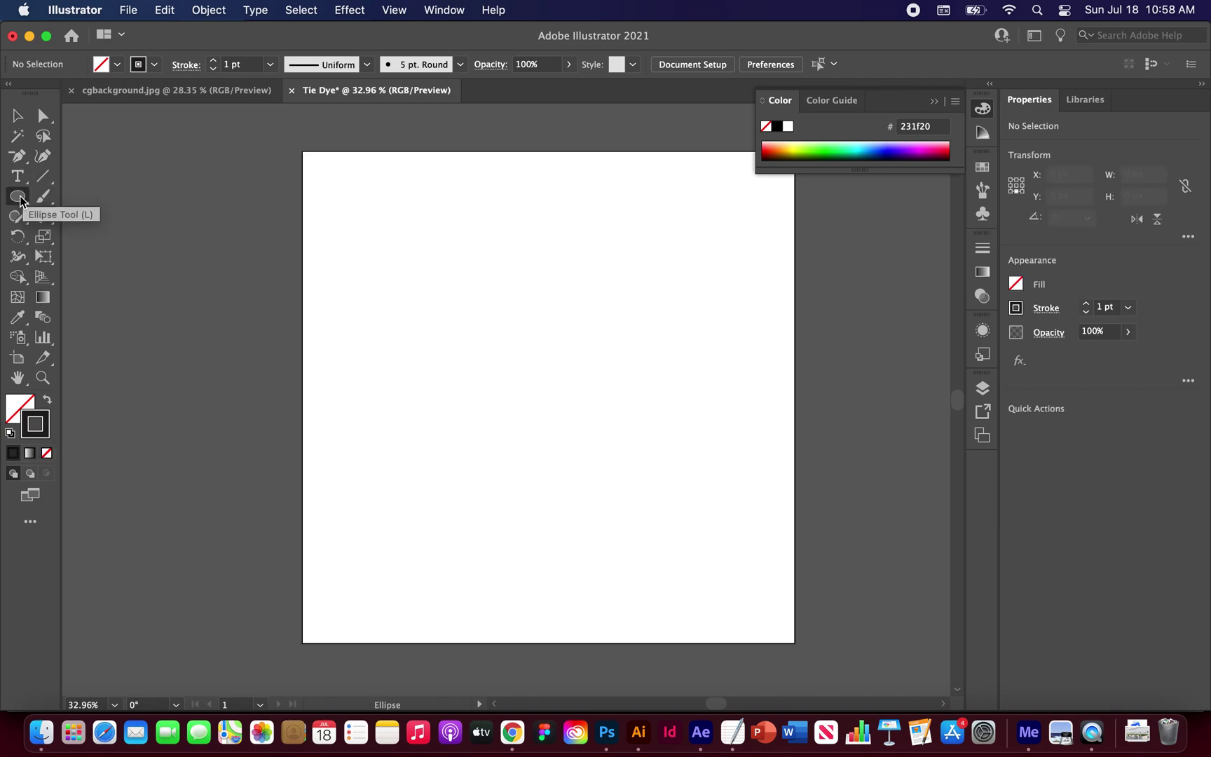
{"action": "left_click", "coordinate": [19, 200]}
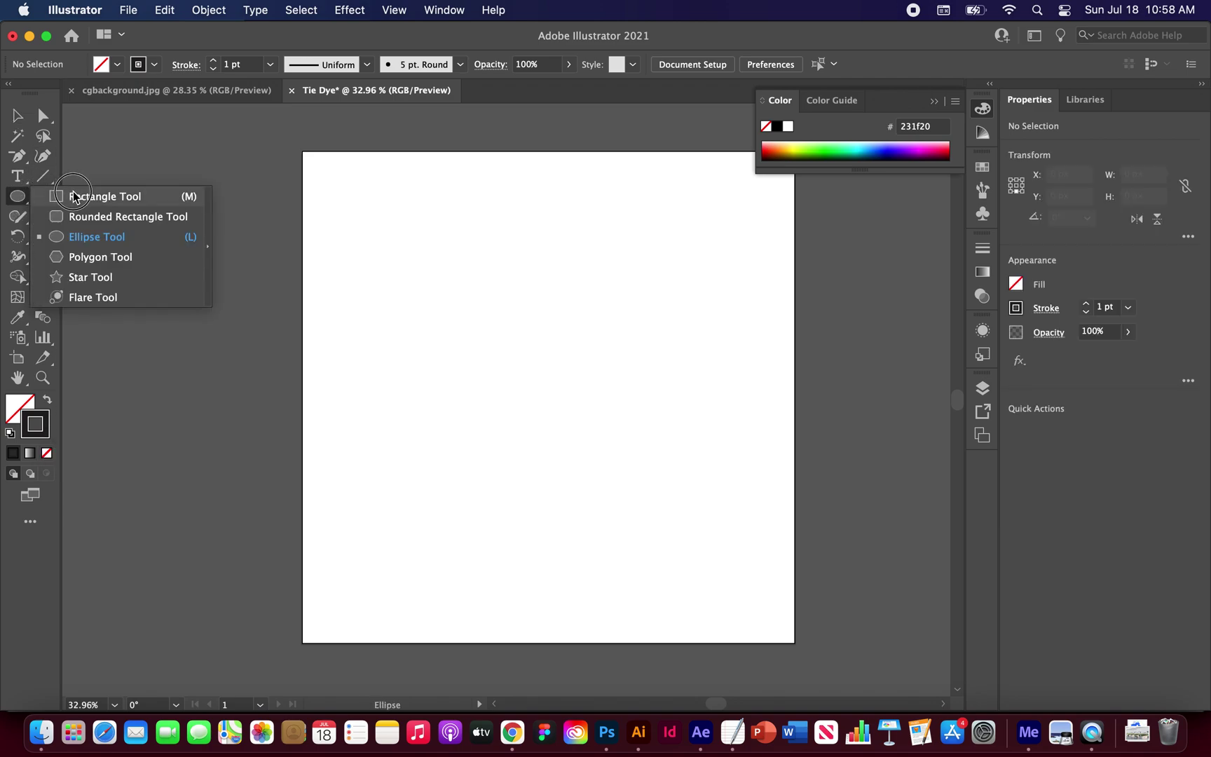
{"action": "left_click", "coordinate": [74, 197]}
{"action": "left_click", "coordinate": [16, 202]}
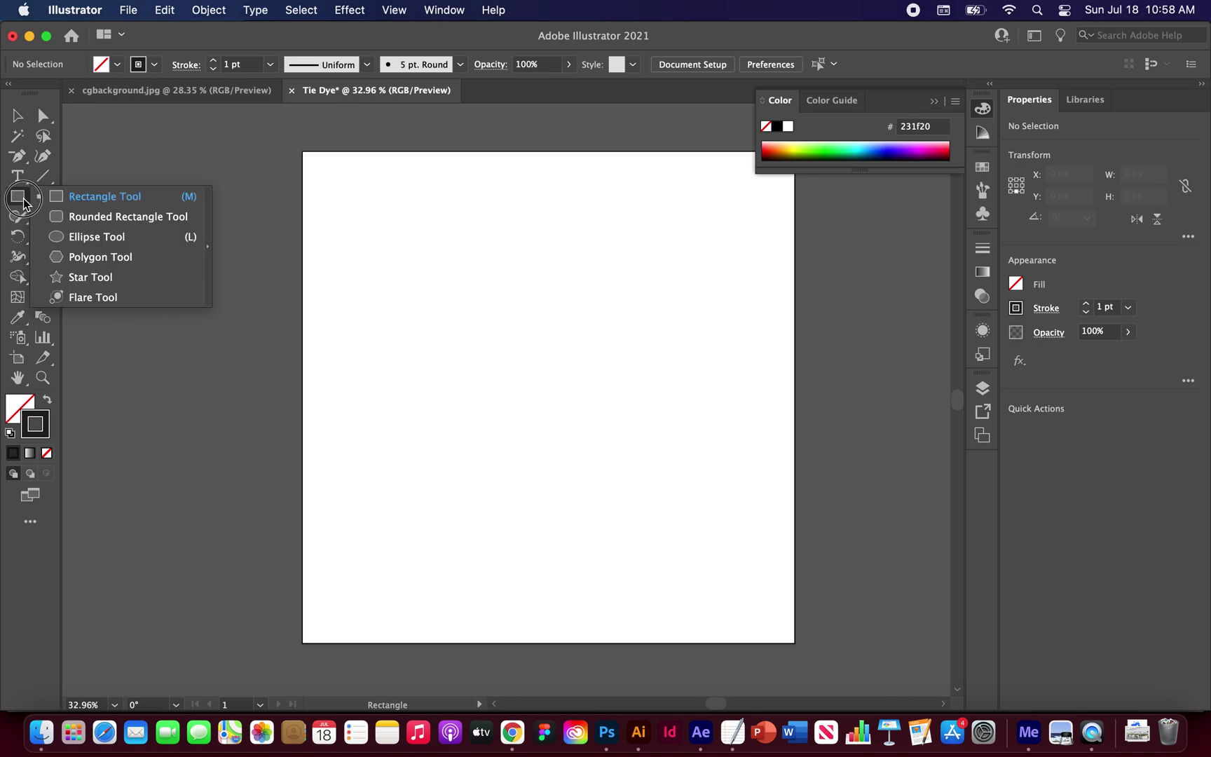
{"action": "left_click", "coordinate": [83, 242]}
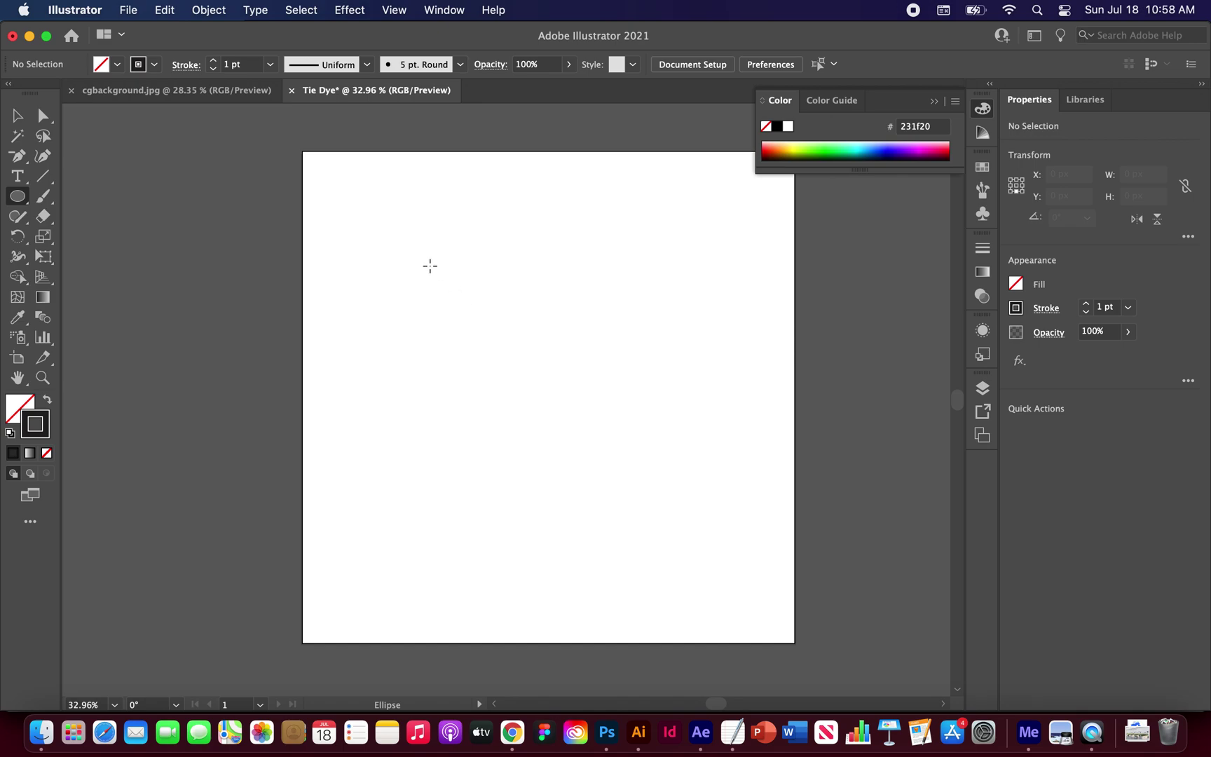
Step: Create a 400 × 400 px circle through the Ellipse dialog, then deselect it
{"action": "left_click", "coordinate": [444, 339]}
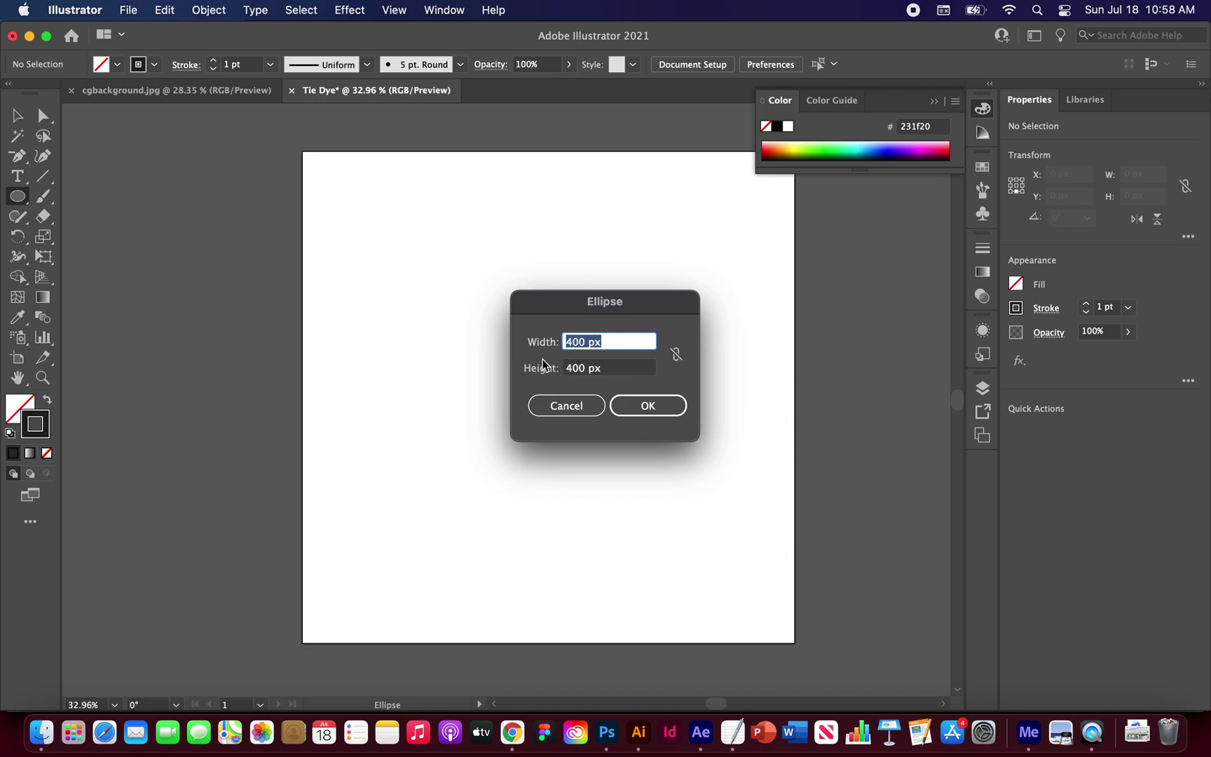
{"action": "left_click", "coordinate": [582, 371]}
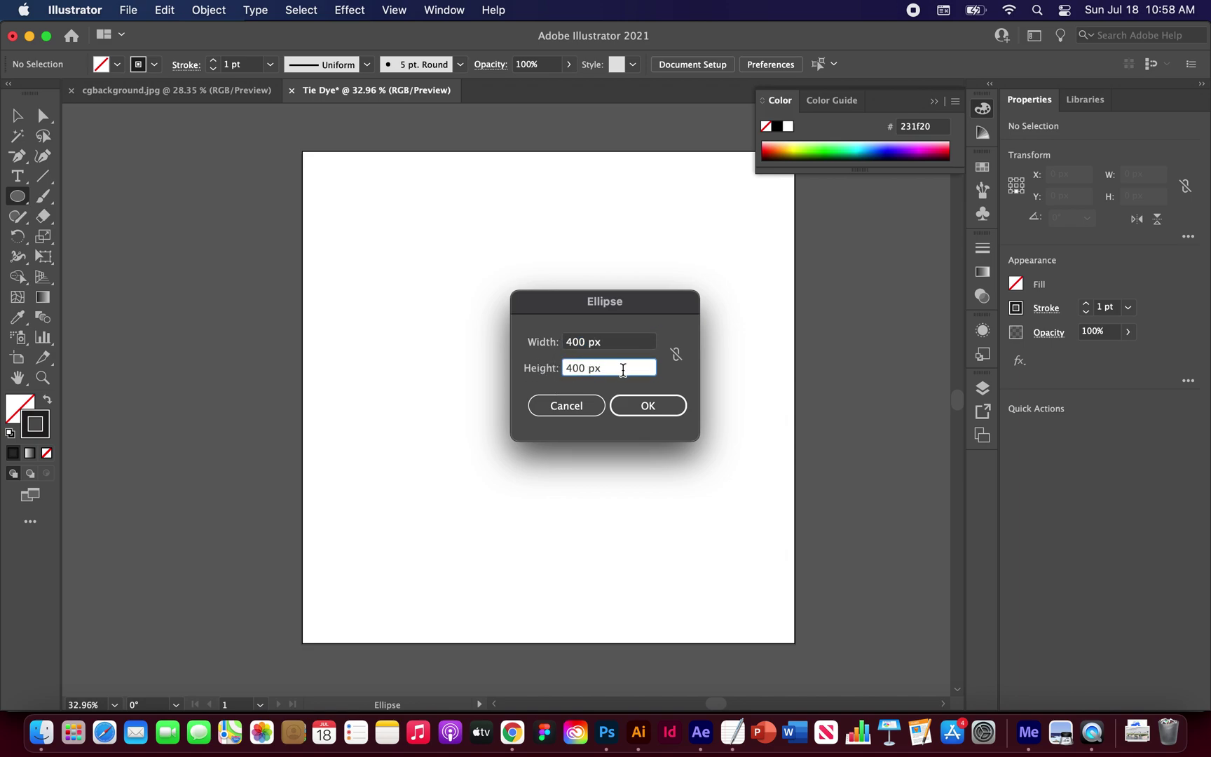
{"action": "left_click", "coordinate": [676, 357]}
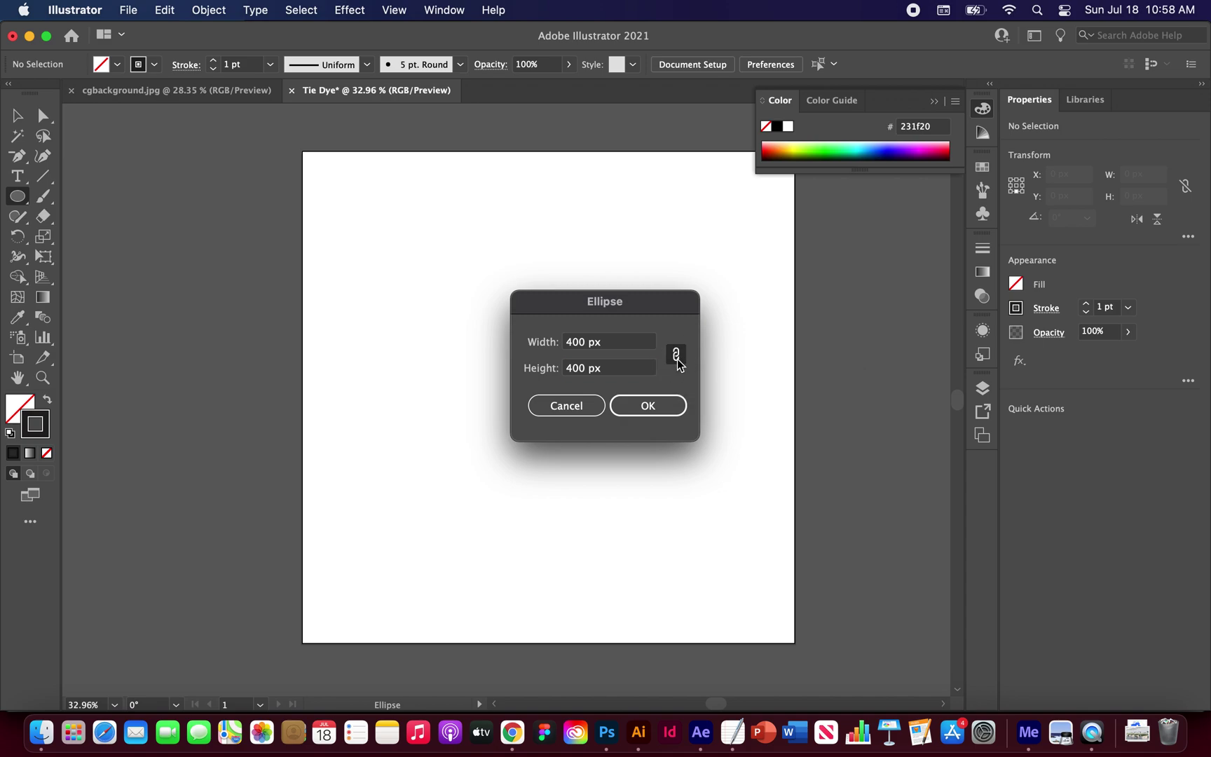
{"action": "left_click", "coordinate": [676, 356]}
{"action": "left_click", "coordinate": [679, 358]}
{"action": "double_click", "coordinate": [578, 342]}
{"action": "type", "text": "8"}
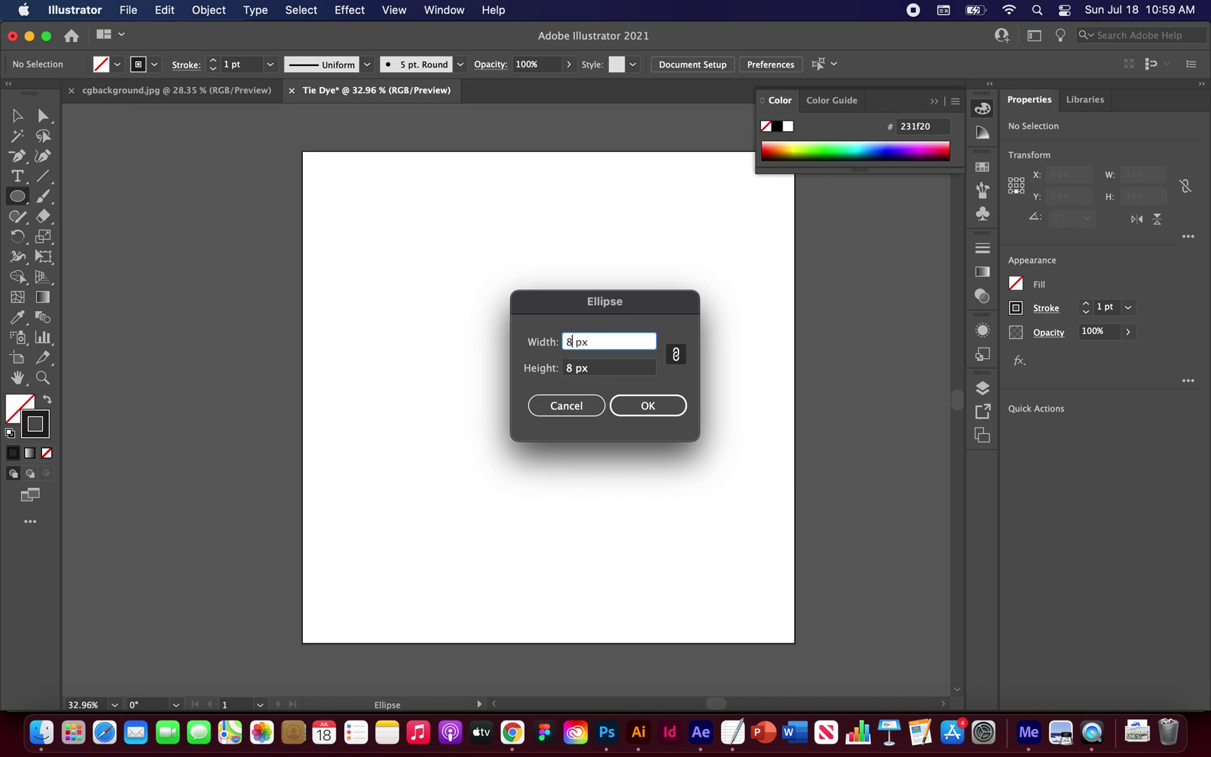
{"action": "type", "text": "00"}
{"action": "double_click", "coordinate": [584, 342]}
{"action": "type", "text": "400"}
{"action": "left_click", "coordinate": [676, 357]}
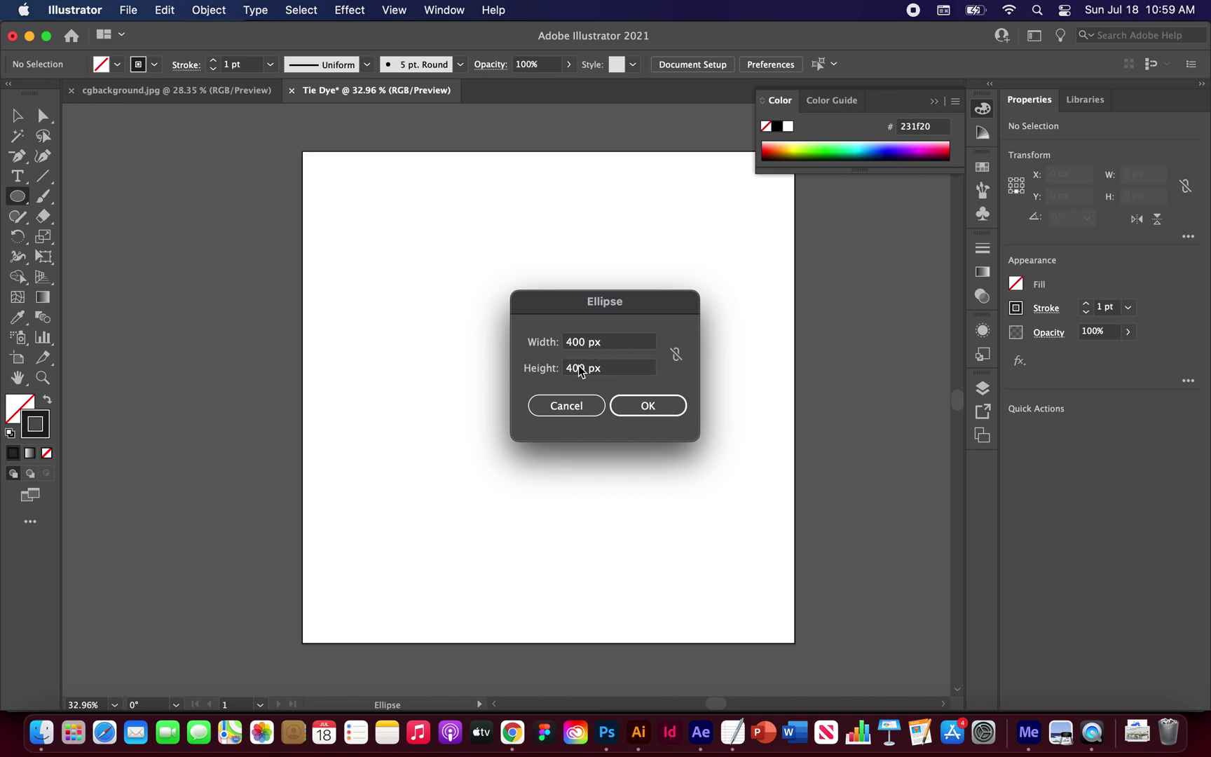
{"action": "left_click", "coordinate": [635, 413]}
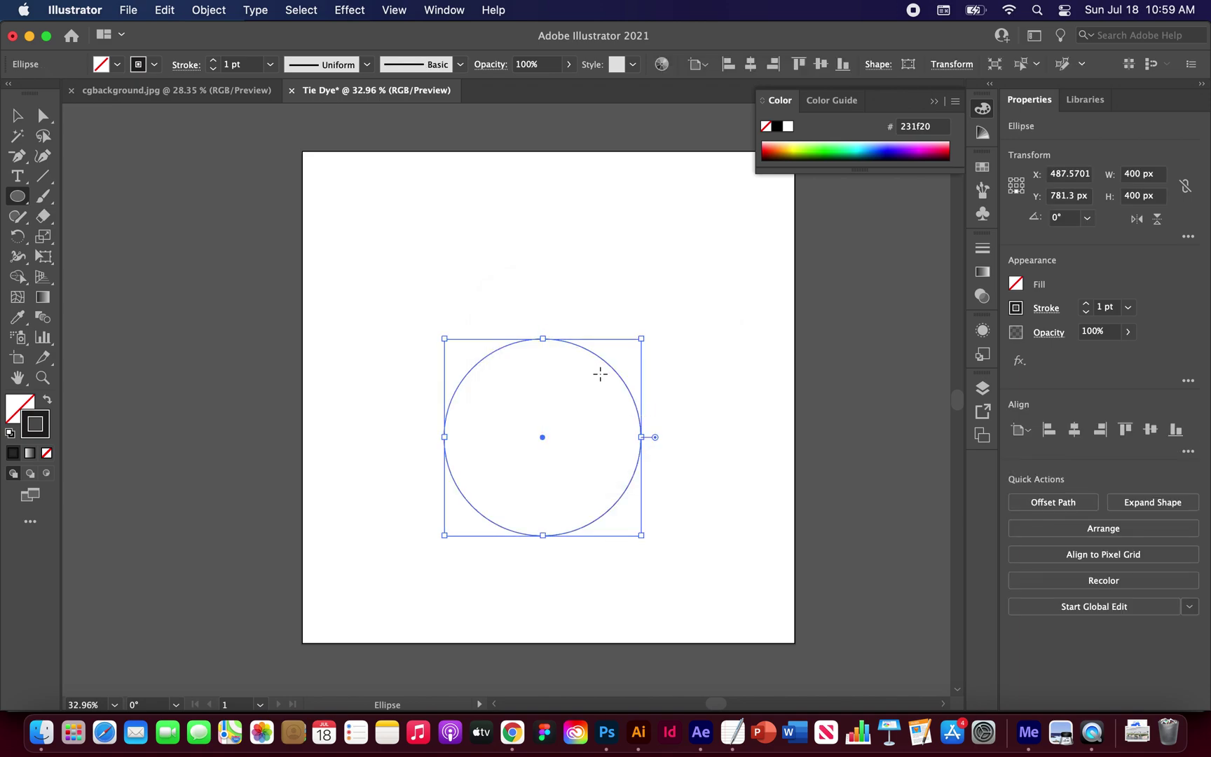
{"action": "key", "text": "v"}
{"action": "left_click", "coordinate": [692, 371]}
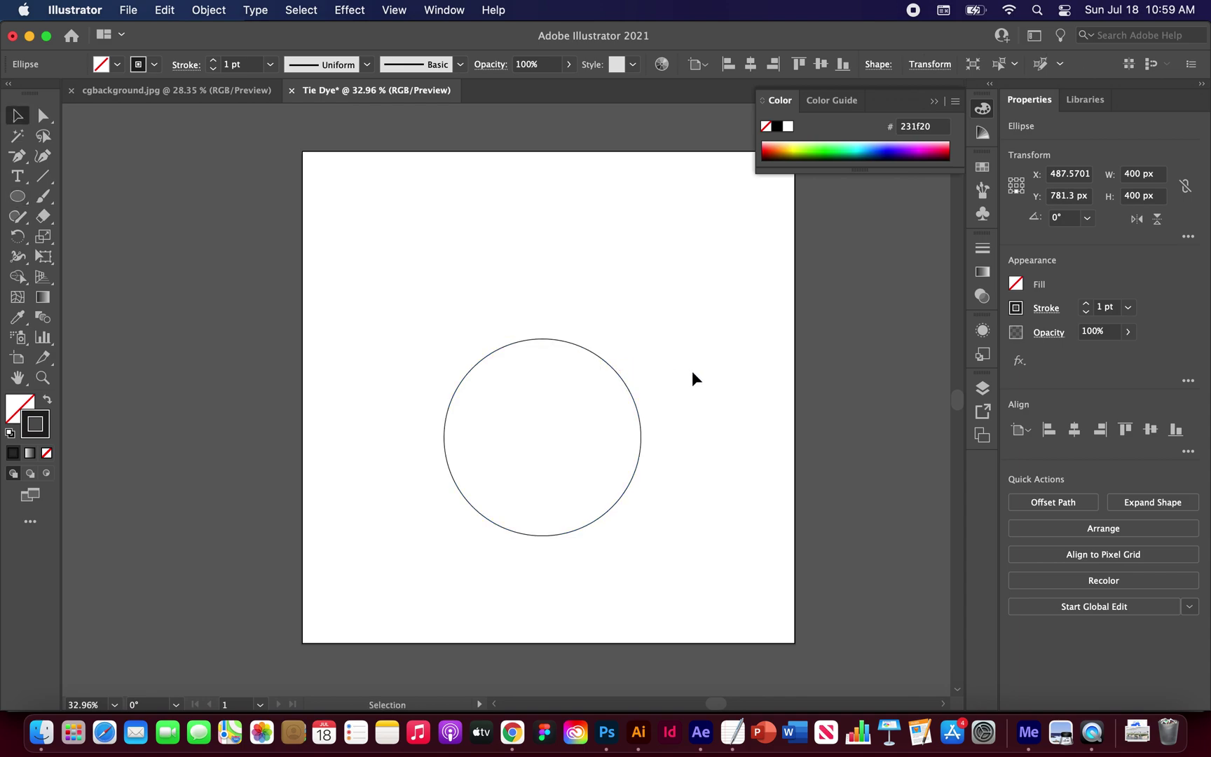
Step: Move the circle up-left, drag a copy about 290 px right, then select both circles
{"action": "left_click", "coordinate": [624, 379]}
{"action": "left_click_drag", "start_coordinate": [624, 378], "coordinate": [550, 268]}
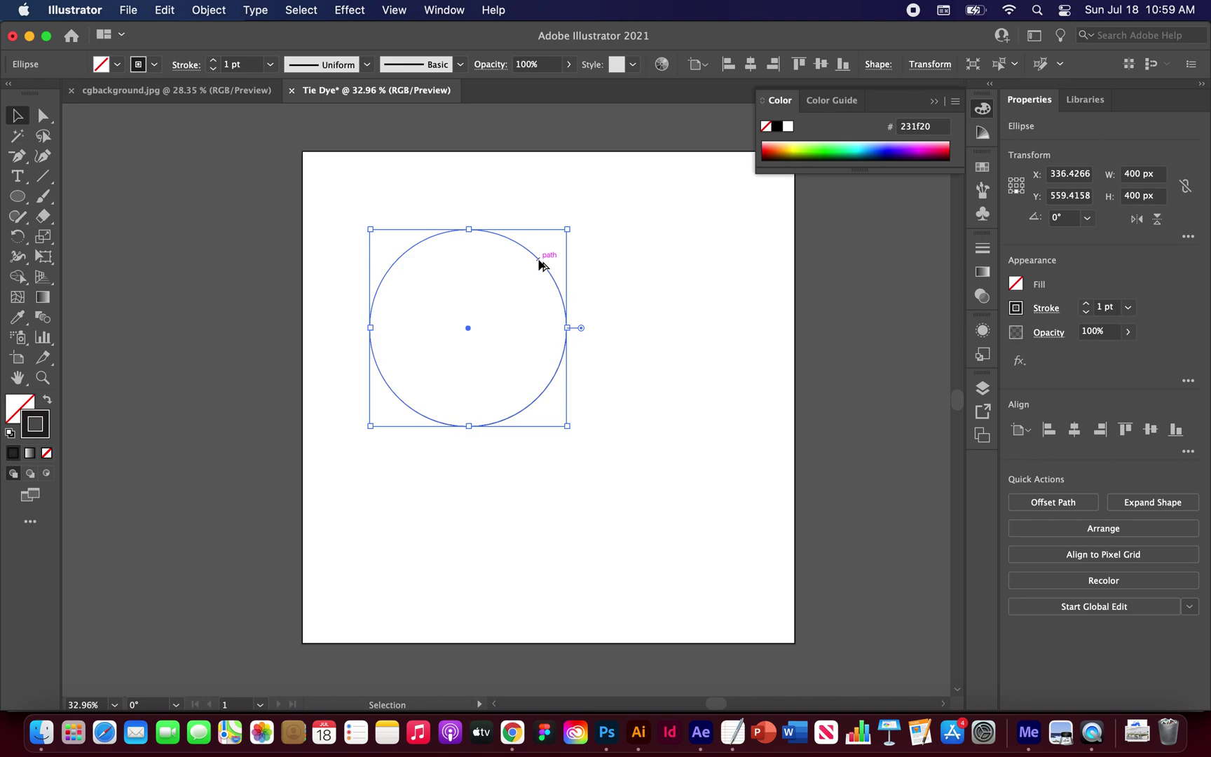
{"action": "left_click_drag", "start_coordinate": [539, 261], "coordinate": [683, 296]}
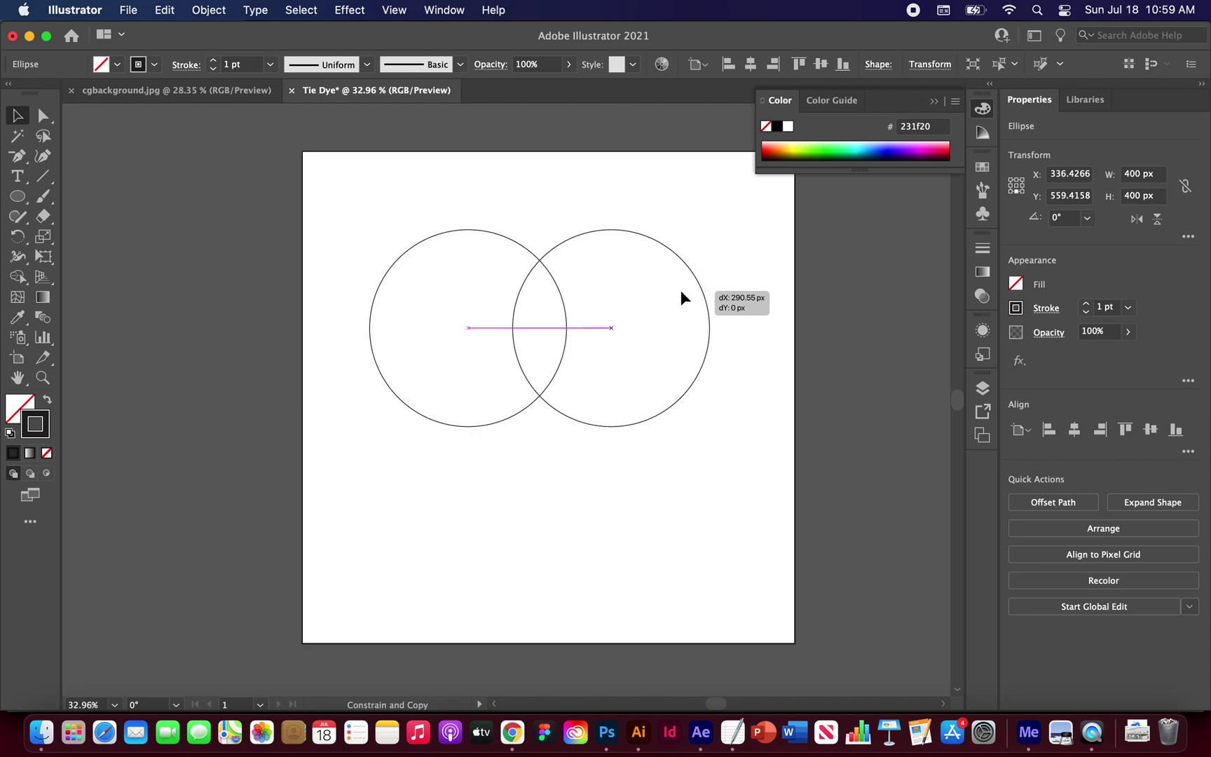
{"action": "left_click_drag", "start_coordinate": [681, 292], "coordinate": [681, 292]}
{"action": "left_click", "coordinate": [688, 208]}
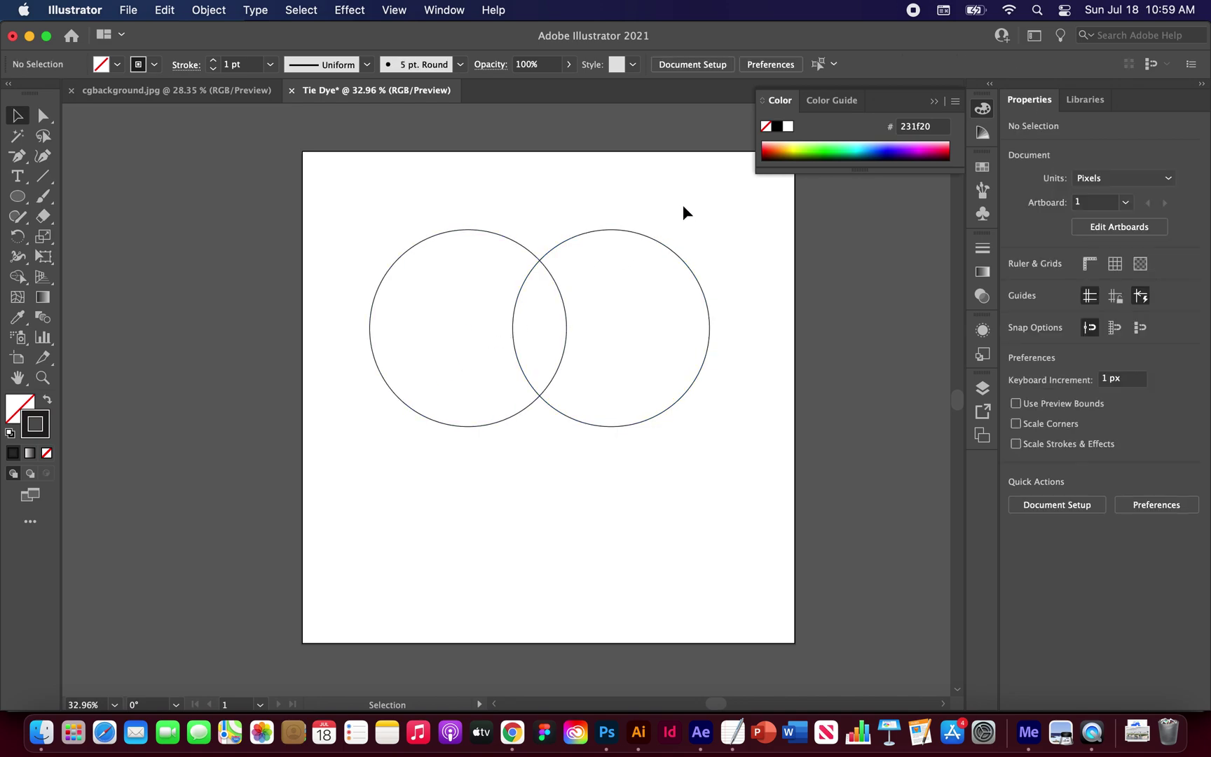
{"action": "left_click_drag", "start_coordinate": [689, 207], "coordinate": [405, 494]}
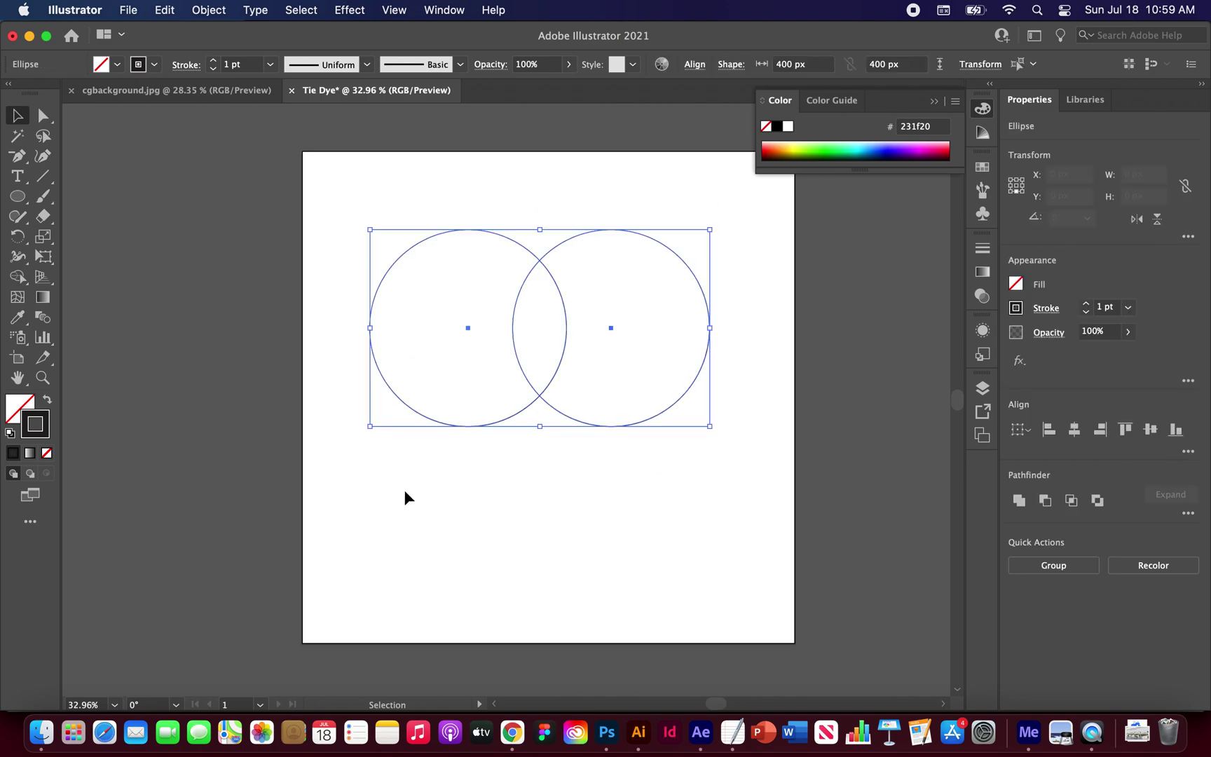
Step: Unite the two circles into one path and centre it horizontally, aligned to the artboard
{"action": "left_click", "coordinate": [1019, 501]}
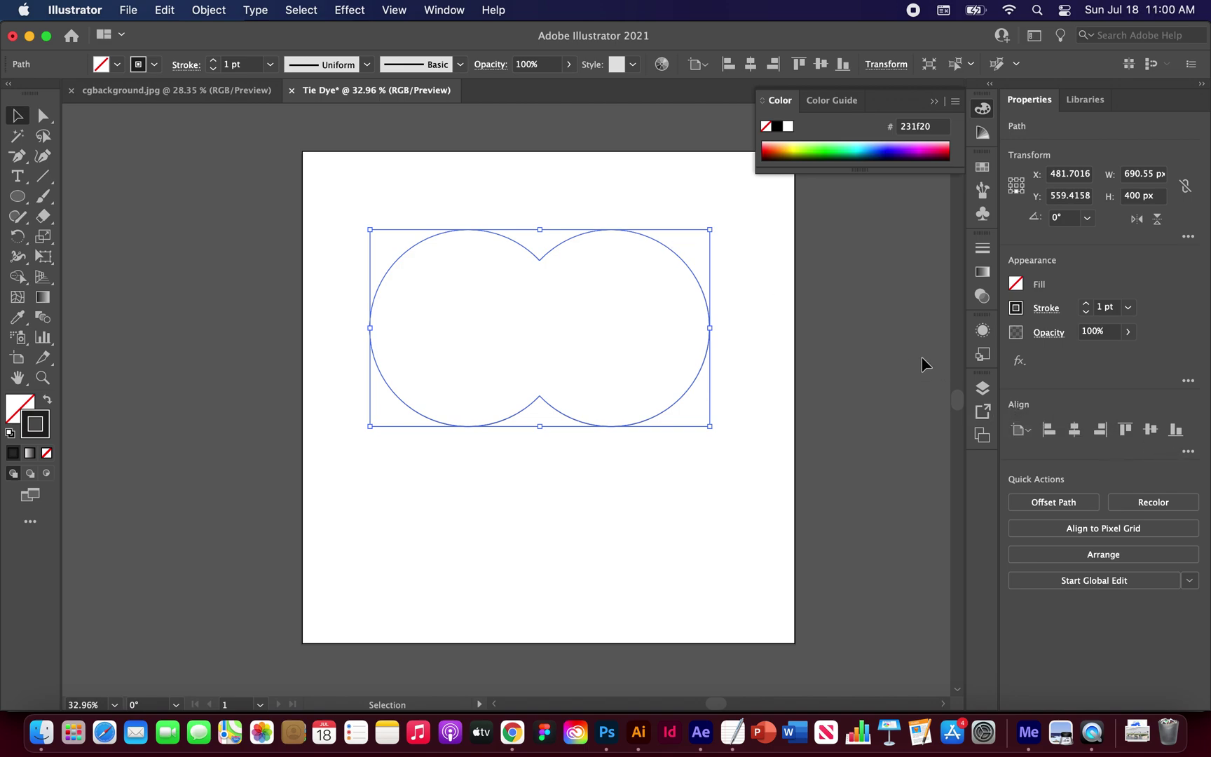
{"action": "left_click", "coordinate": [1188, 452]}
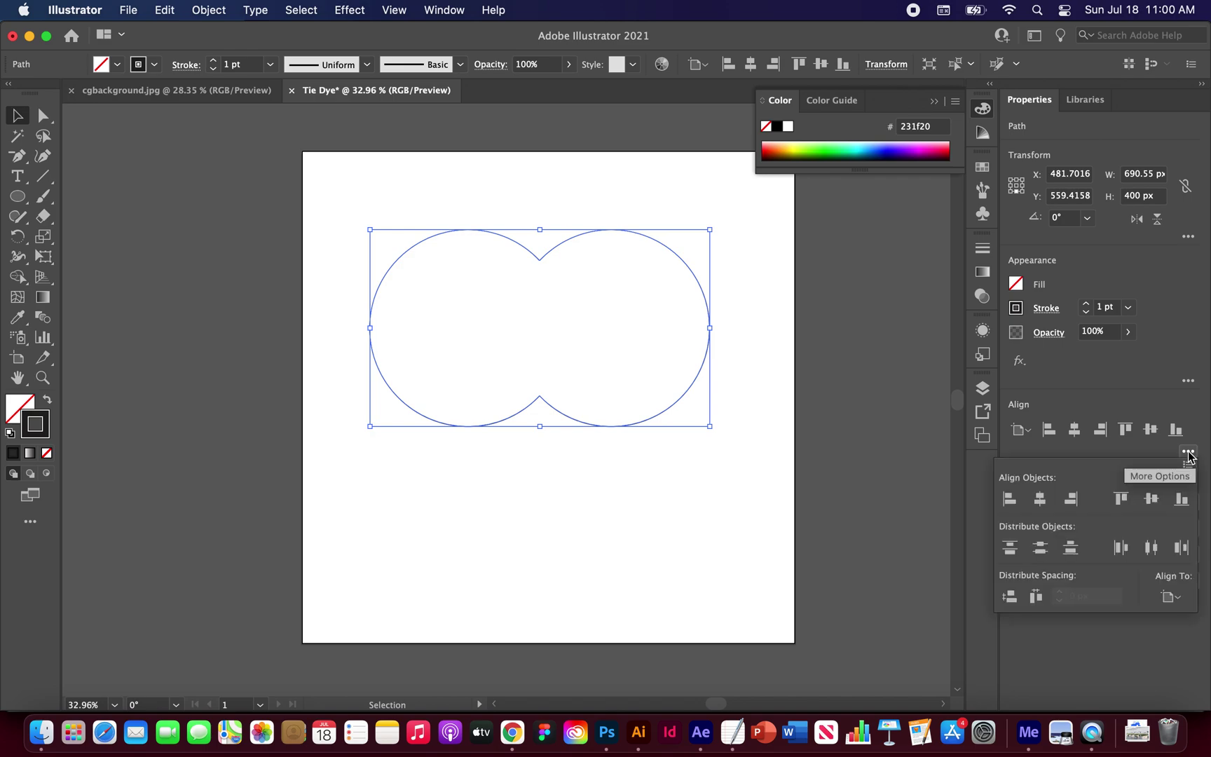
{"action": "left_click", "coordinate": [1171, 596]}
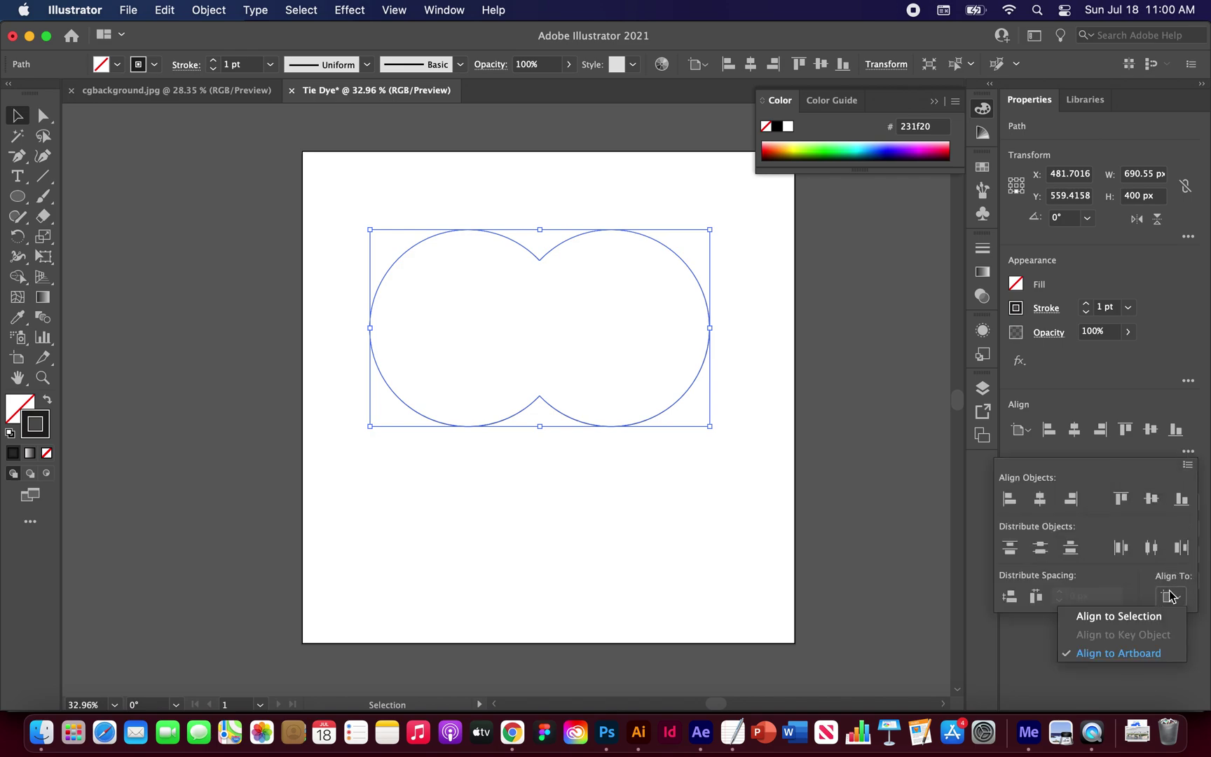
{"action": "left_click", "coordinate": [1127, 654]}
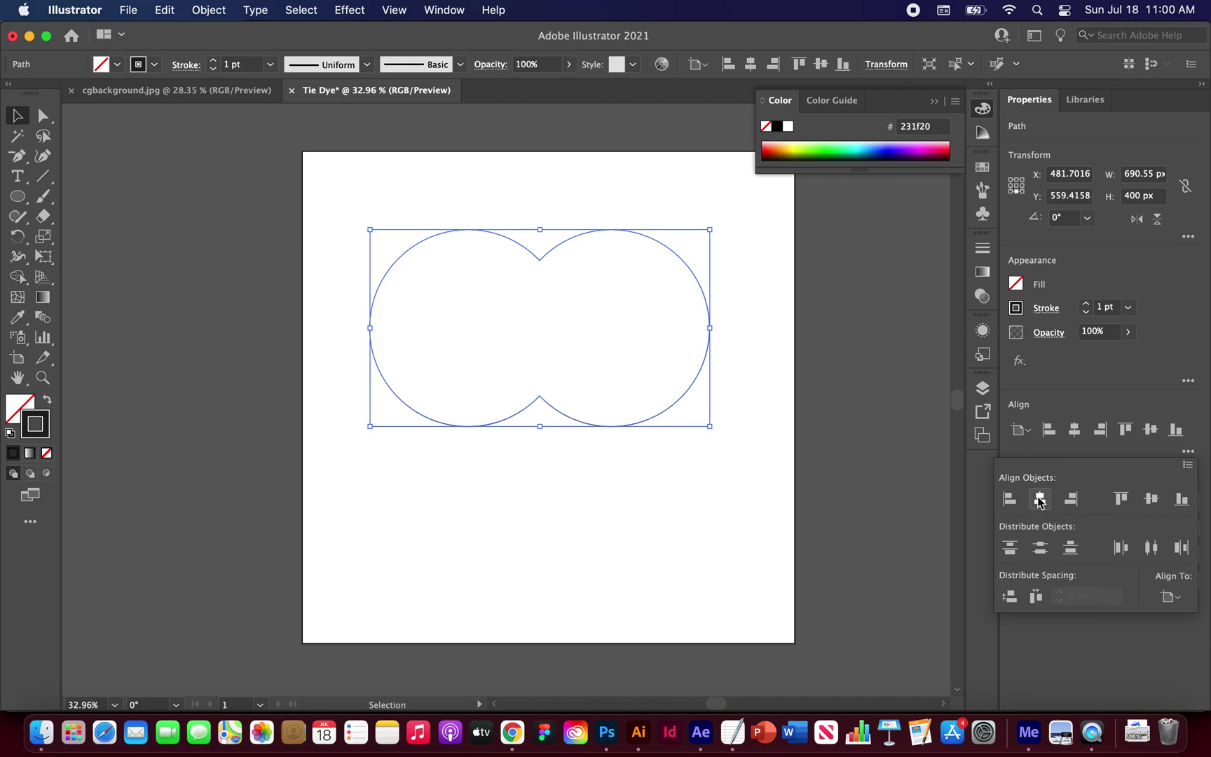
{"action": "left_click", "coordinate": [1039, 499]}
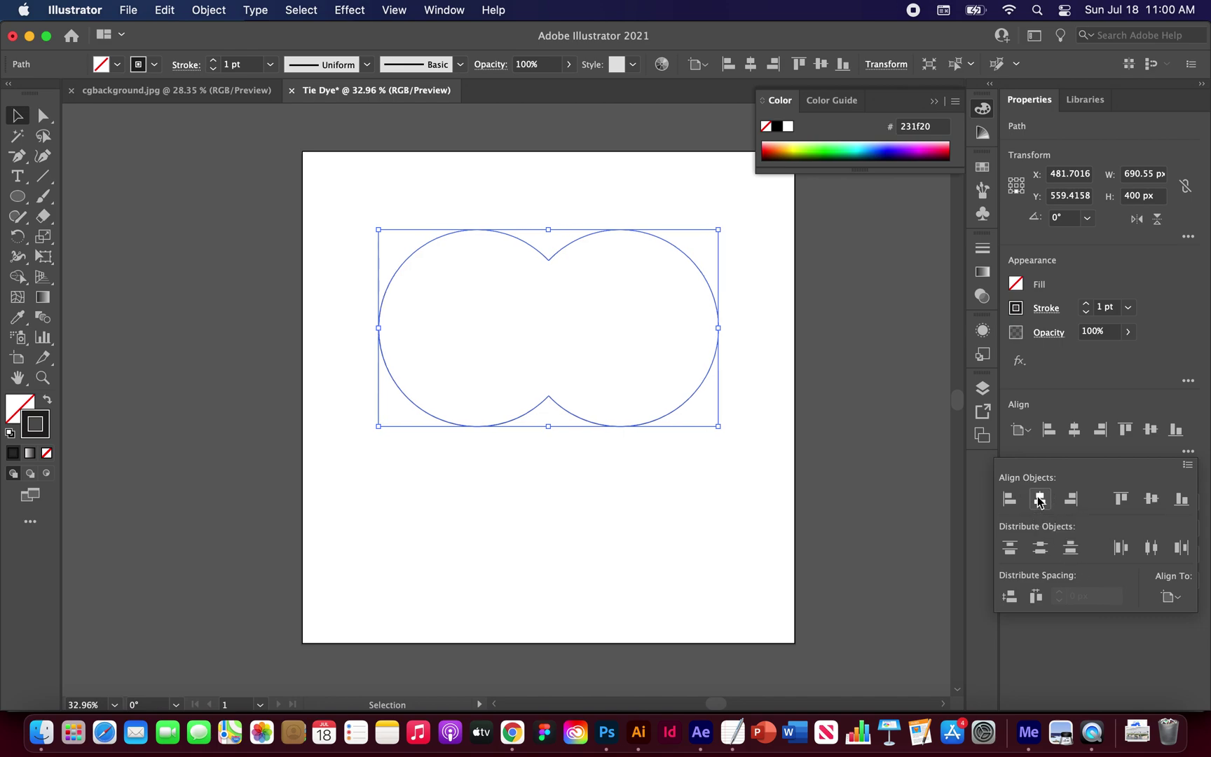
{"action": "left_click", "coordinate": [766, 270]}
{"action": "scroll", "coordinate": [765, 274], "scroll_direction": "up", "scroll_amount": 2}
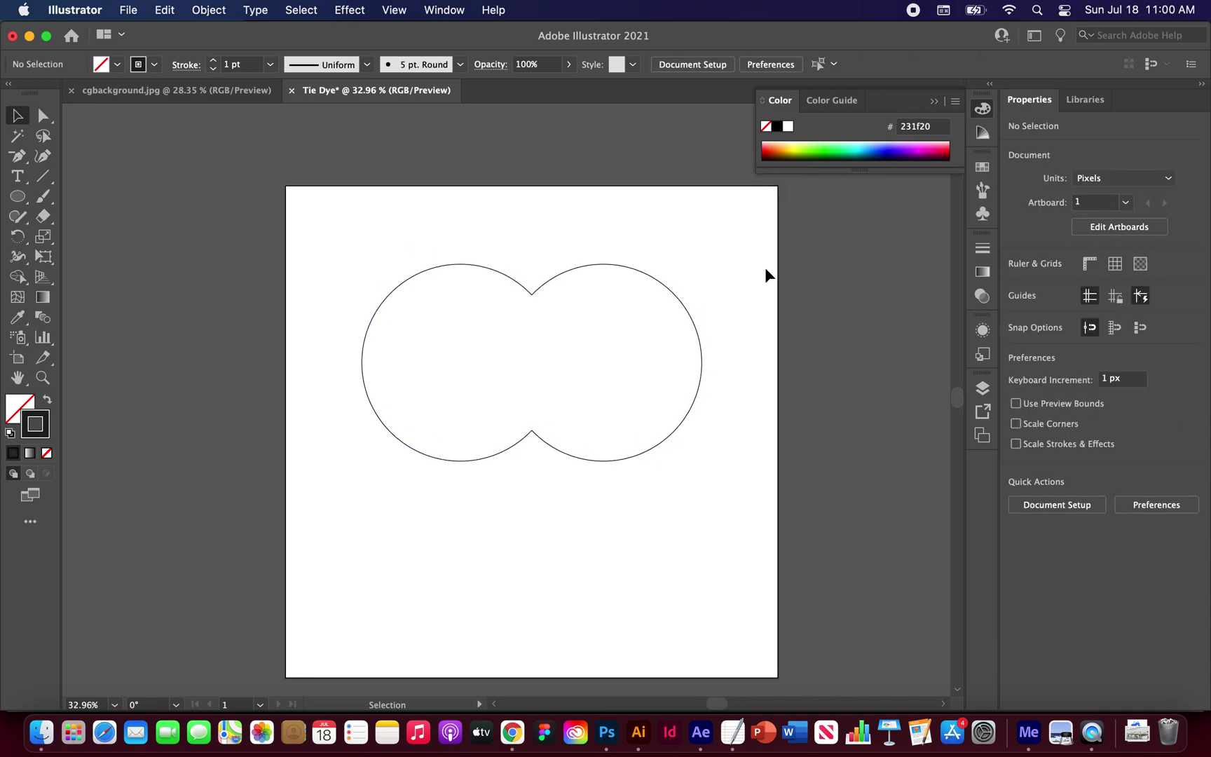
Step: Select the bottom notch anchor and nudge it down four times with Shift+Down
{"action": "scroll", "coordinate": [765, 274], "scroll_direction": "down", "scroll_amount": 1}
{"action": "scroll", "coordinate": [766, 274], "scroll_direction": "down", "scroll_amount": 2}
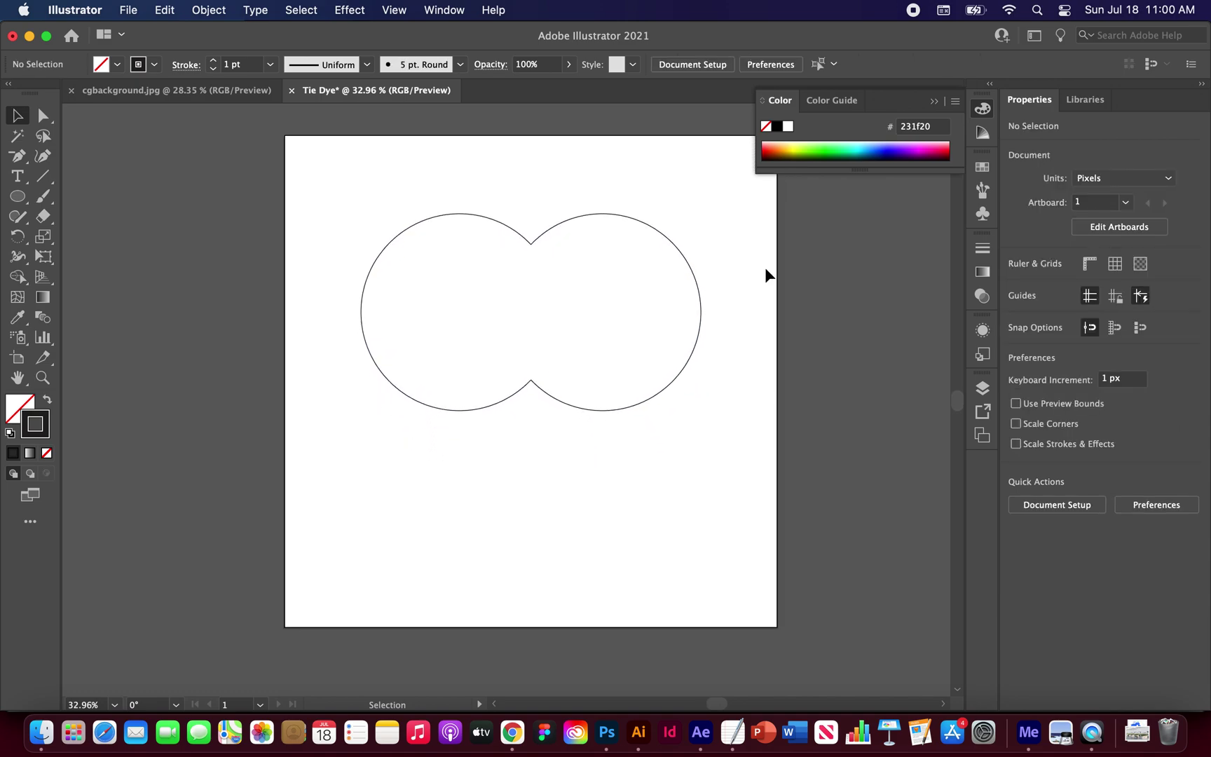
{"action": "scroll", "coordinate": [766, 274], "scroll_direction": "up", "scroll_amount": 1}
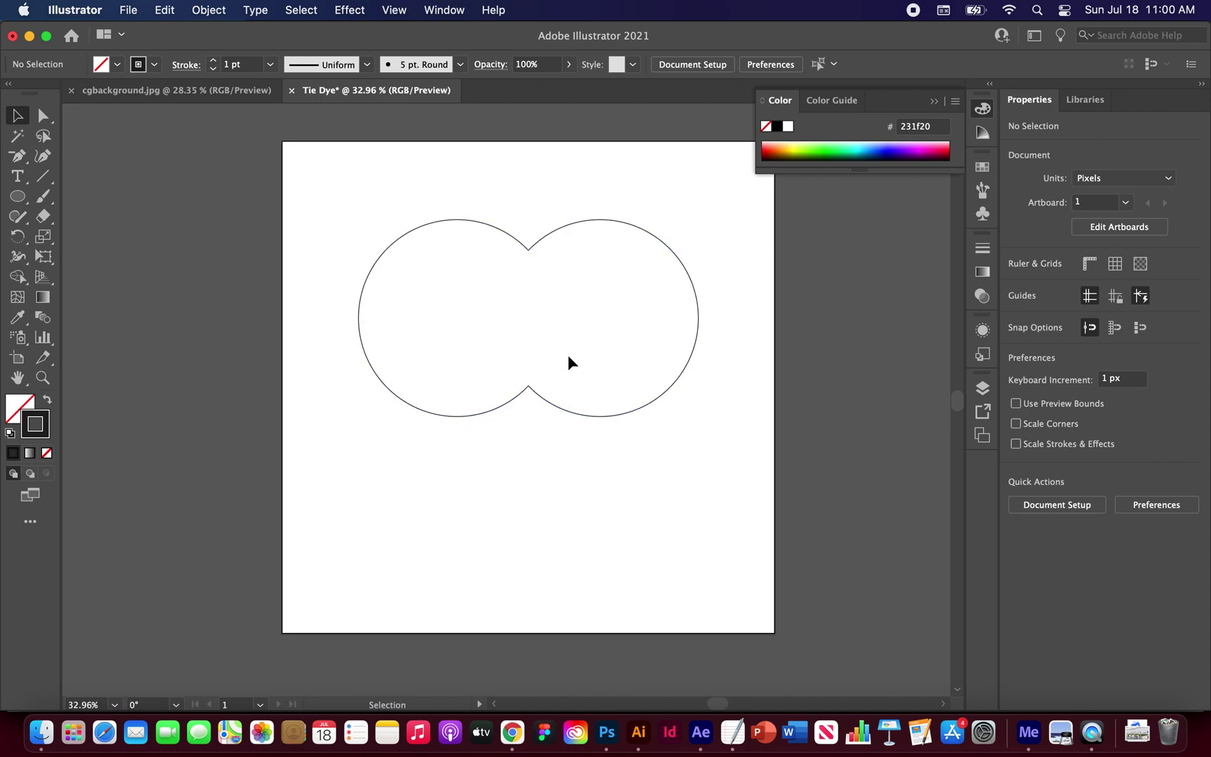
{"action": "left_click", "coordinate": [44, 115]}
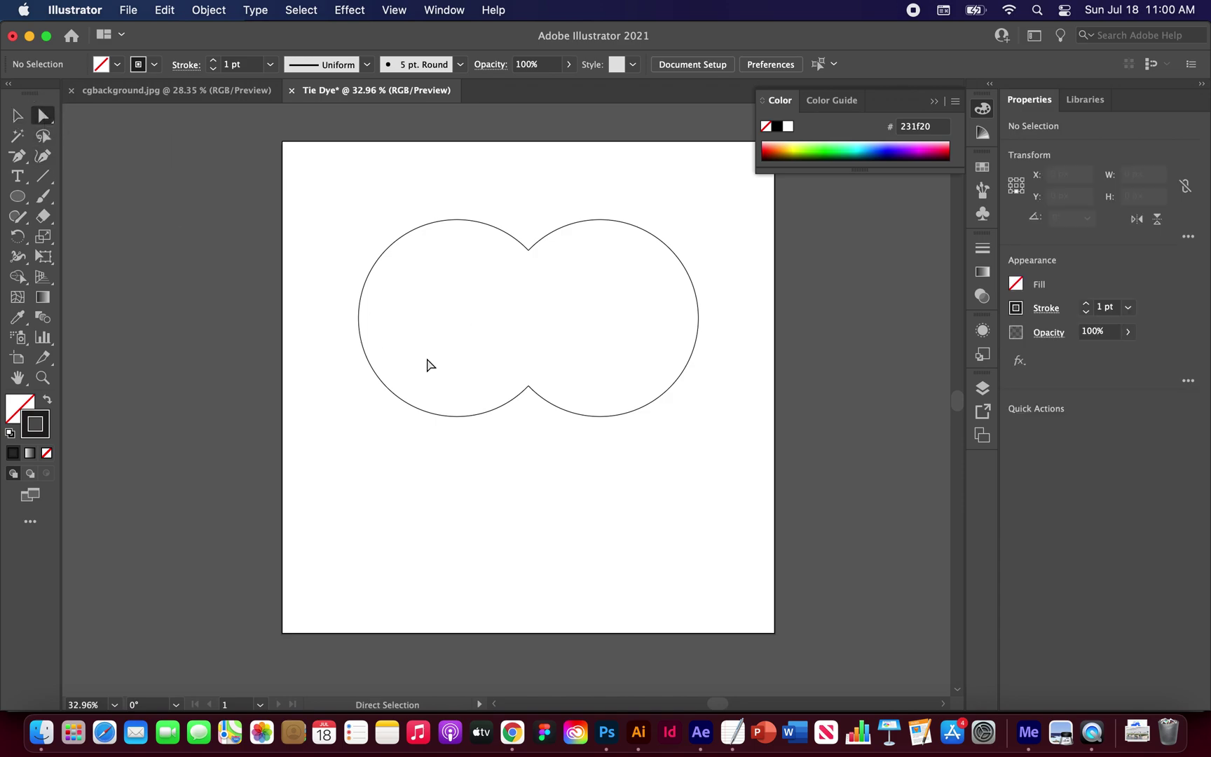
{"action": "left_click_drag", "start_coordinate": [553, 363], "coordinate": [514, 406]}
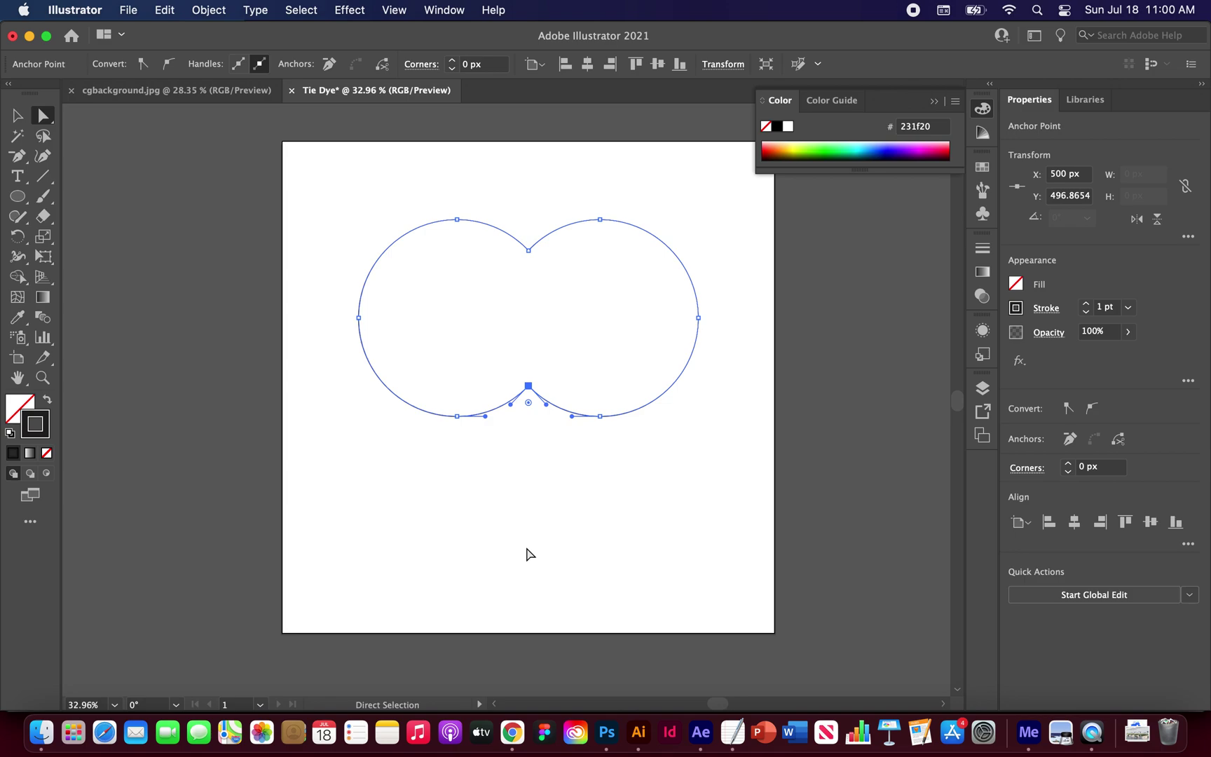
{"action": "key", "text": "shift+Down"}
{"action": "key", "text": "shift+Down"}
{"action": "key", "text": "shift+Down"}
{"action": "key", "text": "shift+Down"}
{"action": "key", "text": "shift+Down"}
{"action": "key", "text": "shift+Down"}
{"action": "key", "text": "shift+Down"}
{"action": "key", "text": "shift+Down"}
{"action": "key", "text": "shift+Down"}
{"action": "key", "text": "shift+Down"}
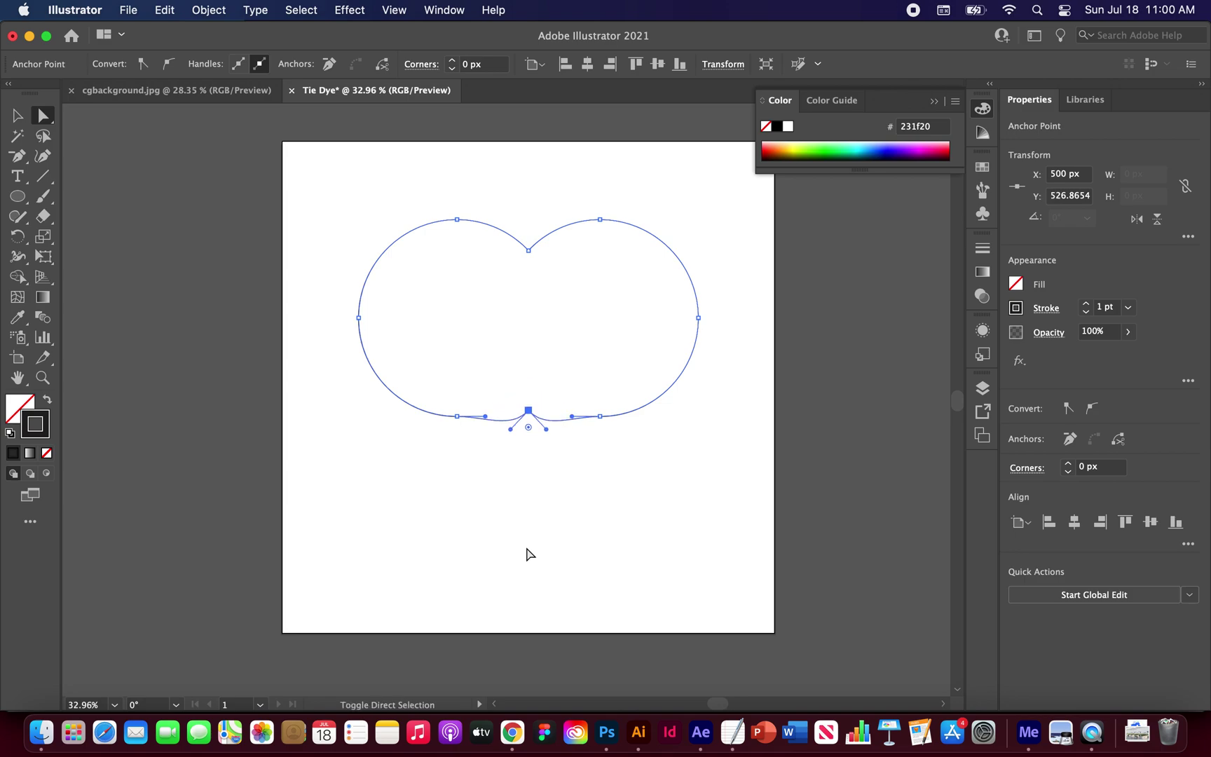
{"action": "key", "text": "shift+Down"}
{"action": "key", "text": "shift+Down"}
{"action": "key", "text": "shift+Down"}
{"action": "key", "text": "shift+Down"}
{"action": "key", "text": "shift+Down"}
{"action": "key", "text": "shift+Down"}
{"action": "key", "text": "shift+Down"}
{"action": "key", "text": "shift+Down"}
{"action": "key", "text": "shift+Down"}
{"action": "key", "text": "shift+Down"}
{"action": "key", "text": "shift+Down"}
{"action": "key", "text": "shift+Down"}
{"action": "key", "text": "shift+Down"}
{"action": "key", "text": "shift+Down"}
{"action": "key", "text": "shift+Down"}
{"action": "key", "text": "shift+Down"}
{"action": "key", "text": "shift+Down"}
{"action": "key", "text": "shift+Down"}
{"action": "key", "text": "shift+Down"}
{"action": "key", "text": "shift+Down"}
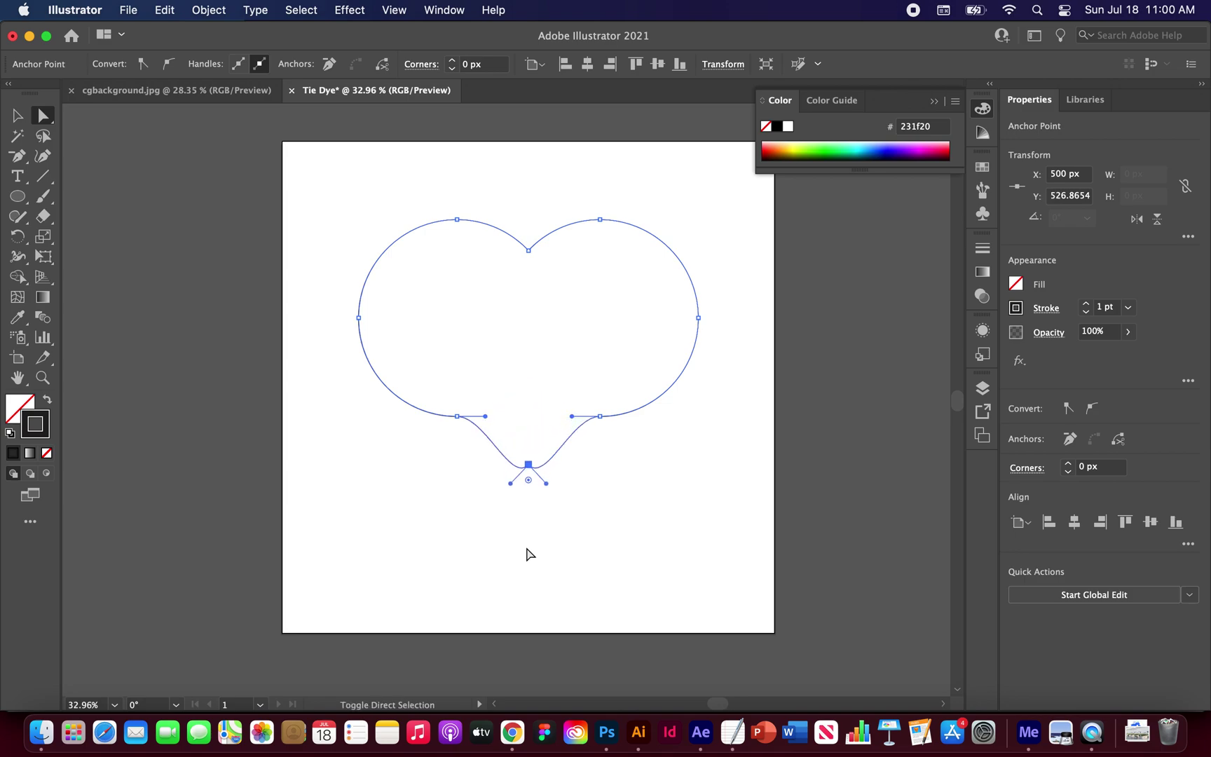
{"action": "key", "text": "shift+Down"}
{"action": "key", "text": "shift+Down"}
{"action": "key", "text": "shift+Down"}
{"action": "key", "text": "shift+Down"}
{"action": "key", "text": "shift+Down"}
{"action": "key", "text": "shift+Down"}
{"action": "key", "text": "shift+Down"}
{"action": "key", "text": "shift+Down"}
{"action": "key", "text": "shift+Down"}
{"action": "key", "text": "shift+Down"}
{"action": "key", "text": "shift+Down"}
{"action": "key", "text": "shift+Down"}
{"action": "key", "text": "shift+Down"}
{"action": "key", "text": "shift+Down"}
{"action": "key", "text": "shift+Down"}
{"action": "key", "text": "shift+Down"}
{"action": "key", "text": "shift+Down"}
{"action": "key", "text": "shift+Down"}
{"action": "key", "text": "shift+Down"}
{"action": "key", "text": "shift+Down"}
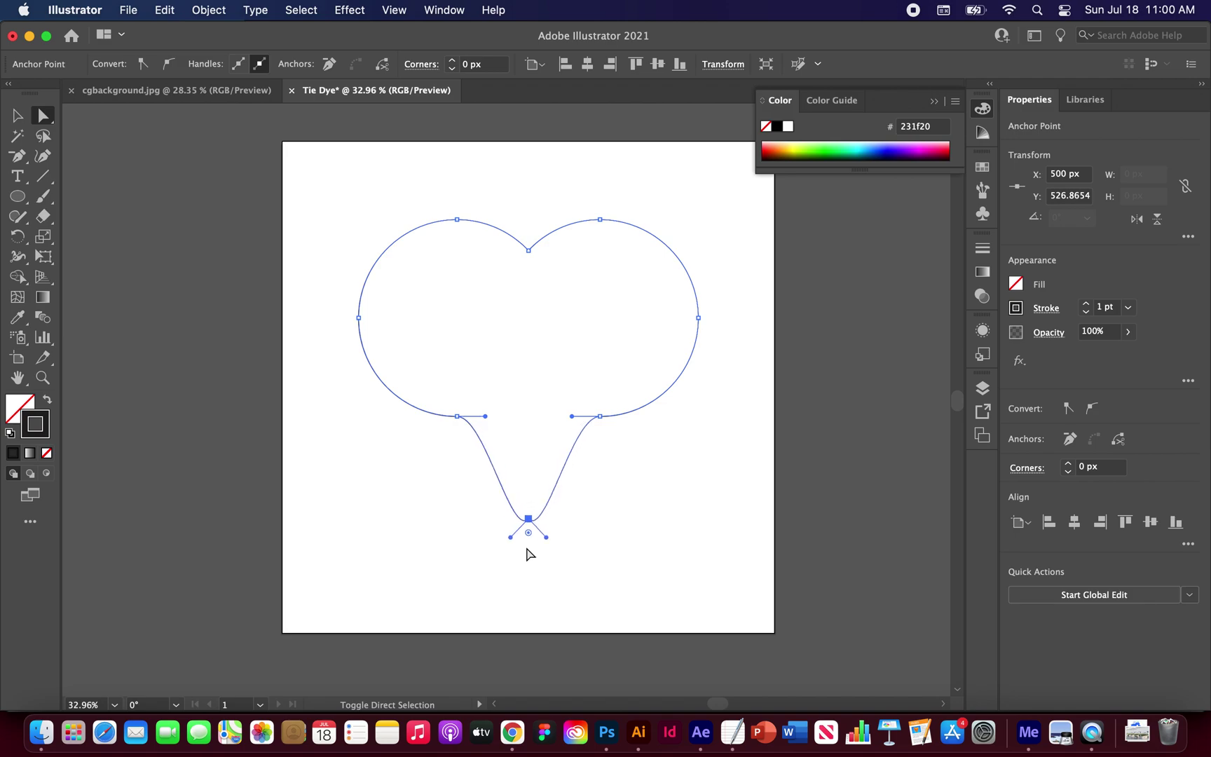
{"action": "key", "text": "shift+Down"}
{"action": "key", "text": "shift+Down"}
{"action": "key", "text": "shift+Down"}
{"action": "key", "text": "shift+Down"}
{"action": "key", "text": "shift+Down"}
{"action": "key", "text": "shift+Down"}
{"action": "key", "text": "shift+Down"}
{"action": "key", "text": "shift+Down"}
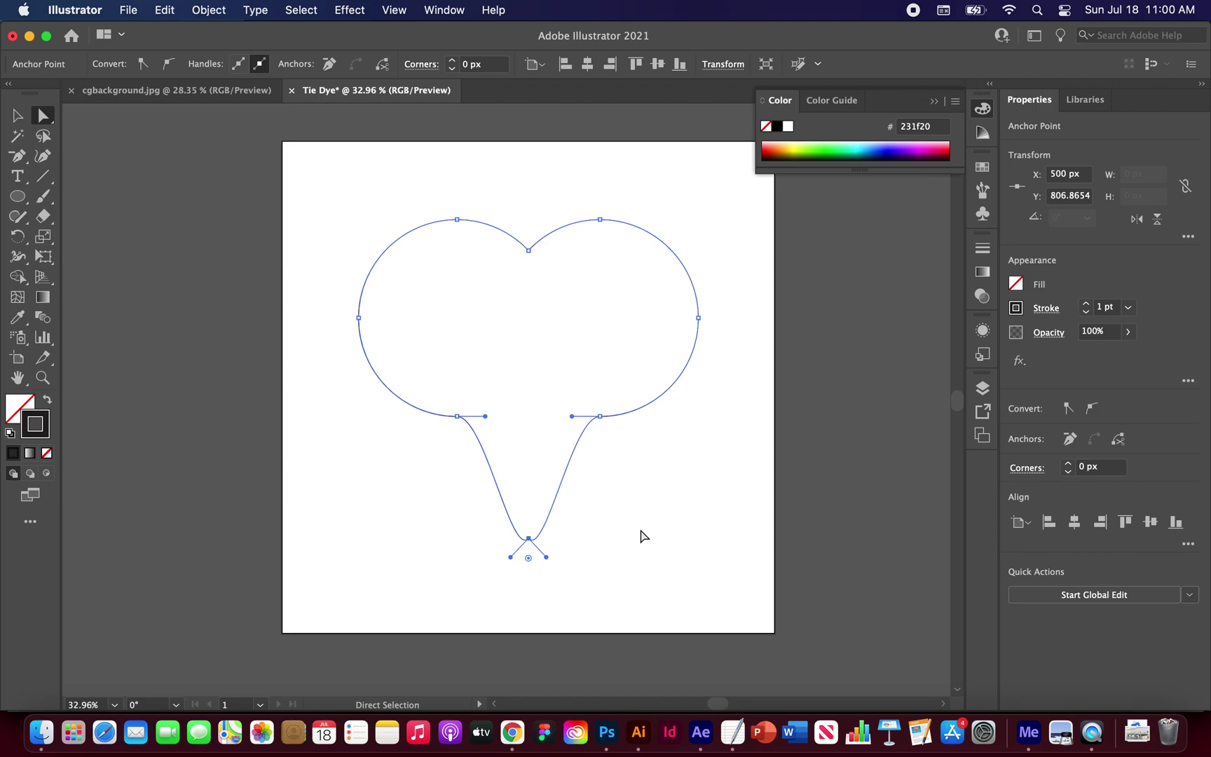
{"action": "left_click", "coordinate": [22, 113]}
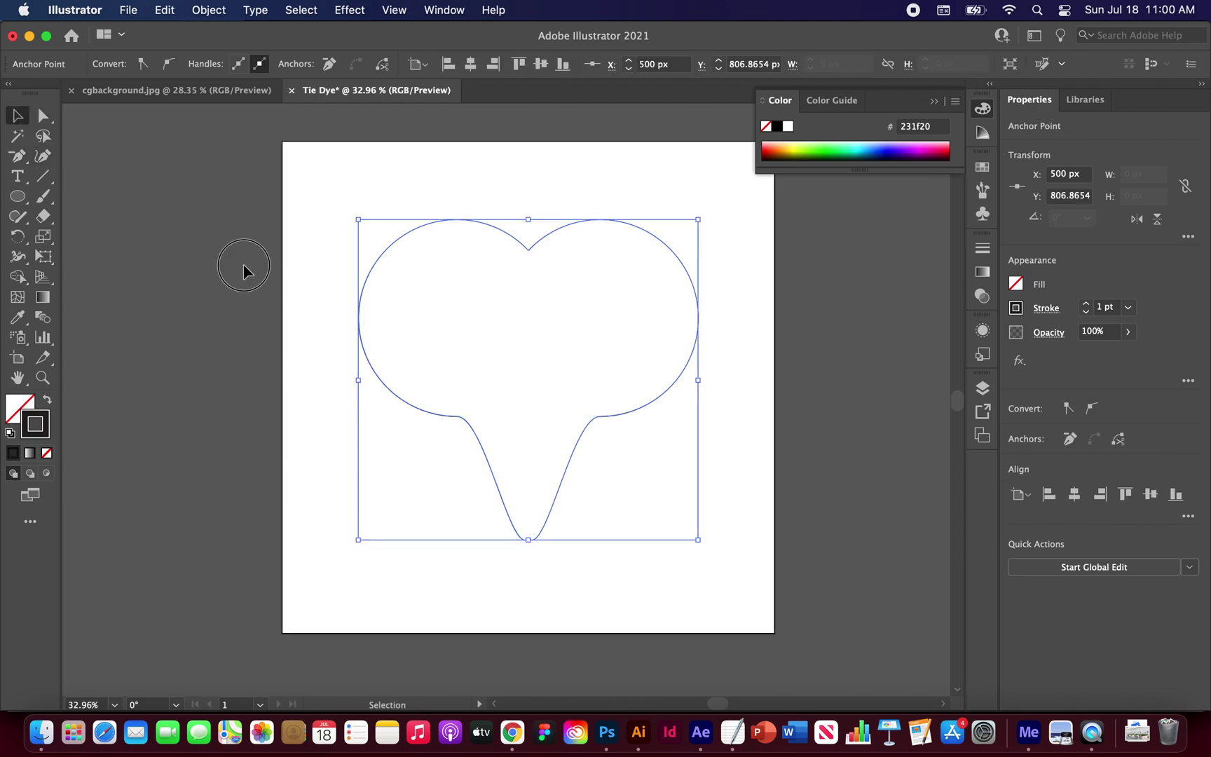
{"action": "left_click", "coordinate": [243, 264]}
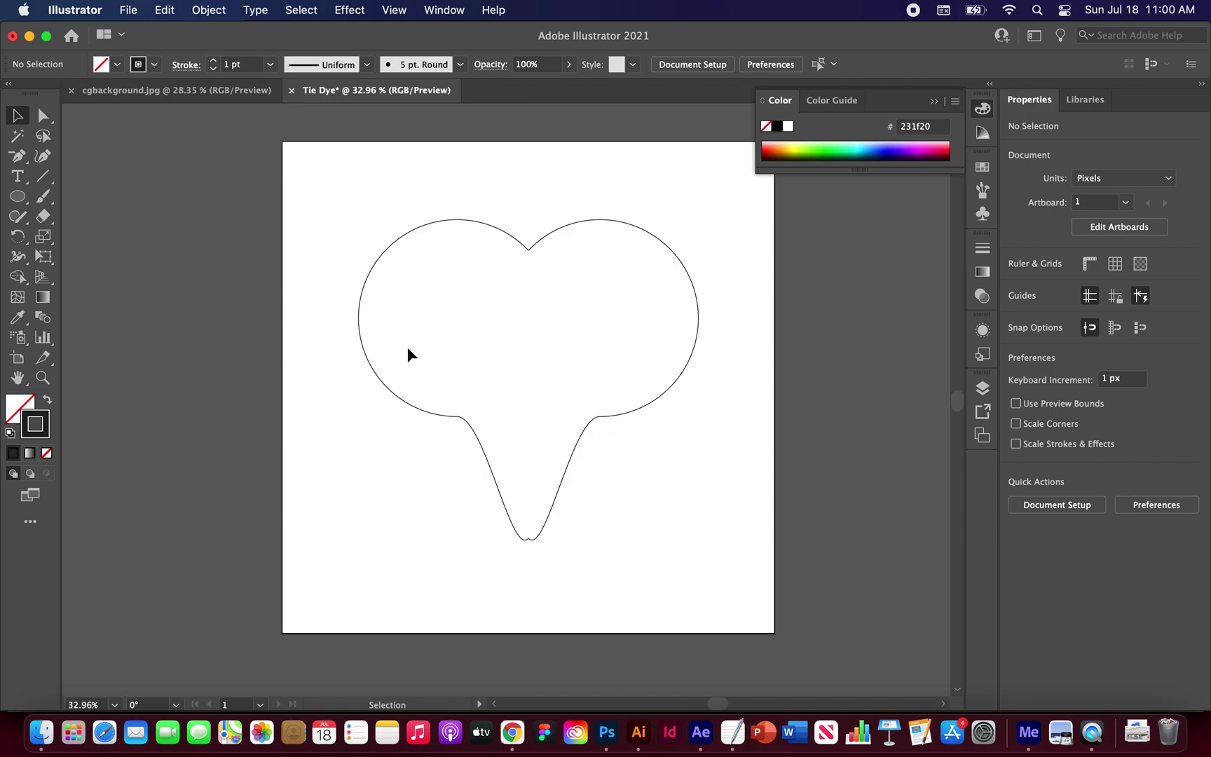
{"action": "left_click", "coordinate": [19, 160]}
Step: Convert the heart's bottom anchor into a sharp corner with the Anchor Point Tool
{"action": "left_click", "coordinate": [19, 160]}
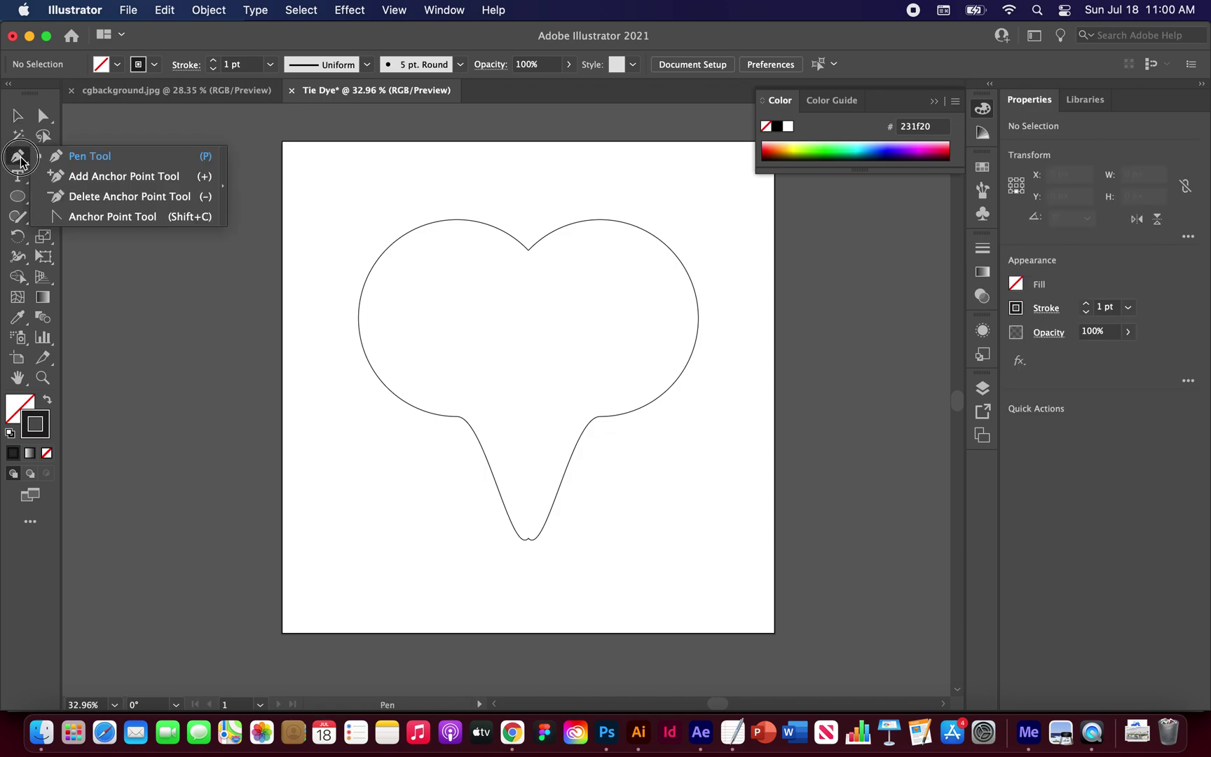
{"action": "left_click_drag", "start_coordinate": [19, 160], "coordinate": [116, 218]}
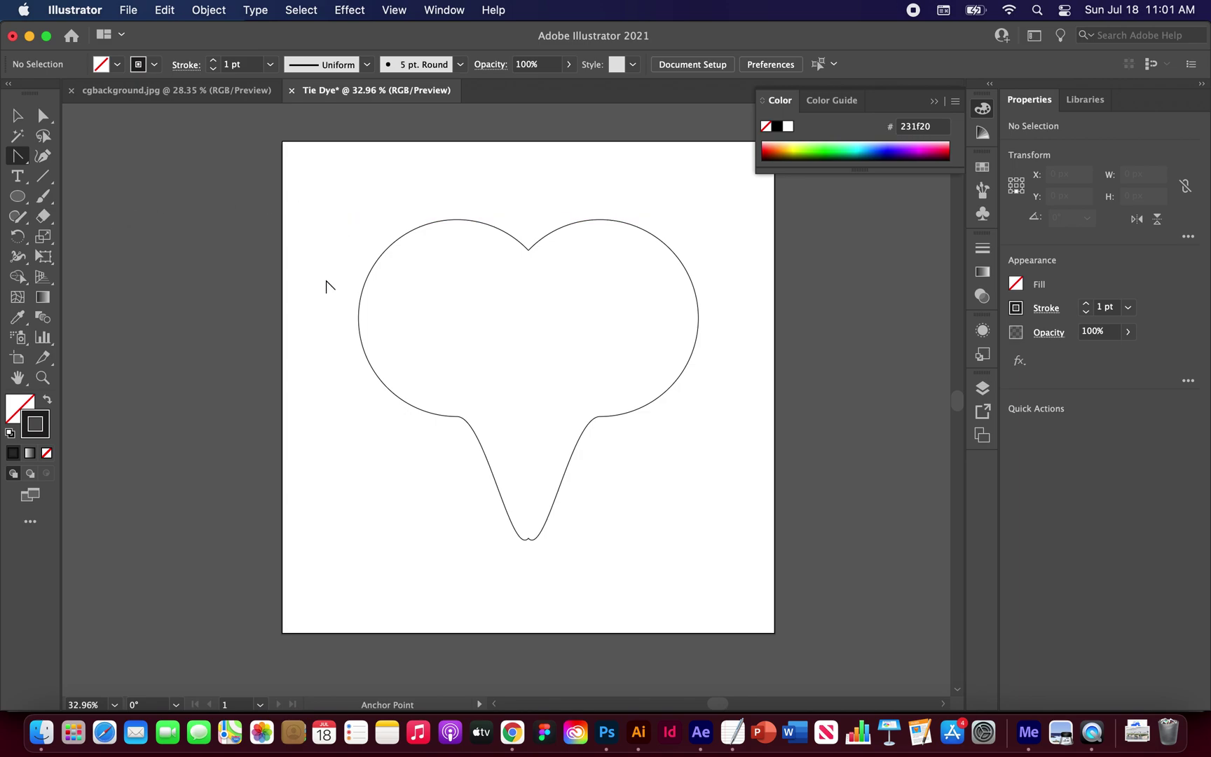
{"action": "left_click", "coordinate": [528, 539]}
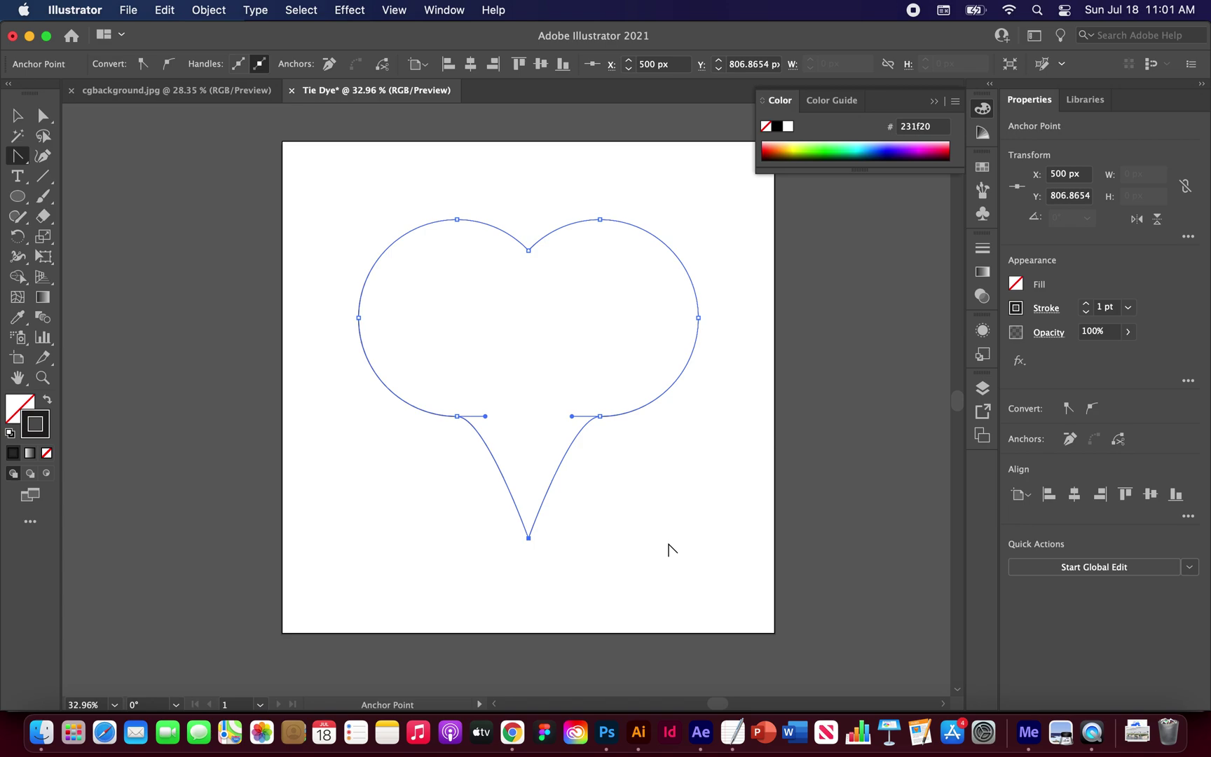
Step: Delete the lower-left and lower-right anchors with the Delete Anchor Point Tool
{"action": "left_click", "coordinate": [19, 163]}
{"action": "left_click_drag", "start_coordinate": [19, 163], "coordinate": [114, 199]}
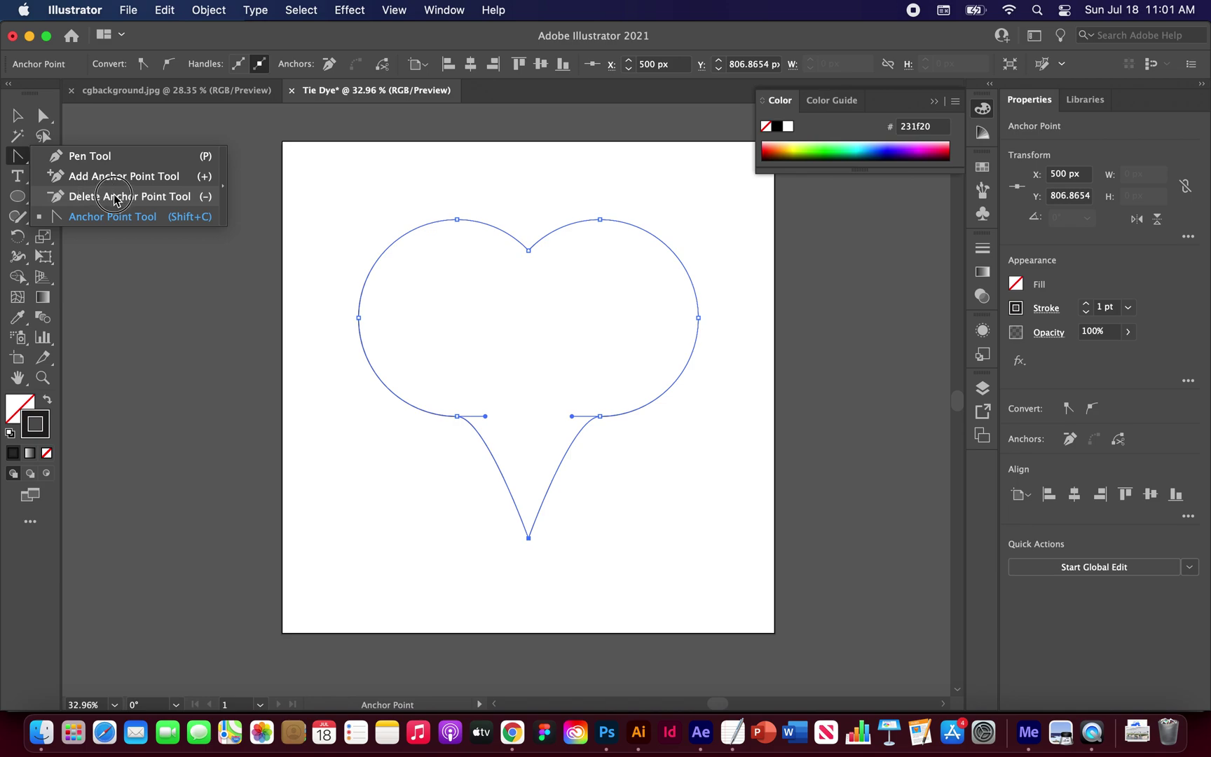
{"action": "left_click_drag", "start_coordinate": [115, 199], "coordinate": [114, 200]}
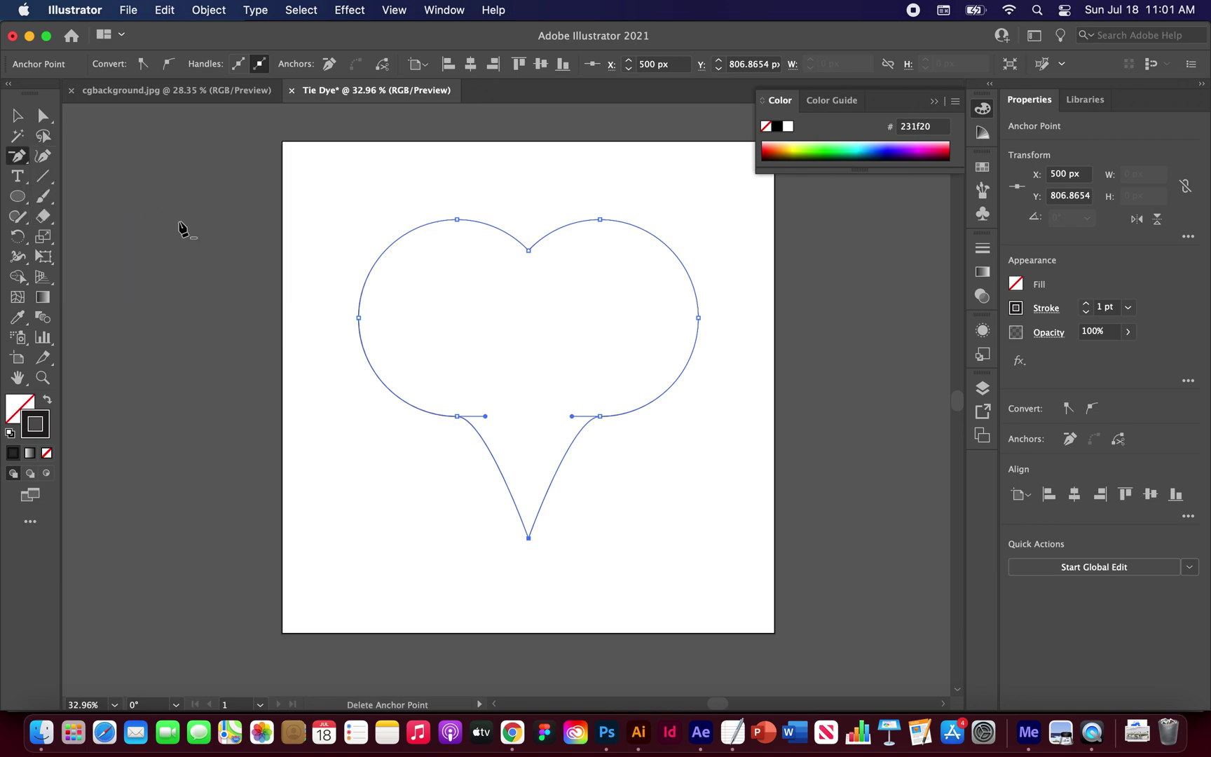
{"action": "left_click", "coordinate": [456, 418]}
{"action": "left_click", "coordinate": [600, 418]}
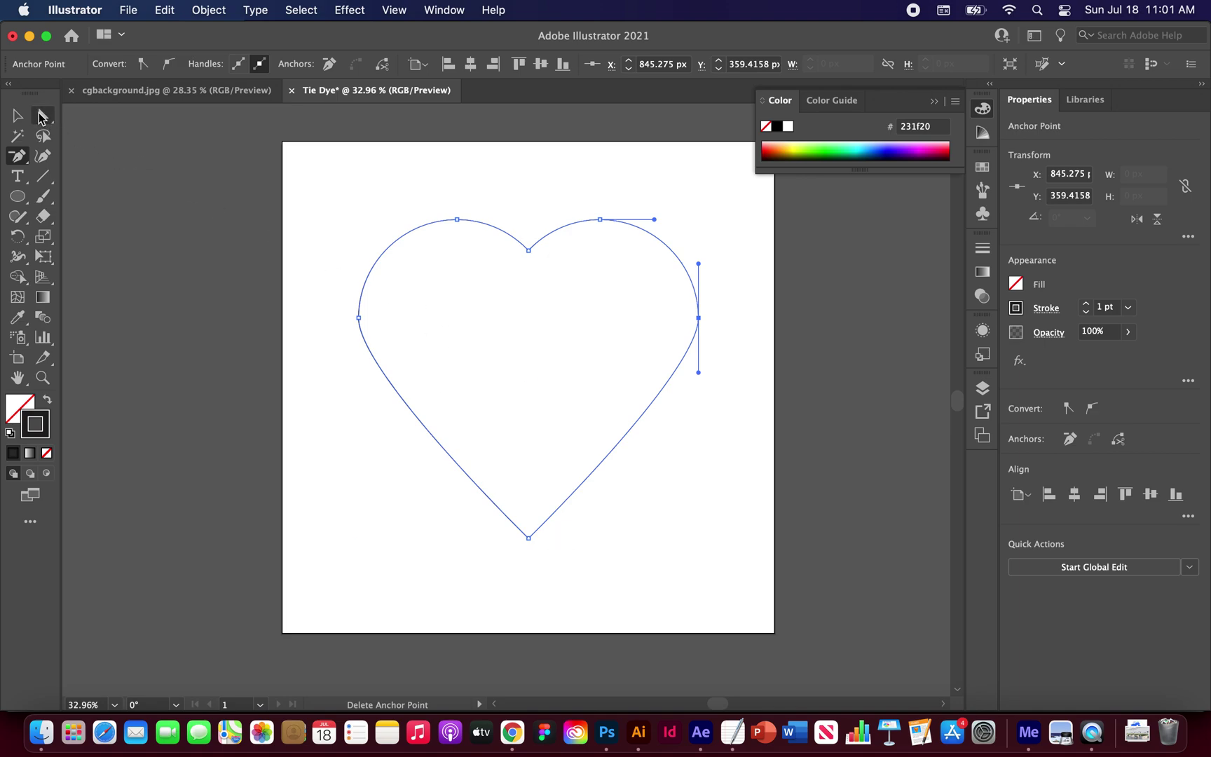
Step: Drag the right and left anchors' lower handles straight down, then deselect the heart
{"action": "left_click", "coordinate": [42, 116]}
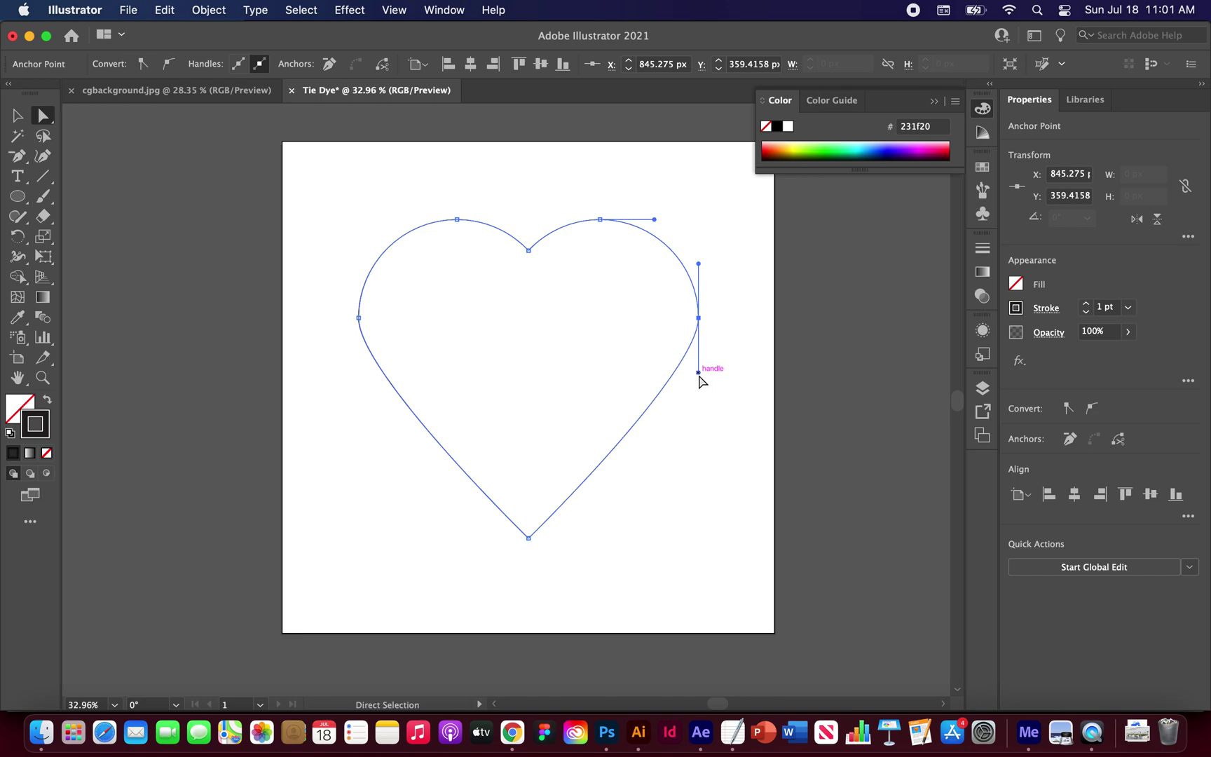
{"action": "left_click_drag", "start_coordinate": [698, 373], "coordinate": [698, 469]}
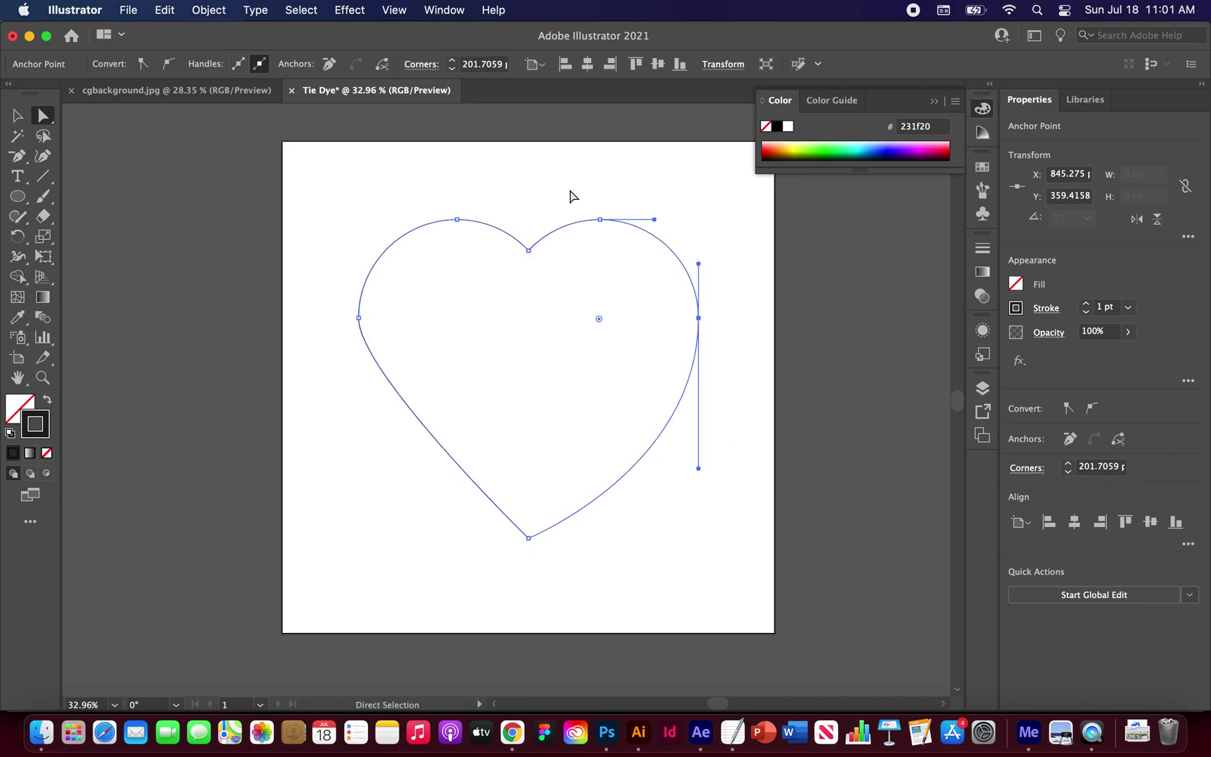
{"action": "left_click", "coordinate": [358, 319]}
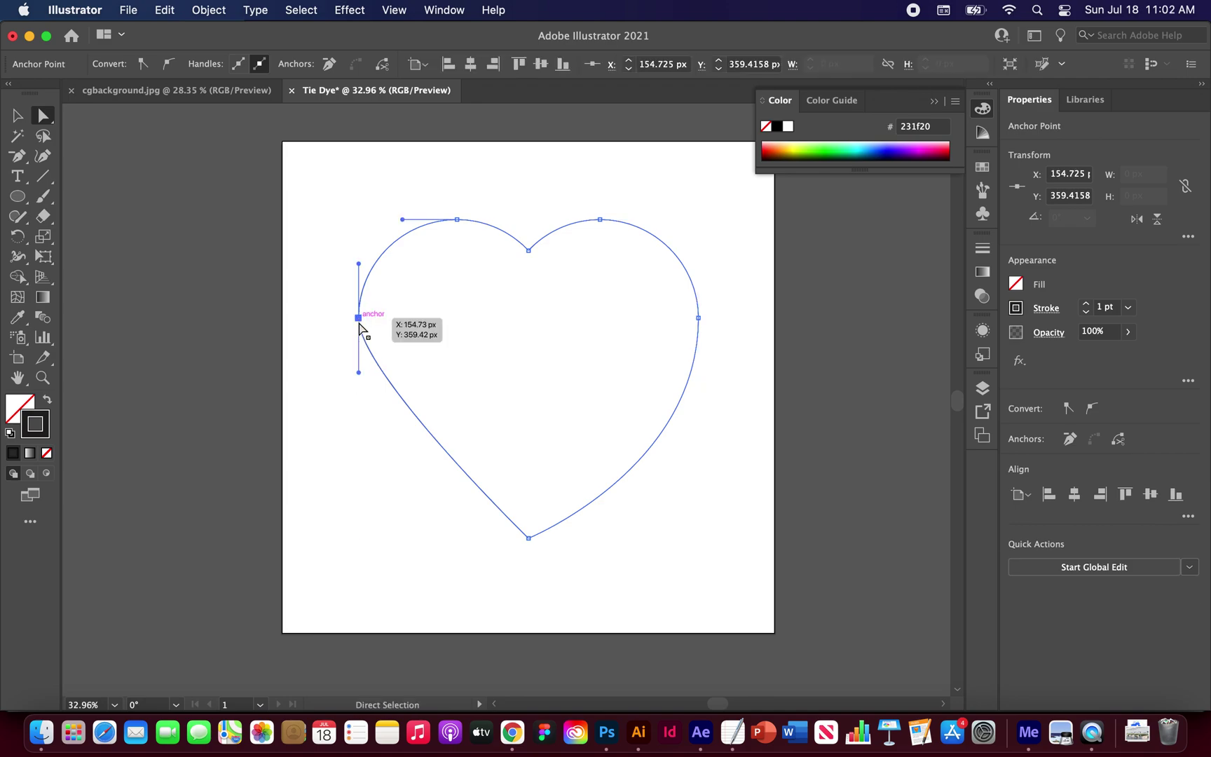
{"action": "left_click_drag", "start_coordinate": [359, 373], "coordinate": [356, 476]}
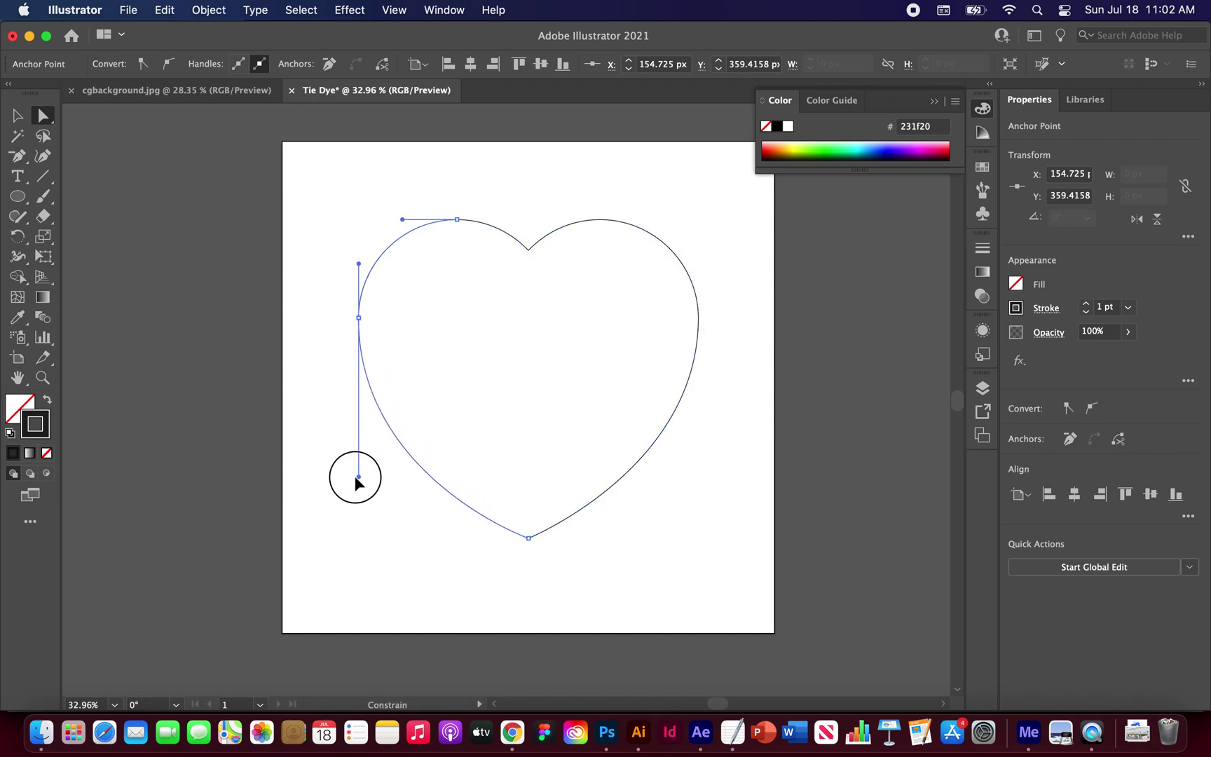
{"action": "key", "text": "super+a"}
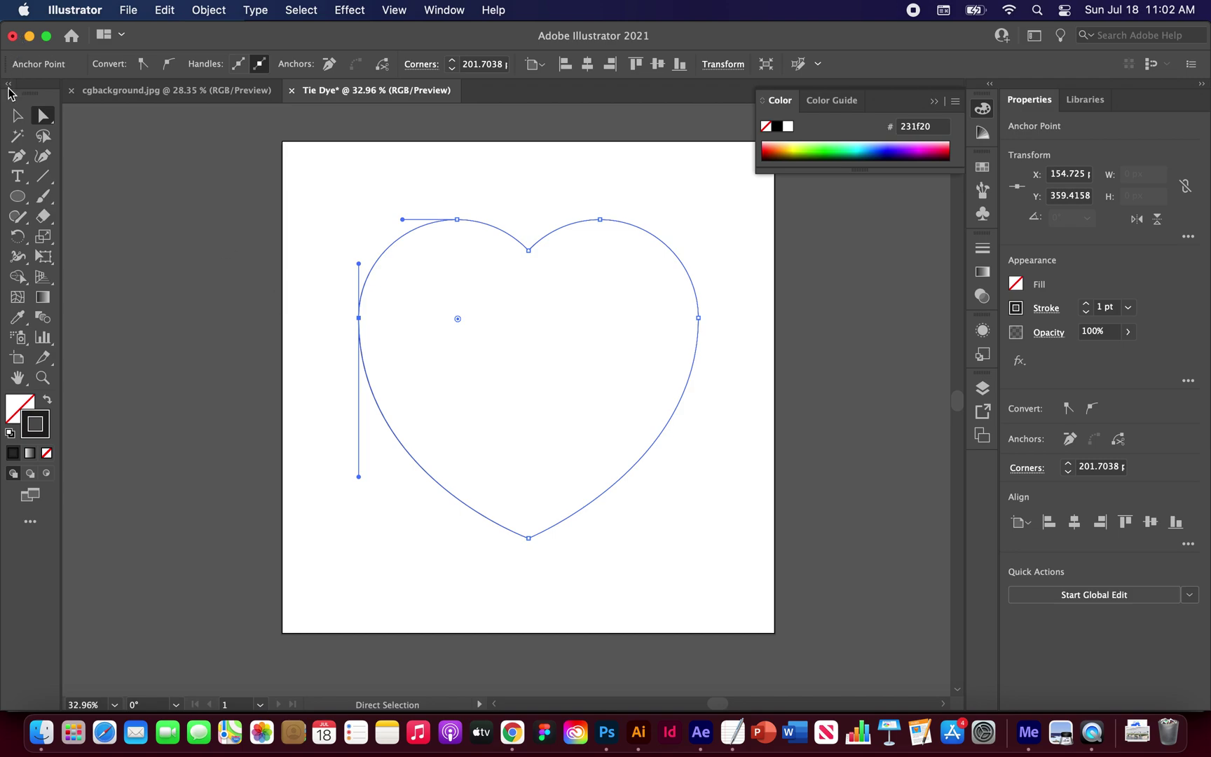
{"action": "left_click", "coordinate": [16, 115]}
{"action": "left_click", "coordinate": [358, 178]}
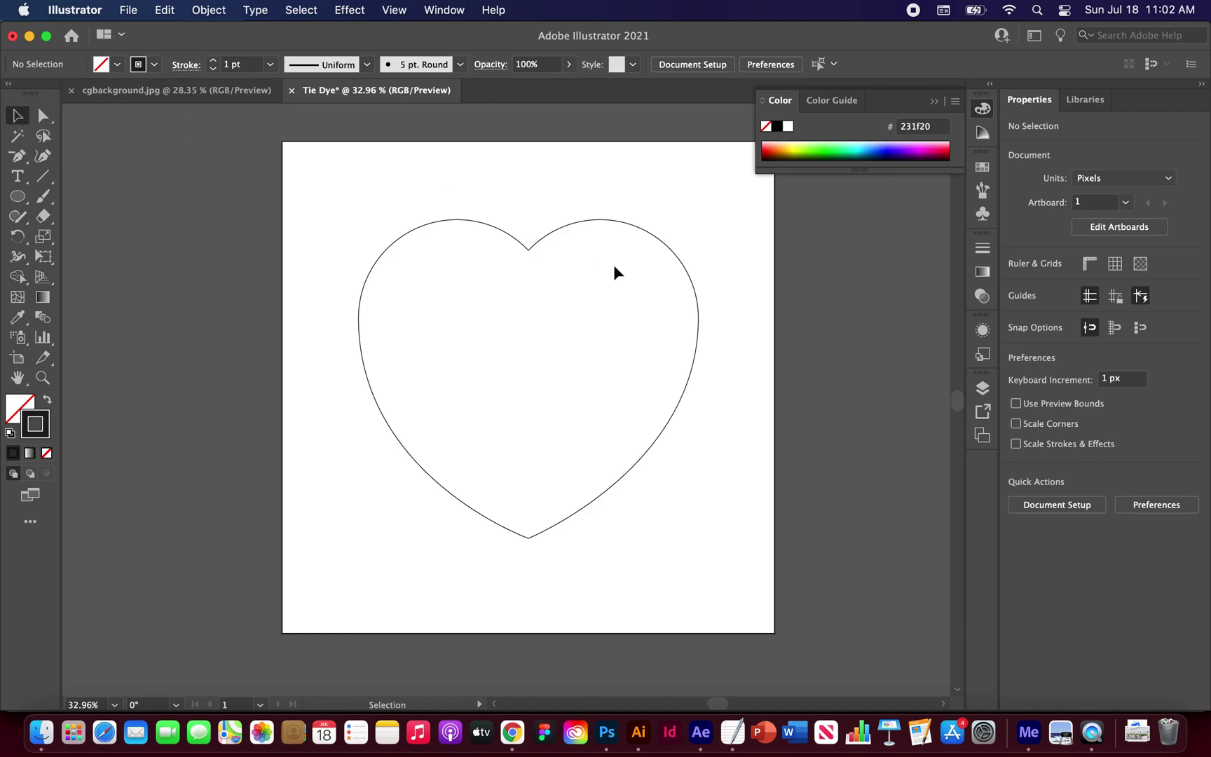
Step: Select the heart outline and centre it vertically on the artboard
{"action": "left_click_drag", "start_coordinate": [649, 240], "coordinate": [361, 577]}
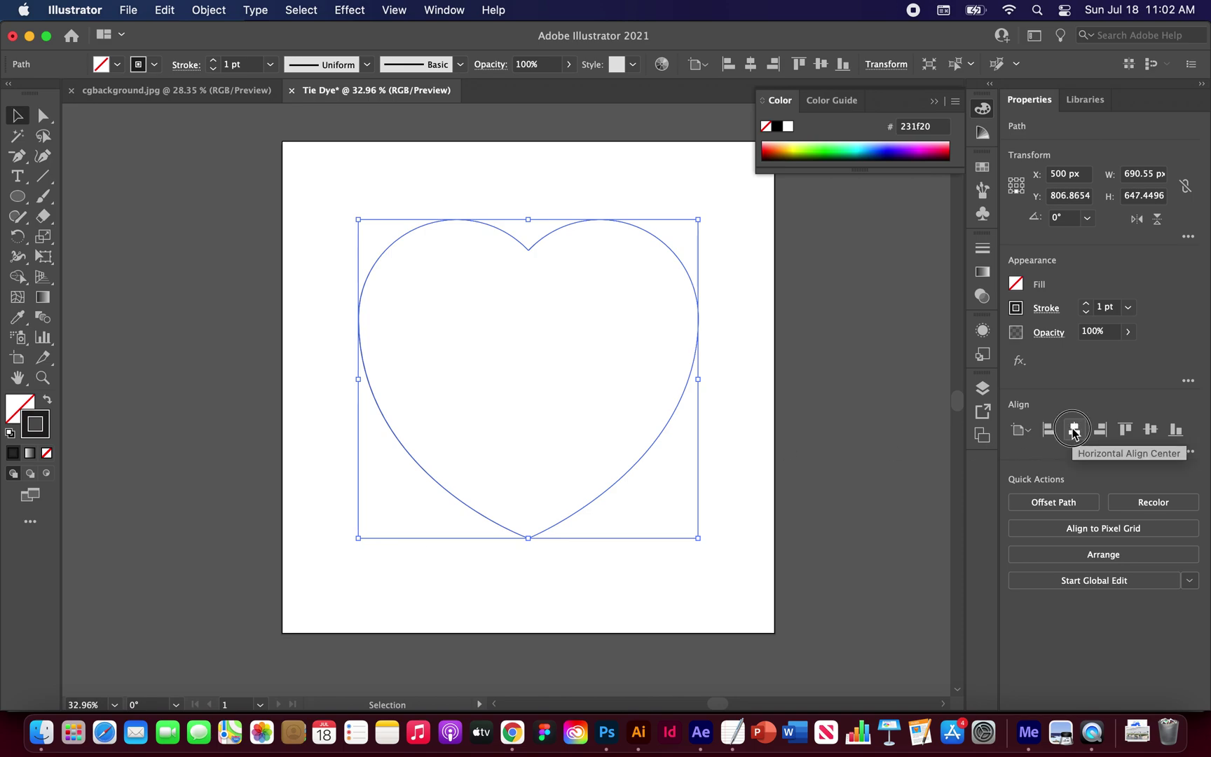
{"action": "left_click", "coordinate": [1150, 430]}
{"action": "left_click", "coordinate": [765, 347]}
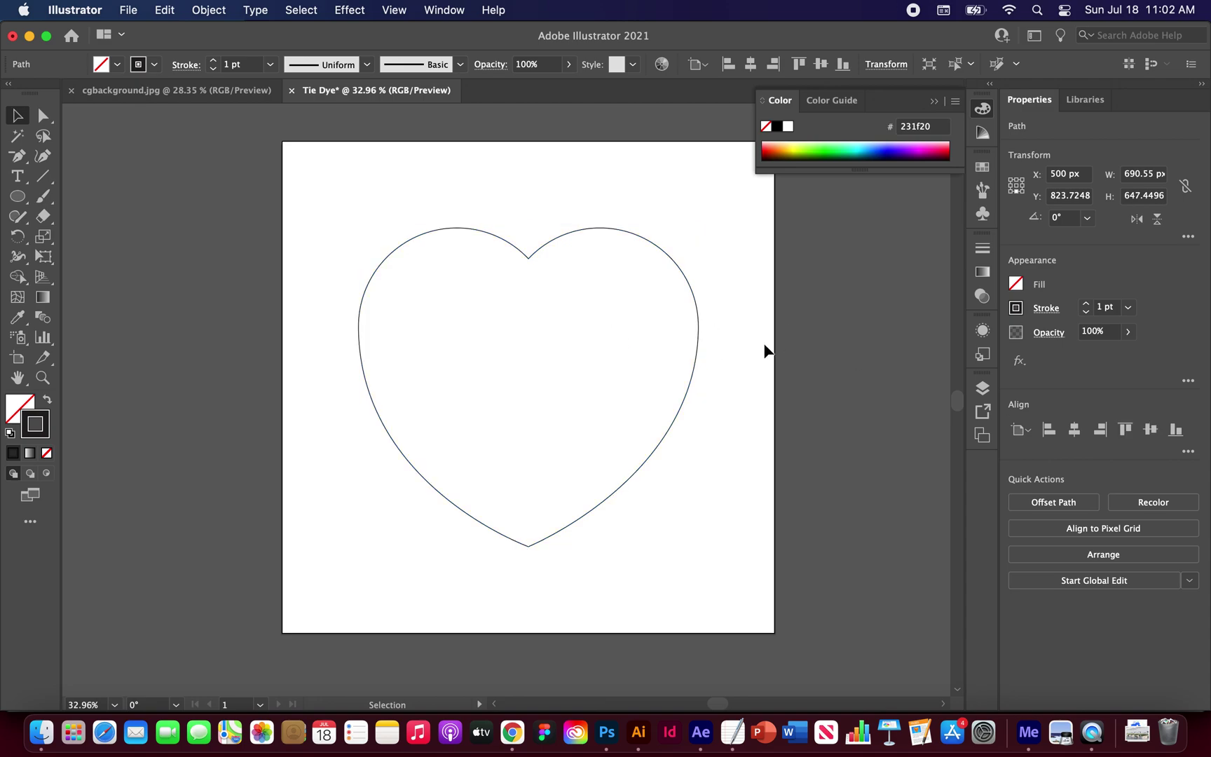
{"action": "scroll", "coordinate": [740, 348], "scroll_direction": "down", "scroll_amount": 3}
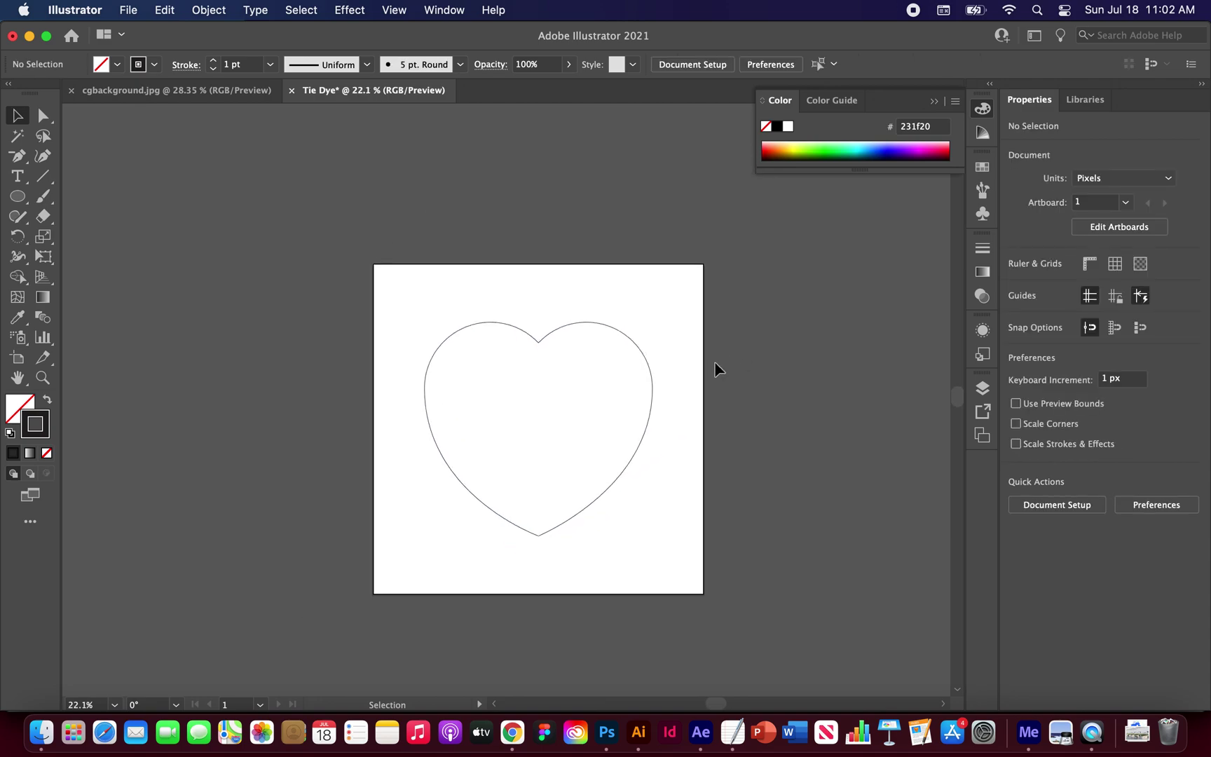
{"action": "scroll", "coordinate": [581, 421], "scroll_direction": "up", "scroll_amount": 2}
{"action": "scroll", "coordinate": [582, 424], "scroll_direction": "up", "scroll_amount": 1}
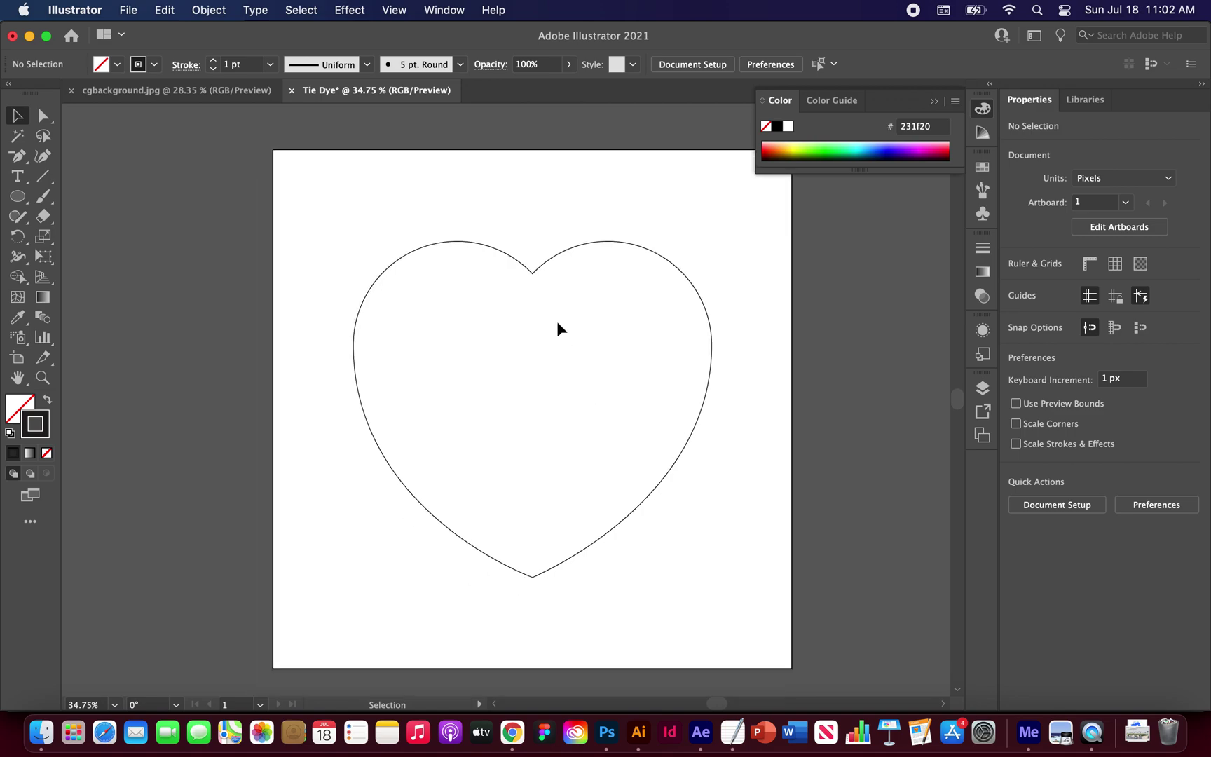
Step: Set the heart outline's stroke weight to 30 pt
{"action": "left_click", "coordinate": [531, 271]}
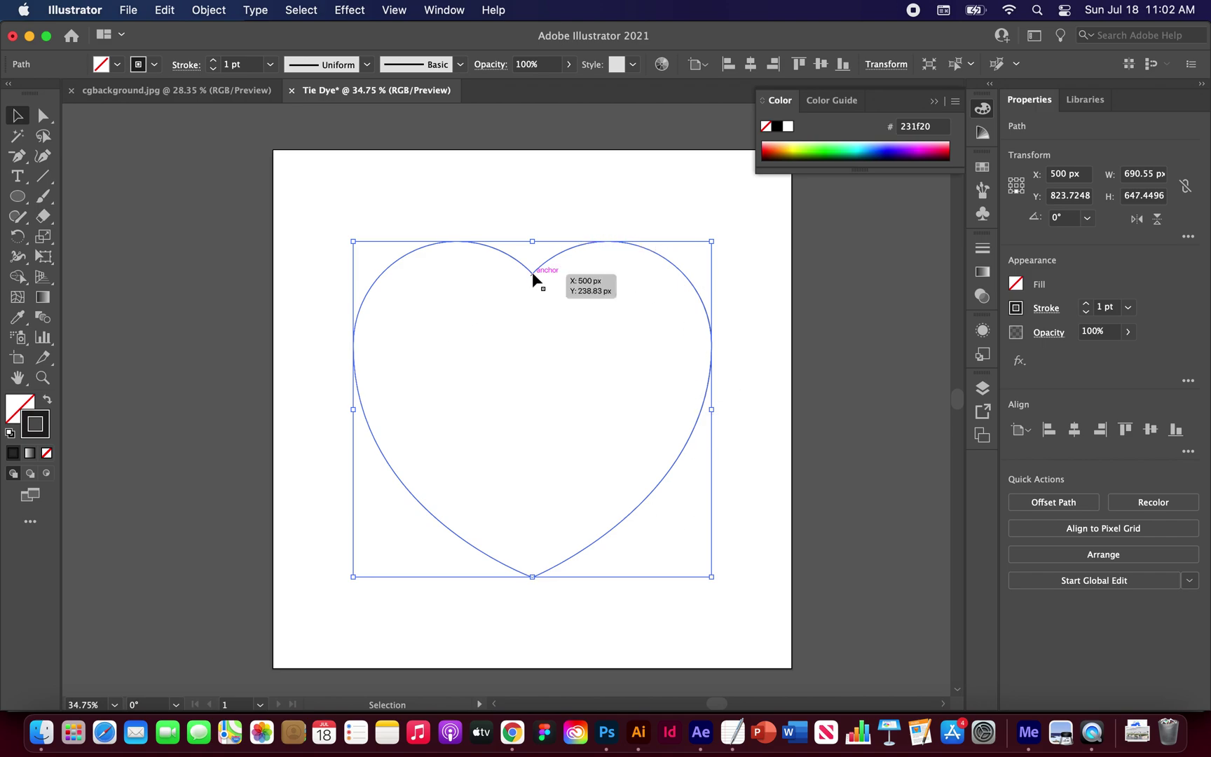
{"action": "left_click", "coordinate": [1106, 307]}
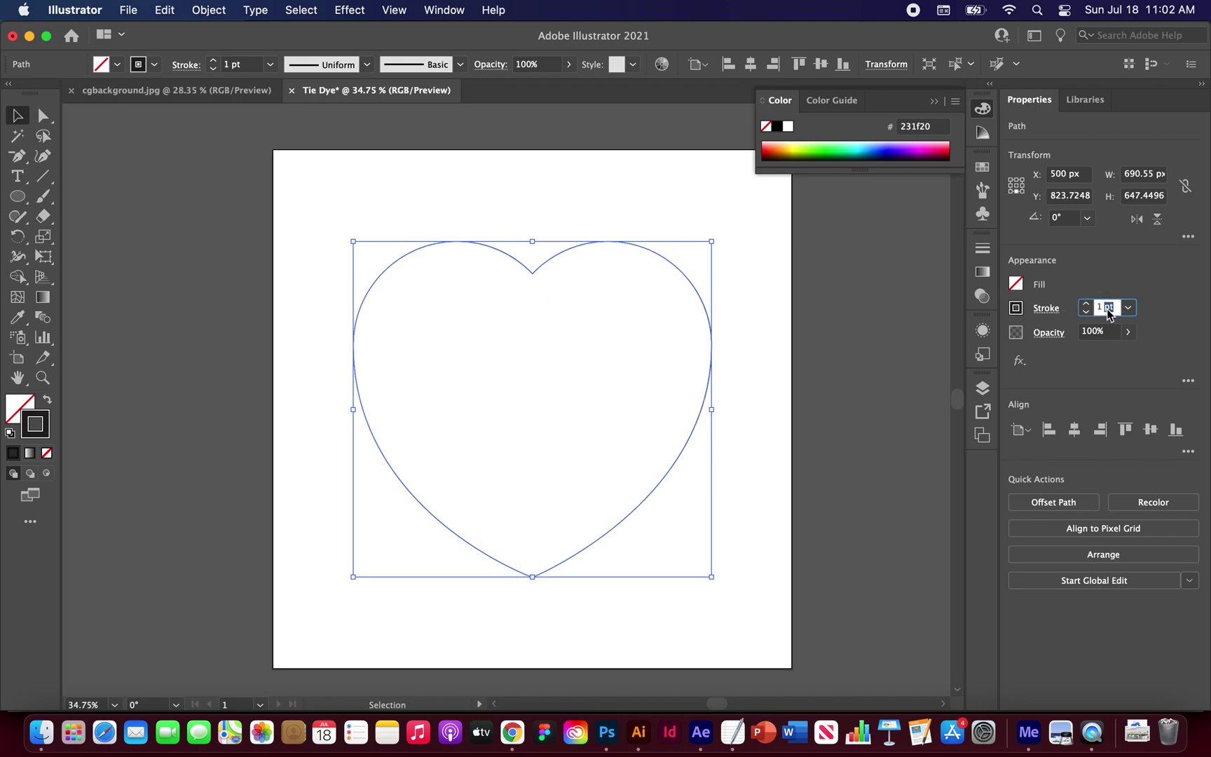
{"action": "type", "text": "30"}
{"action": "key", "text": "Return"}
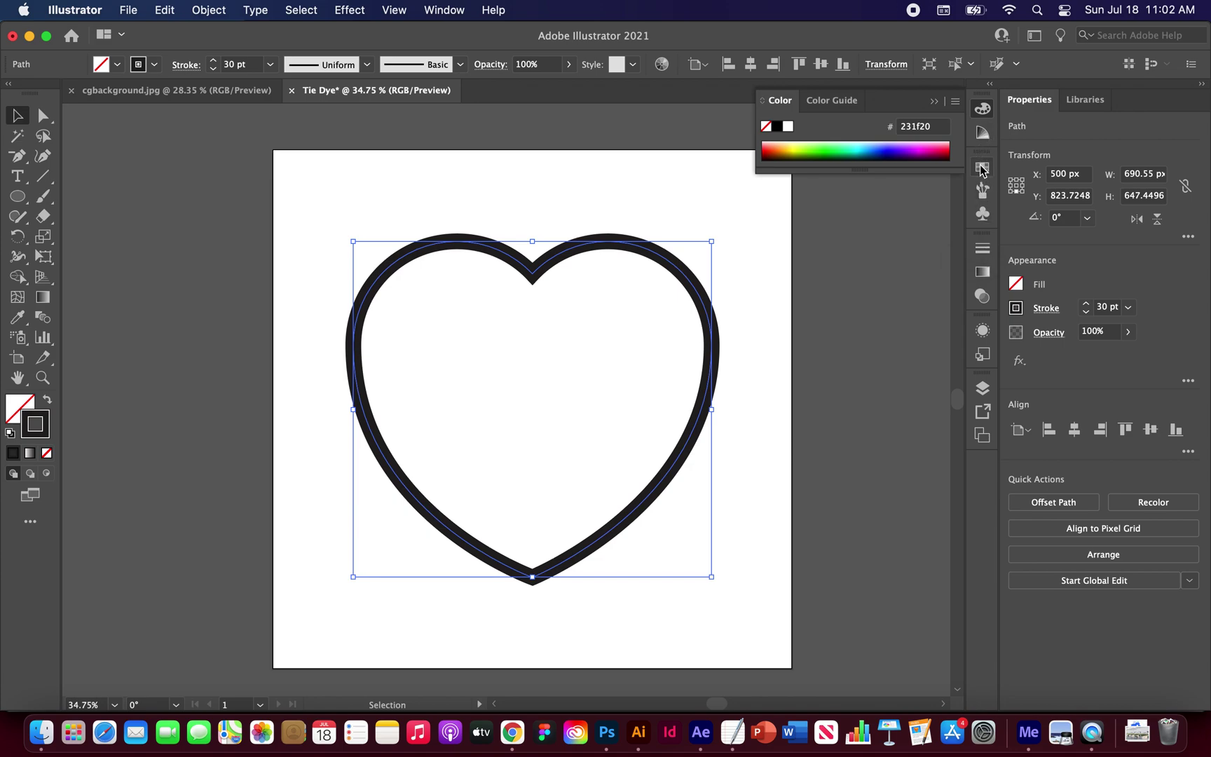
{"action": "left_click", "coordinate": [982, 168]}
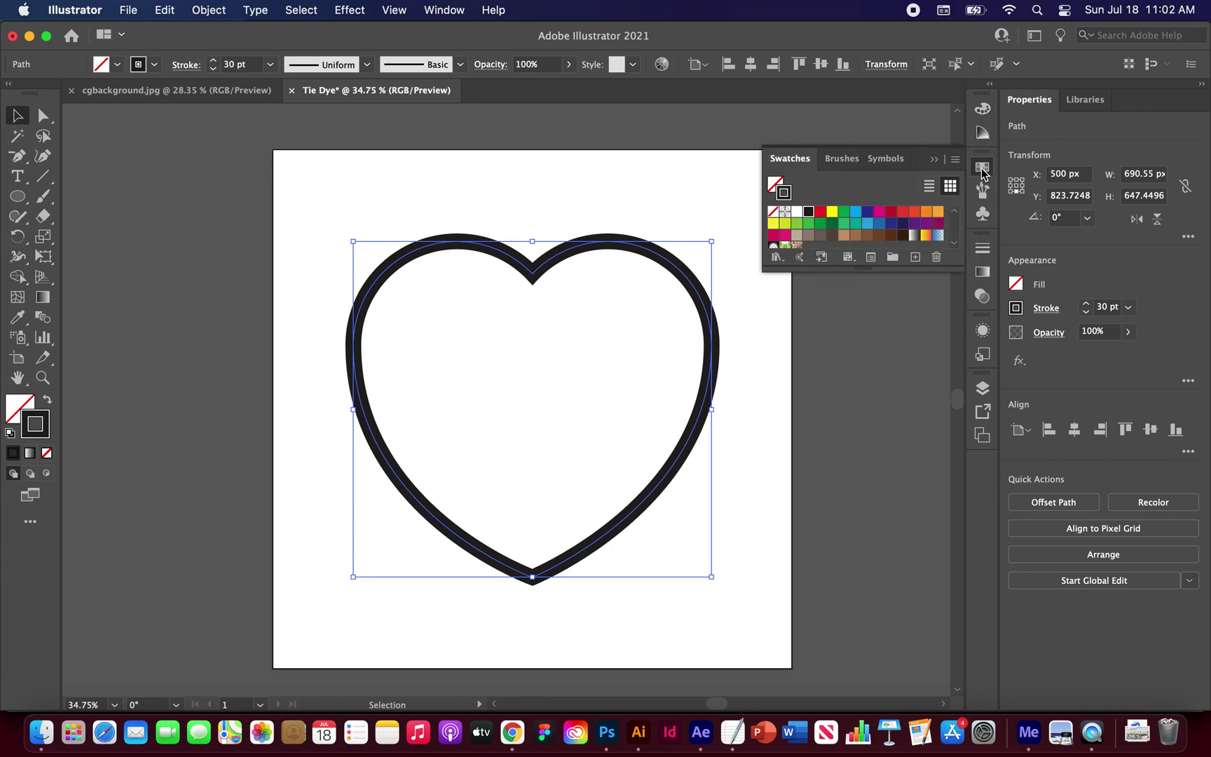
Step: Load the Gradients > Spectrums swatch library from the Swatches panel menu
{"action": "left_click", "coordinate": [443, 10]}
{"action": "scroll", "coordinate": [420, 571], "scroll_direction": "down", "scroll_amount": 5}
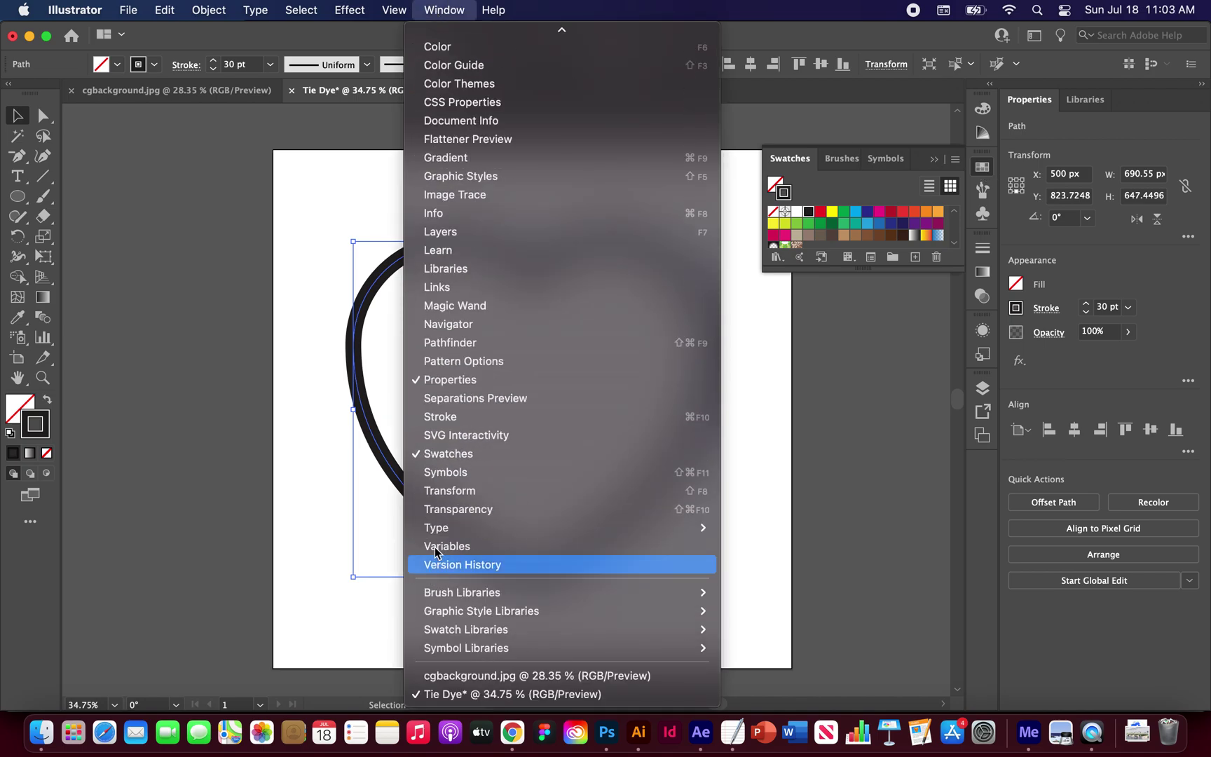
{"action": "left_click", "coordinate": [906, 322]}
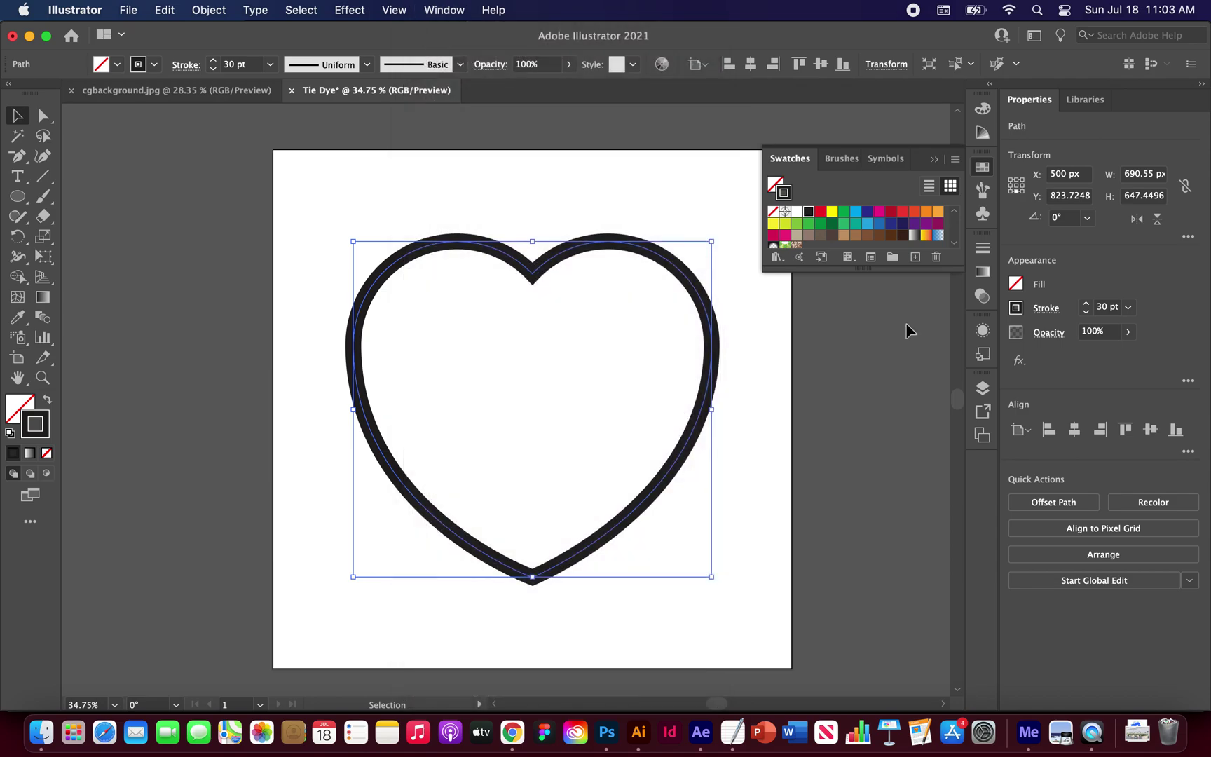
{"action": "left_click", "coordinate": [956, 164]}
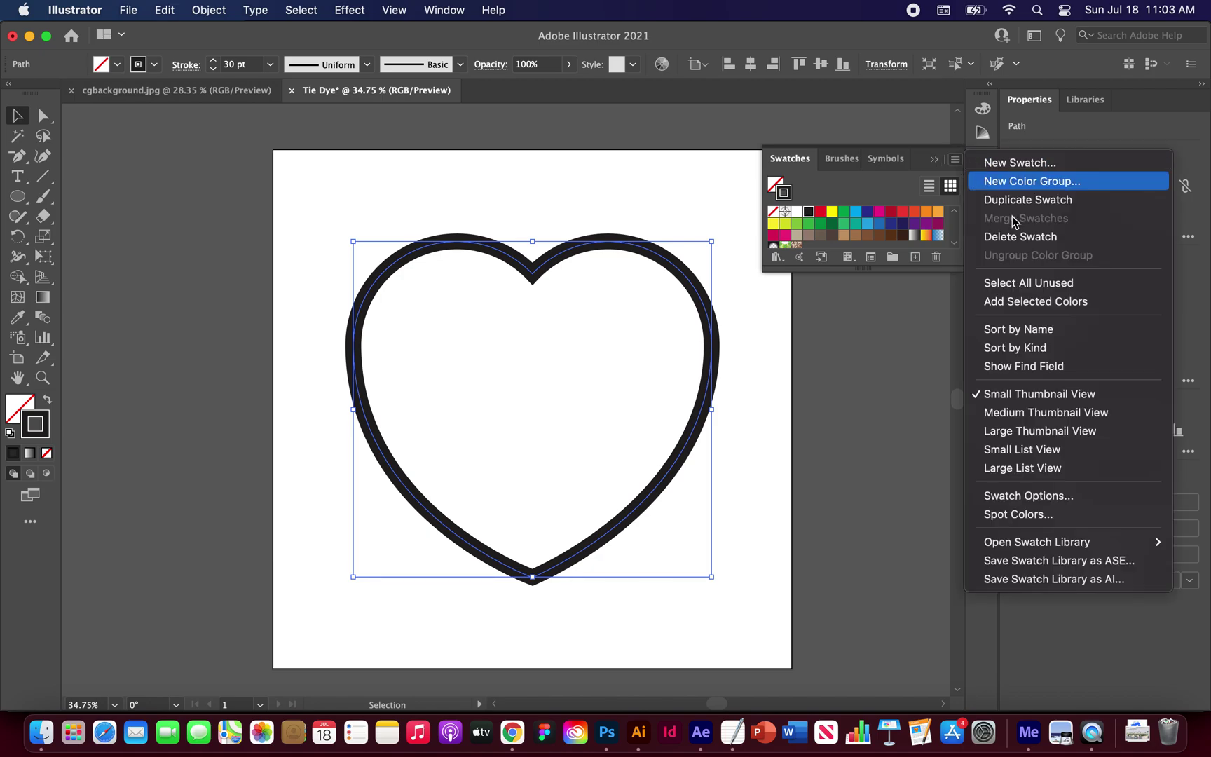
{"action": "mouse_move", "coordinate": [1024, 543]}
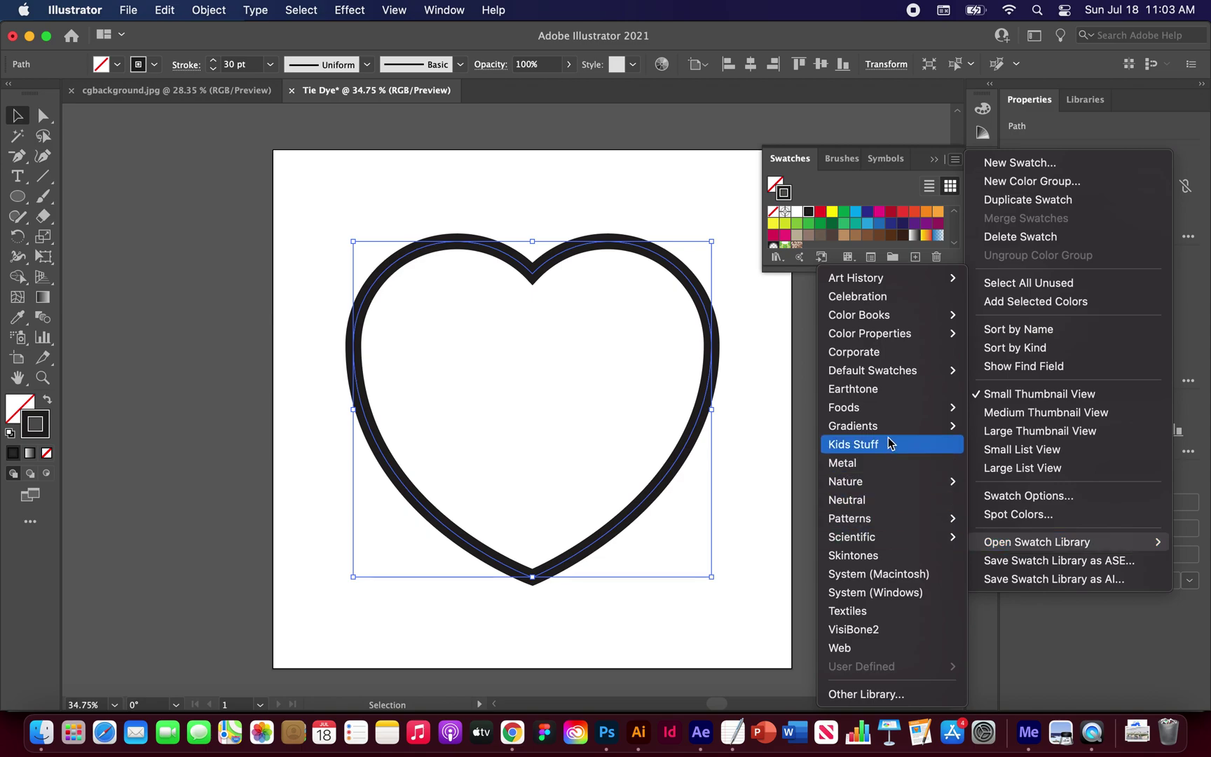
{"action": "mouse_move", "coordinate": [889, 426]}
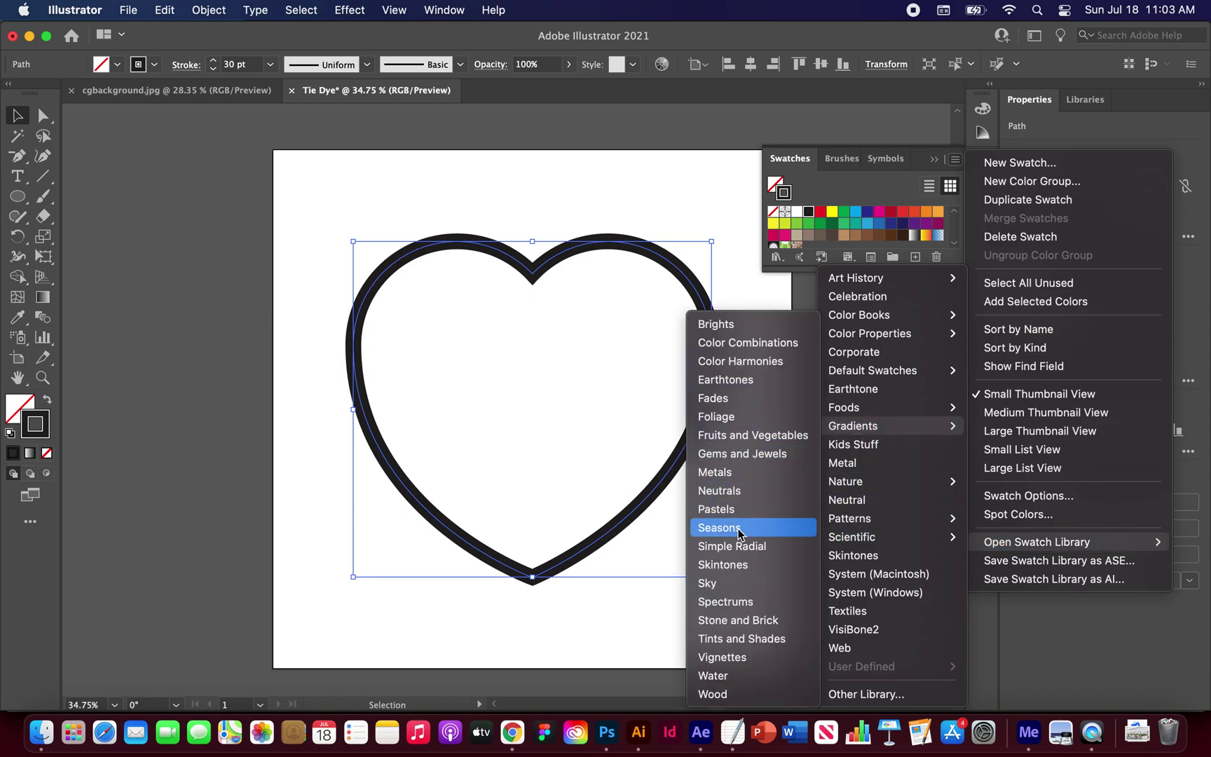
{"action": "left_click", "coordinate": [769, 604]}
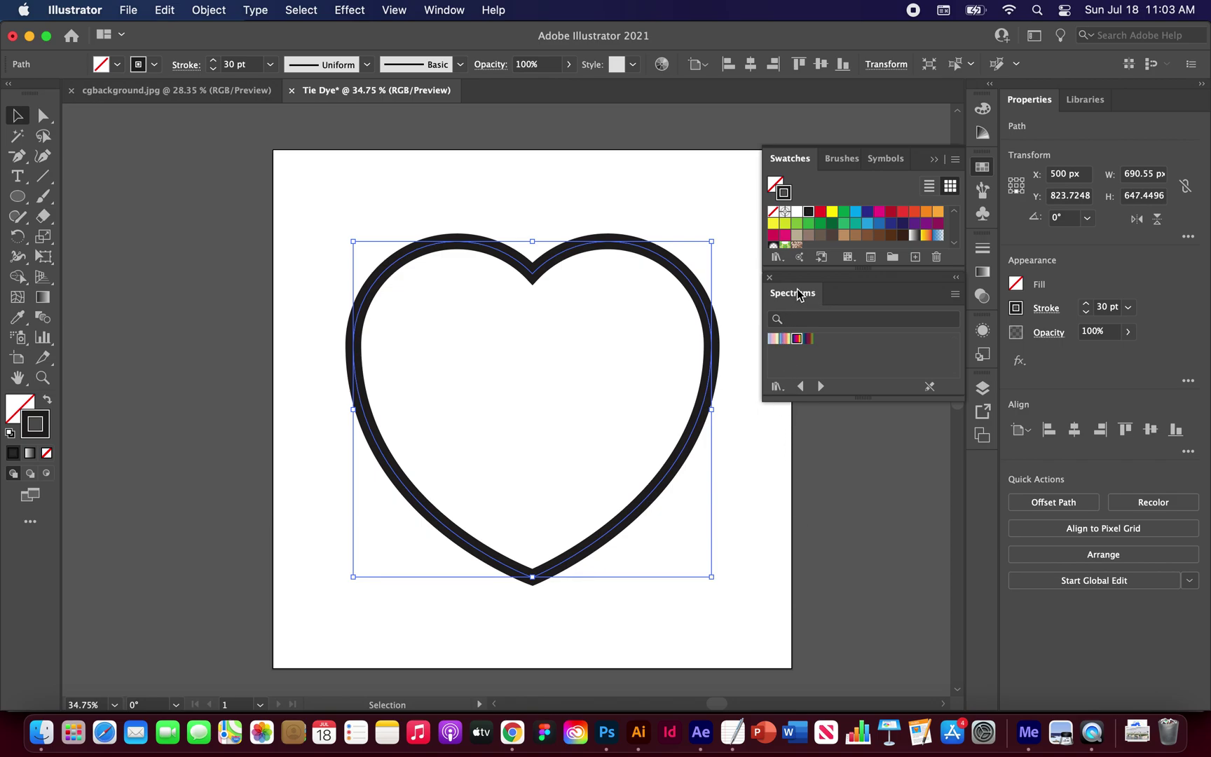
Step: Apply the rainbow Spectrum gradient to the heart's stroke, then reselect the heart
{"action": "left_click", "coordinate": [797, 339]}
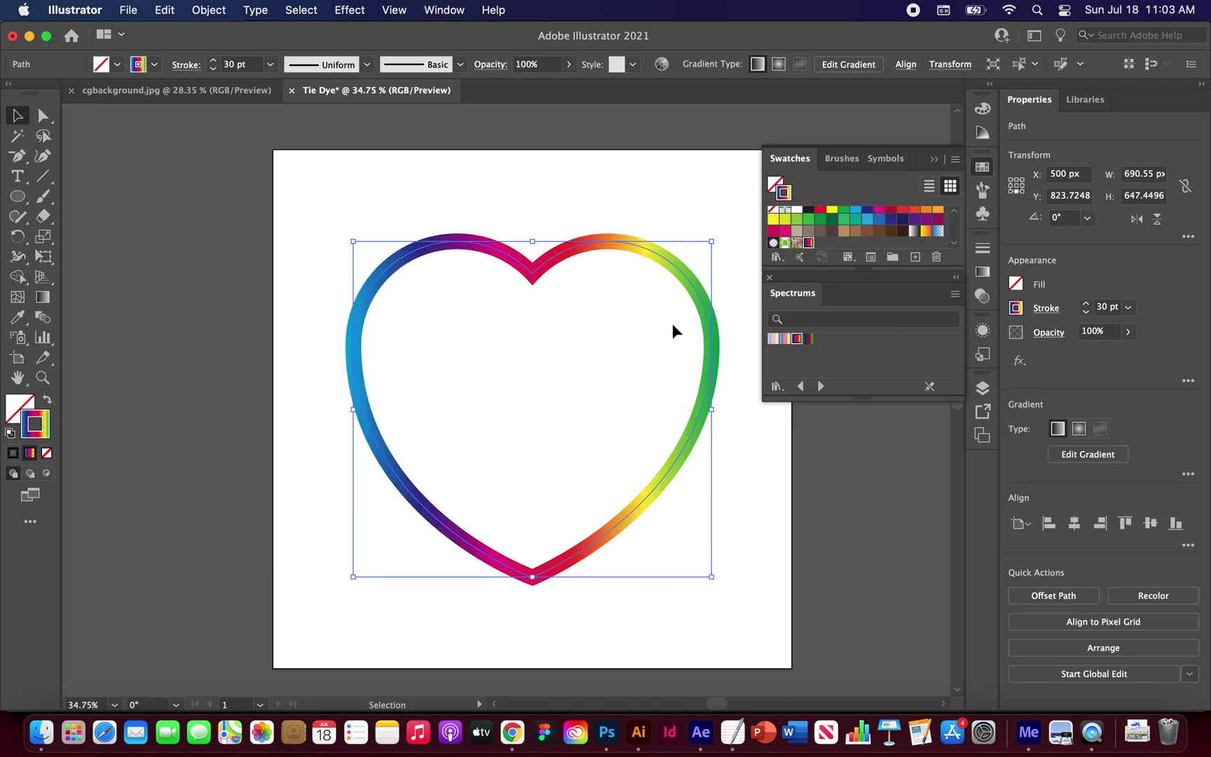
{"action": "scroll", "coordinate": [661, 216], "scroll_direction": "right", "scroll_amount": 2}
{"action": "left_click", "coordinate": [661, 217]}
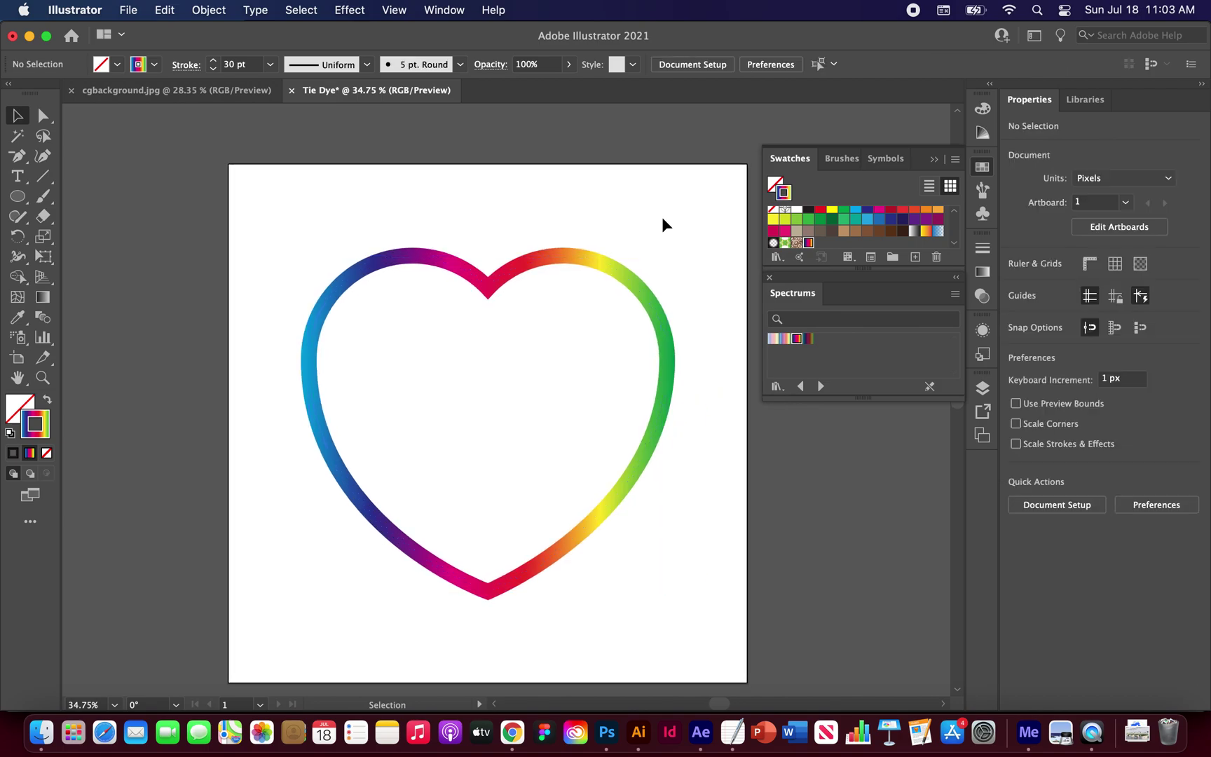
{"action": "scroll", "coordinate": [662, 218], "scroll_direction": "right", "scroll_amount": 2}
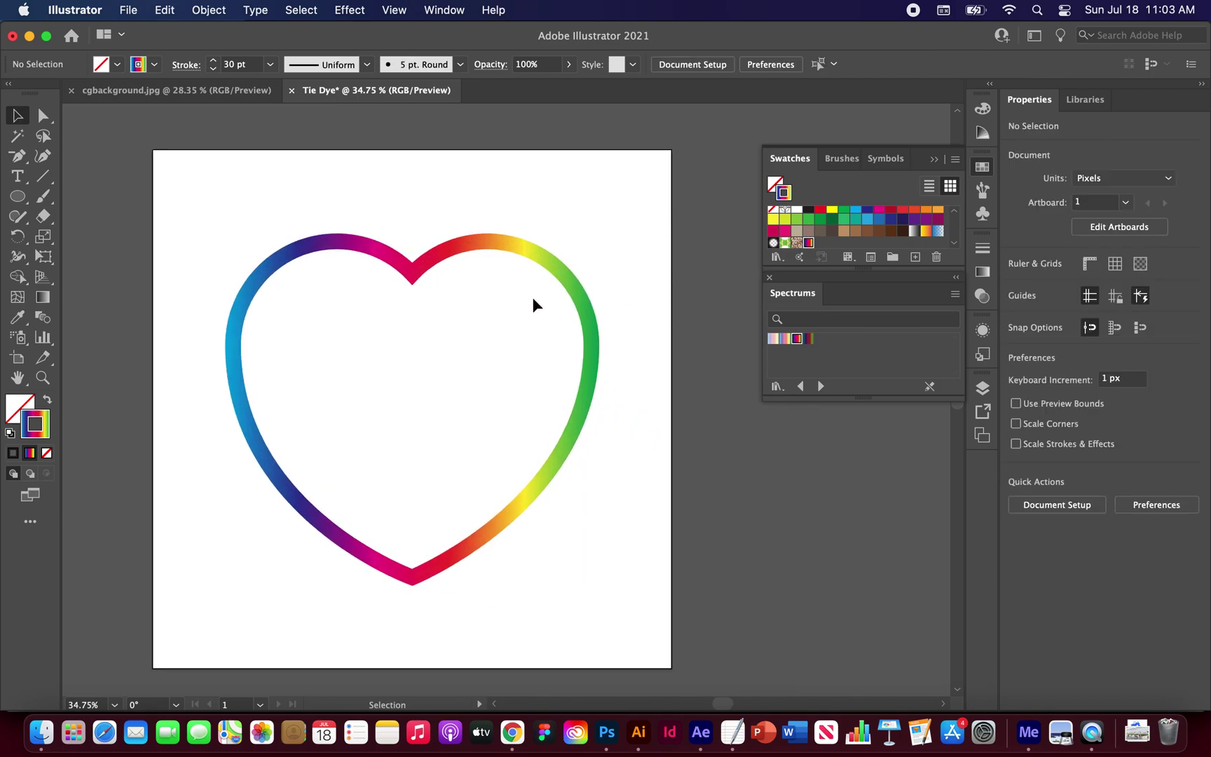
{"action": "left_click_drag", "start_coordinate": [578, 218], "coordinate": [233, 549]}
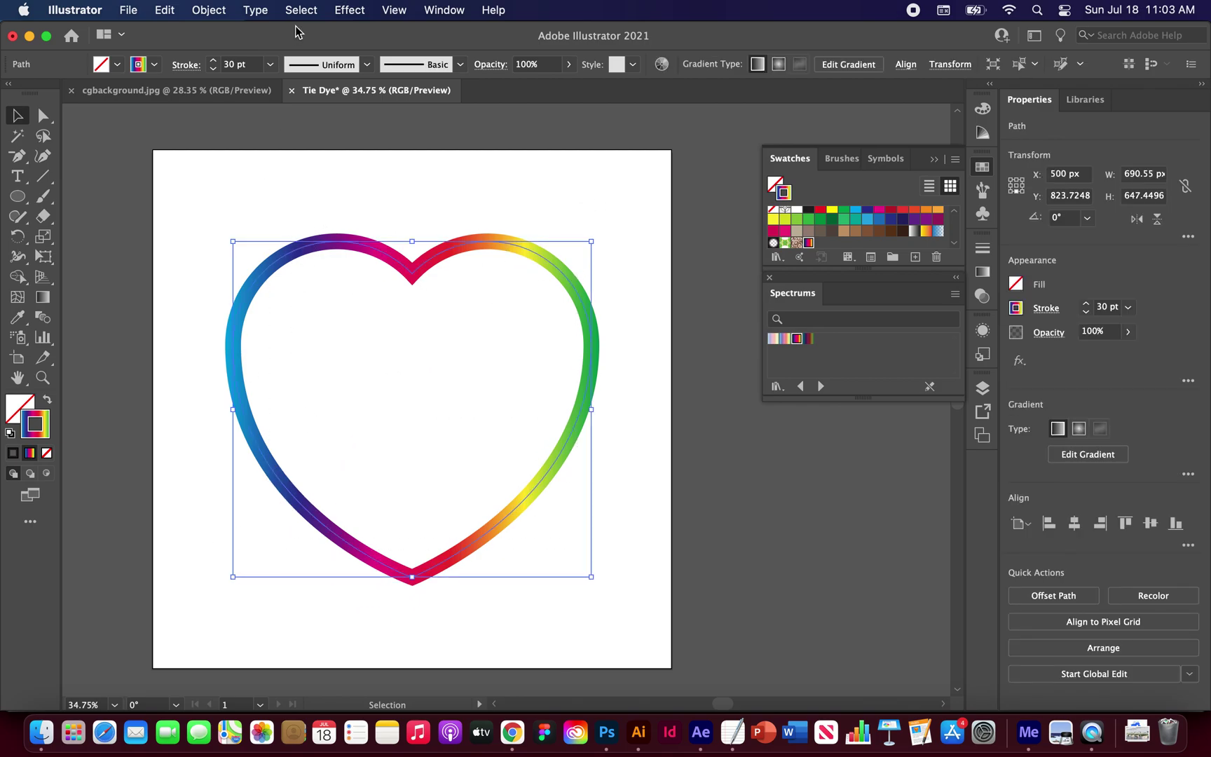
Step: Open the Distort & Transform > Transform effect, nudge scale to 93% and set 30 copies
{"action": "left_click", "coordinate": [345, 10]}
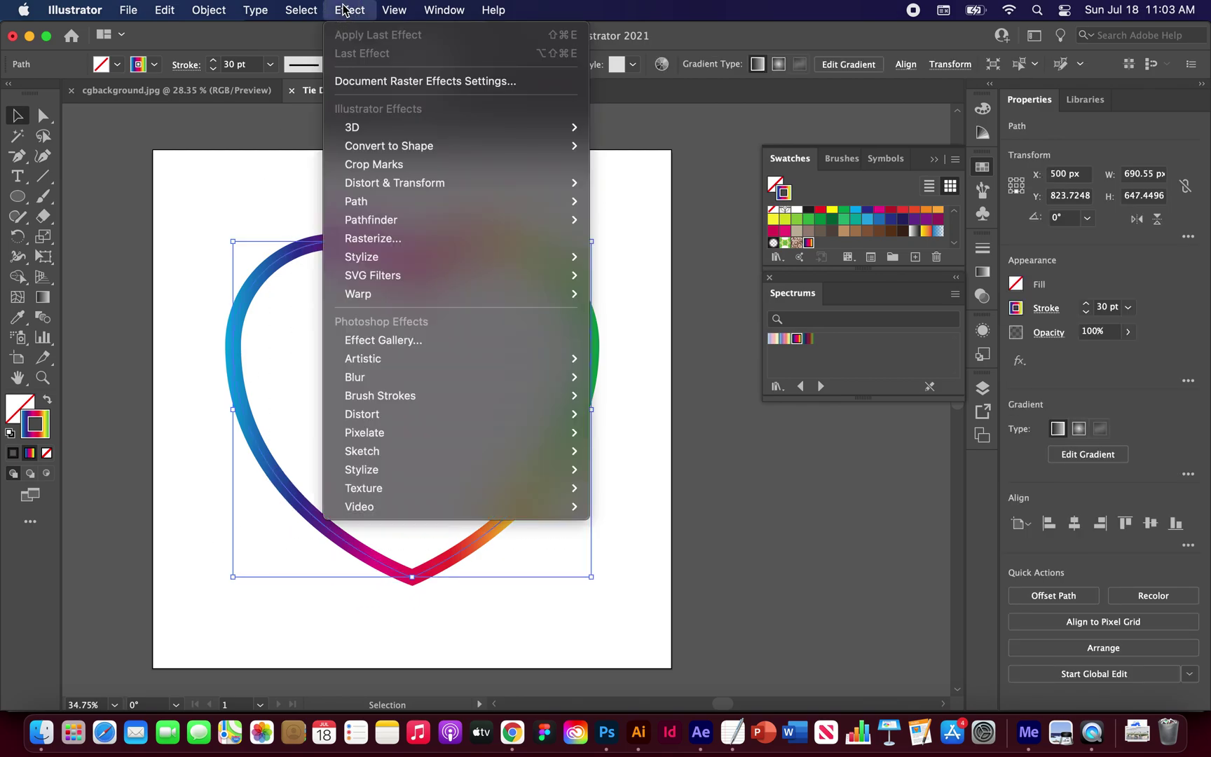
{"action": "mouse_move", "coordinate": [364, 188]}
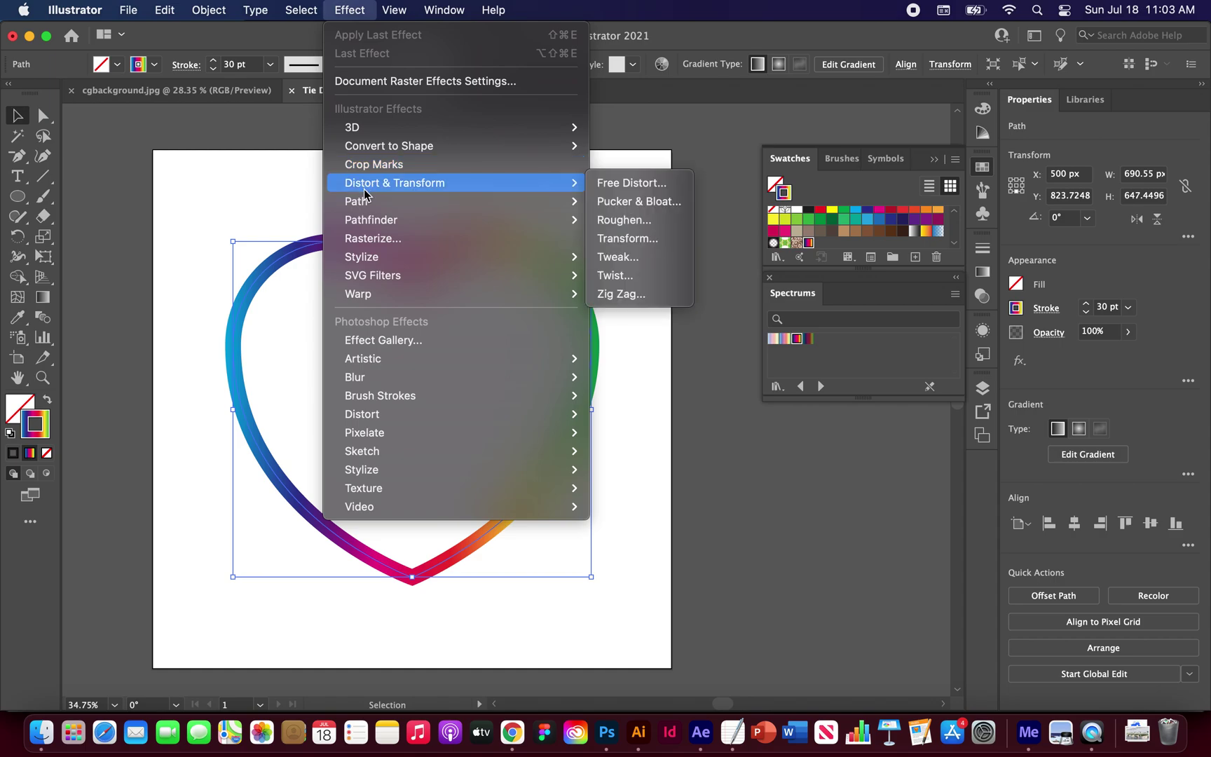
{"action": "left_click", "coordinate": [670, 243]}
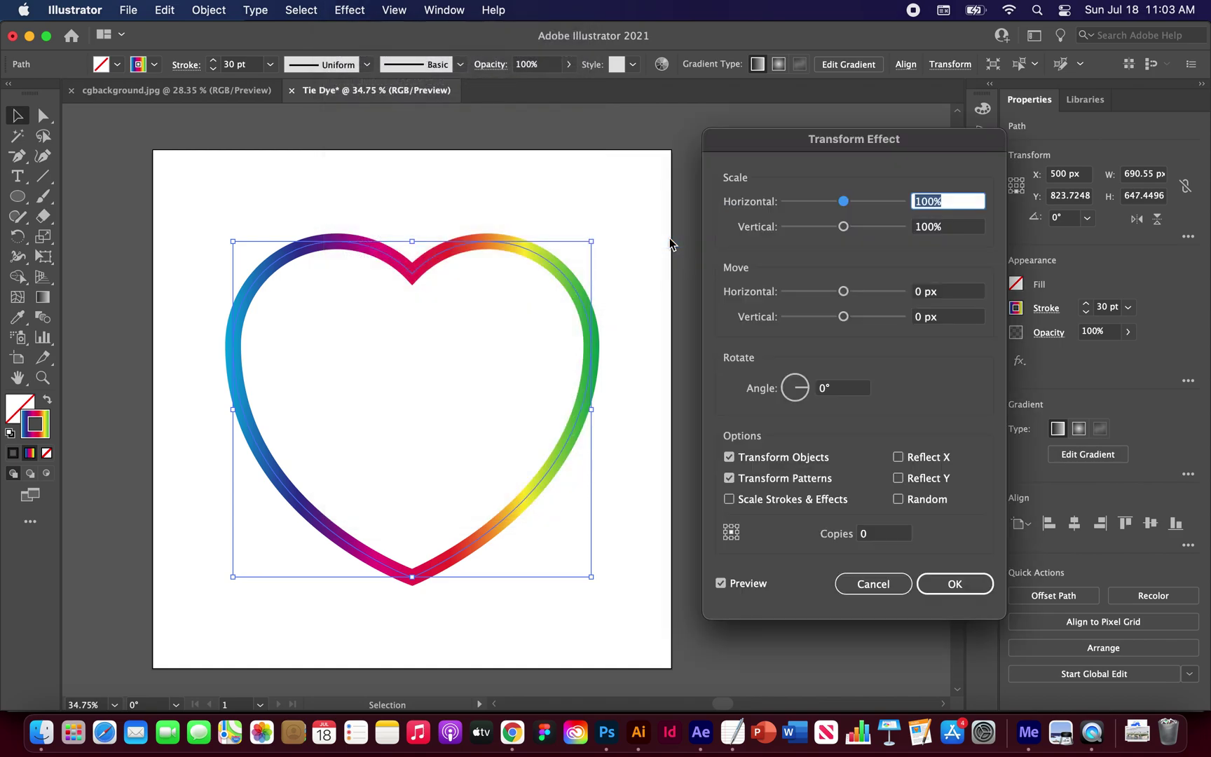
{"action": "left_click", "coordinate": [720, 584]}
{"action": "left_click", "coordinate": [721, 584]}
{"action": "key", "text": "Down"}
{"action": "key", "text": "Down"}
{"action": "key", "text": "Down"}
{"action": "key", "text": "Down"}
{"action": "key", "text": "Down"}
{"action": "key", "text": "Down"}
{"action": "key", "text": "Down"}
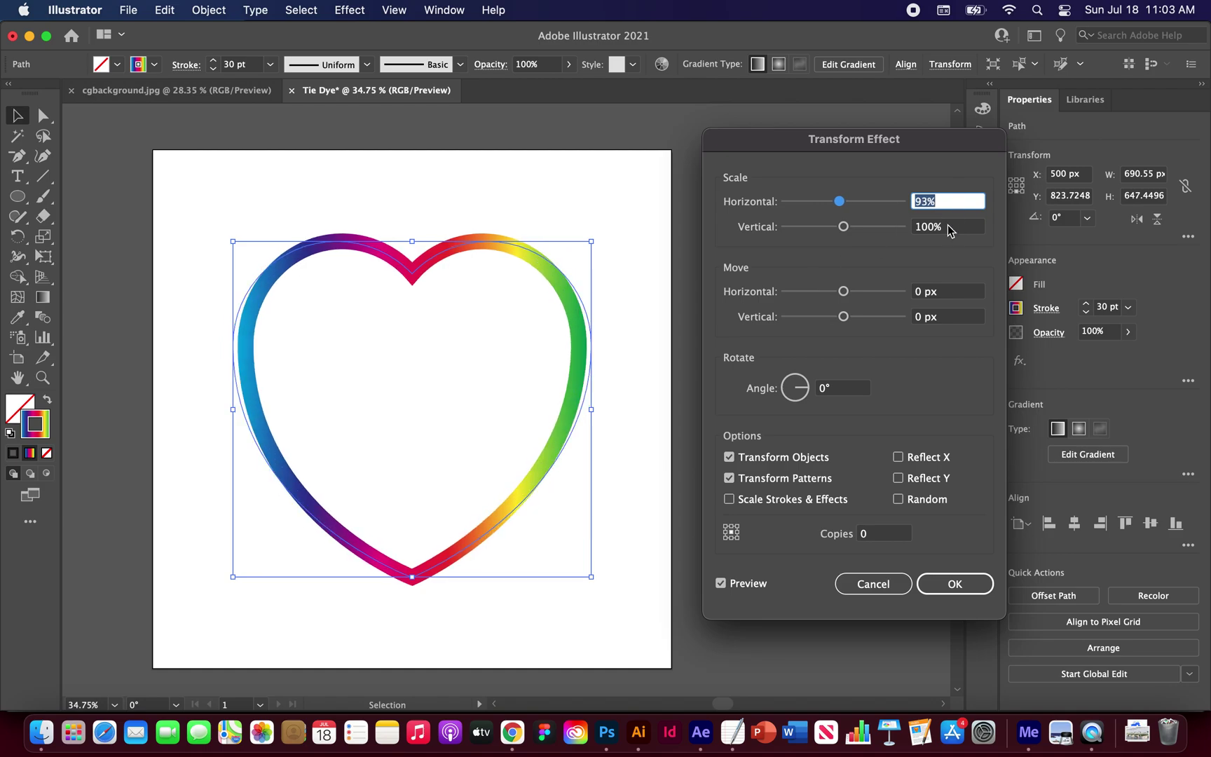
{"action": "left_click", "coordinate": [950, 227]}
{"action": "key", "text": "Down"}
{"action": "key", "text": "Down"}
{"action": "key", "text": "Down"}
{"action": "key", "text": "Down"}
{"action": "key", "text": "Down"}
{"action": "key", "text": "Down"}
{"action": "key", "text": "Down"}
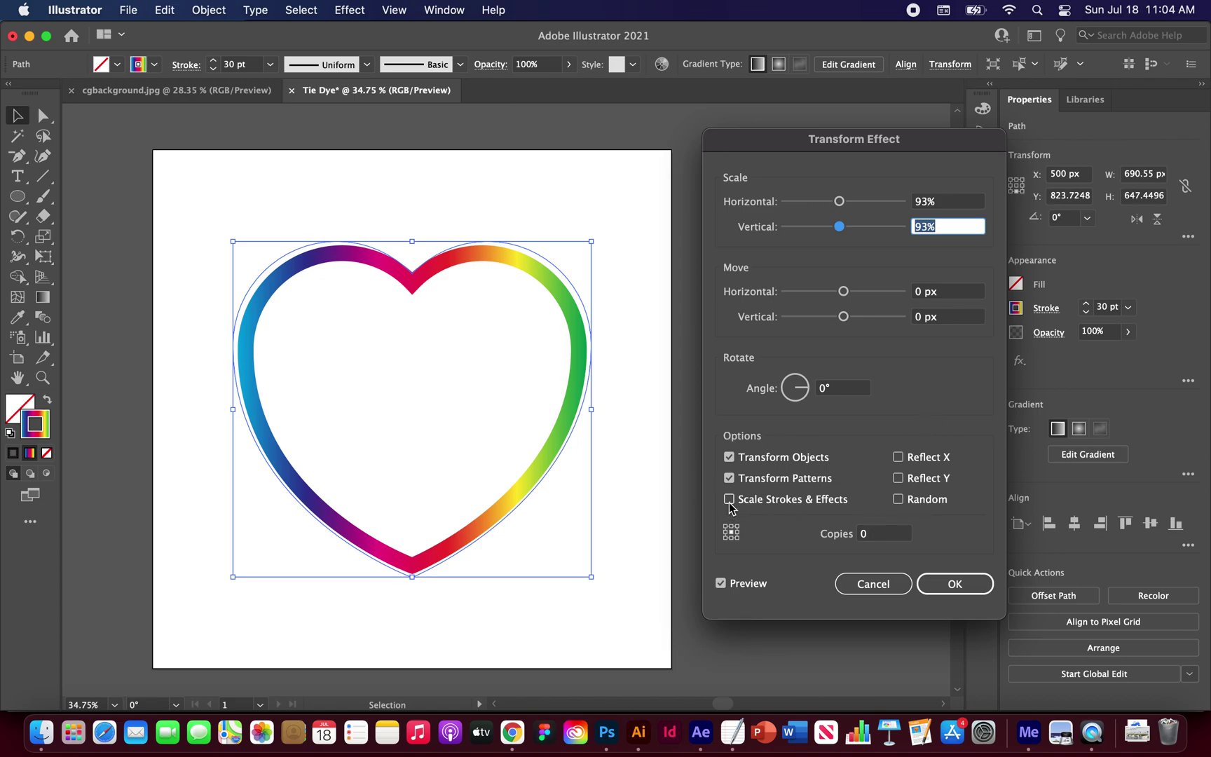
{"action": "left_click", "coordinate": [880, 534]}
{"action": "type", "text": "10"}
{"action": "key", "text": "Up"}
{"action": "key", "text": "Up"}
{"action": "key", "text": "Up"}
{"action": "key", "text": "Up"}
{"action": "key", "text": "Up"}
{"action": "key", "text": "Up"}
{"action": "key", "text": "Up"}
{"action": "key", "text": "Up"}
{"action": "key", "text": "Up"}
{"action": "key", "text": "Up"}
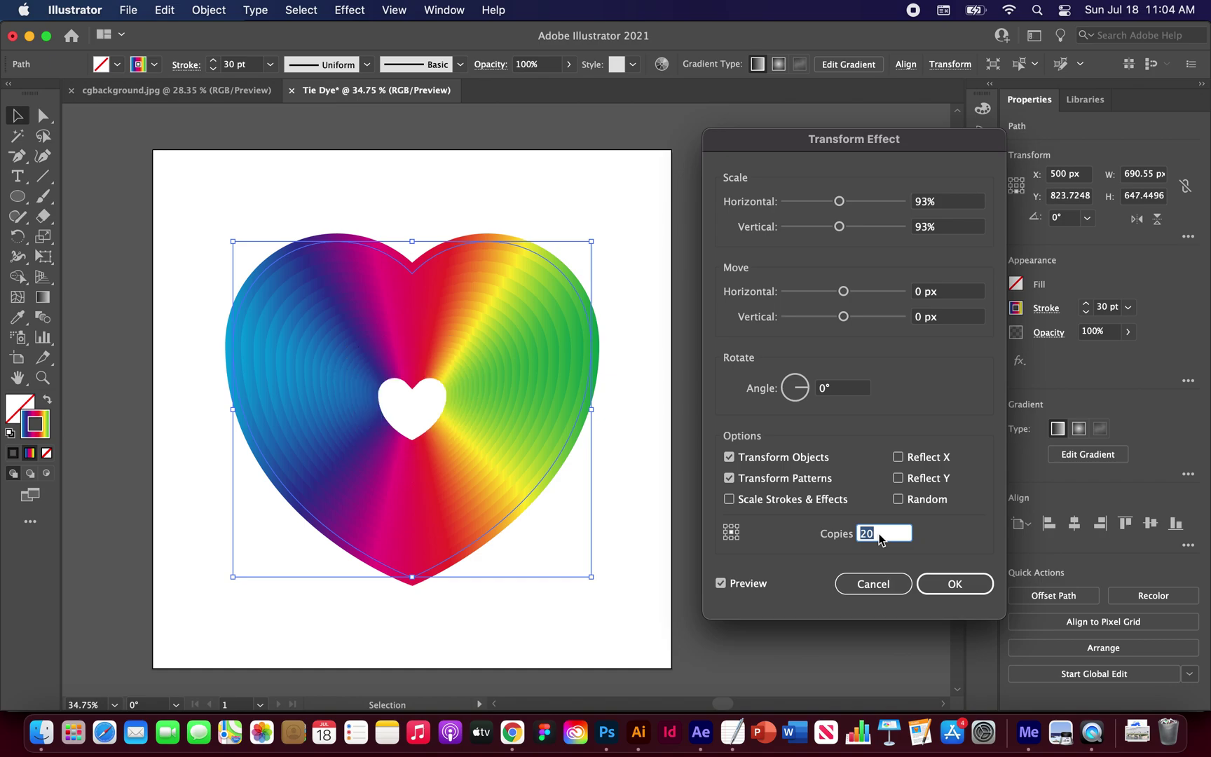
{"action": "key", "text": "shift+Up"}
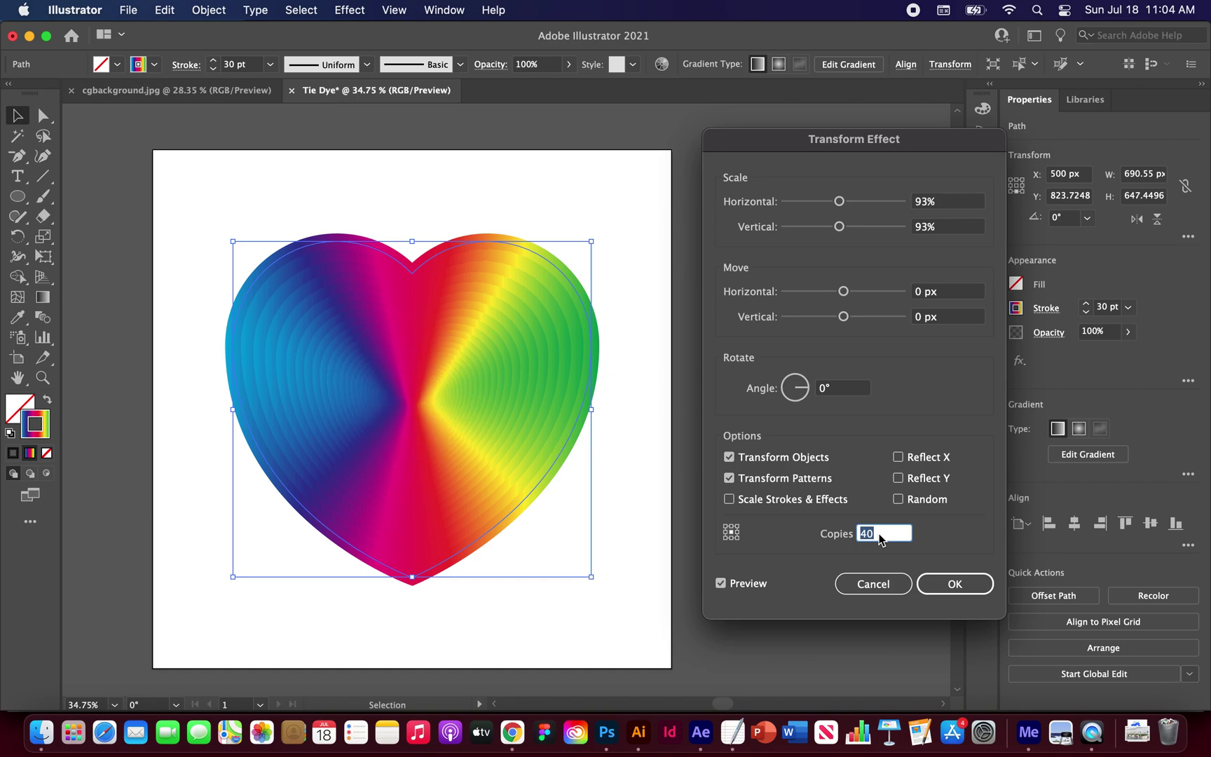
{"action": "key", "text": "shift+Down"}
Step: Lower horizontal and vertical scale to 91% and confirm the Transform effect
{"action": "left_click", "coordinate": [947, 203]}
{"action": "key", "text": "Down"}
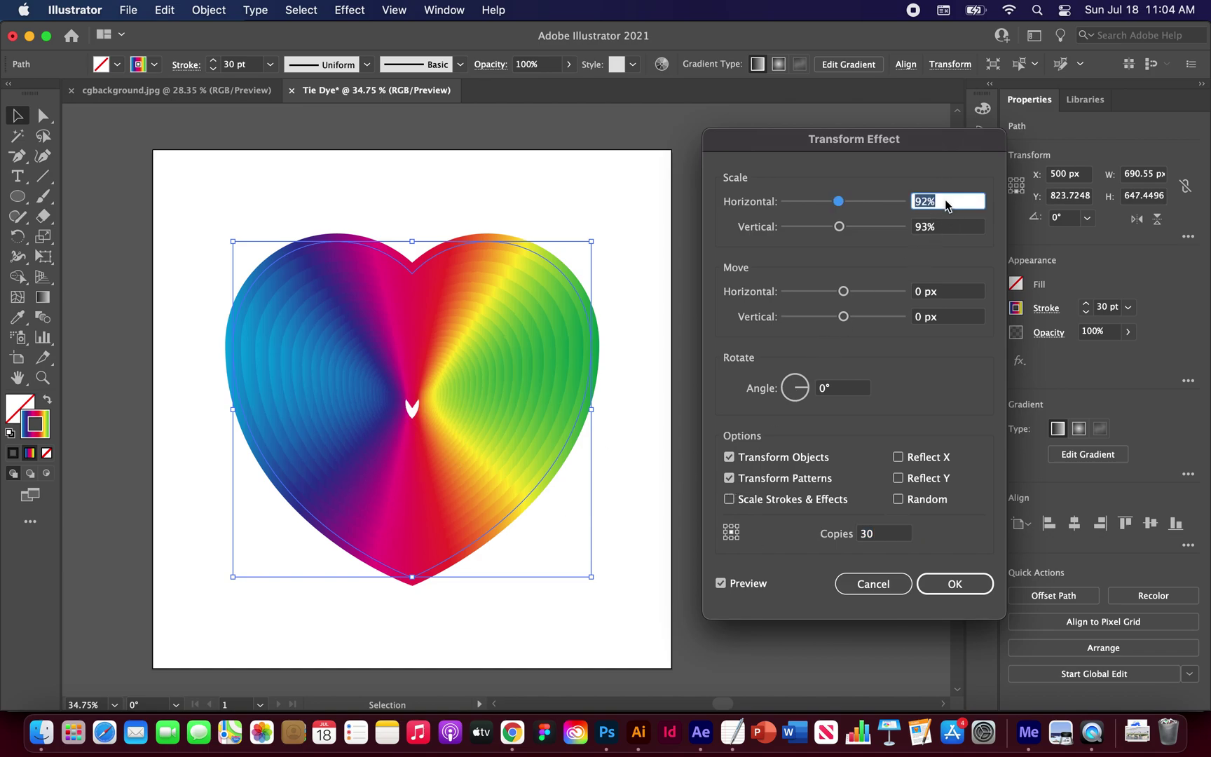
{"action": "left_click", "coordinate": [946, 227]}
{"action": "key", "text": "Down"}
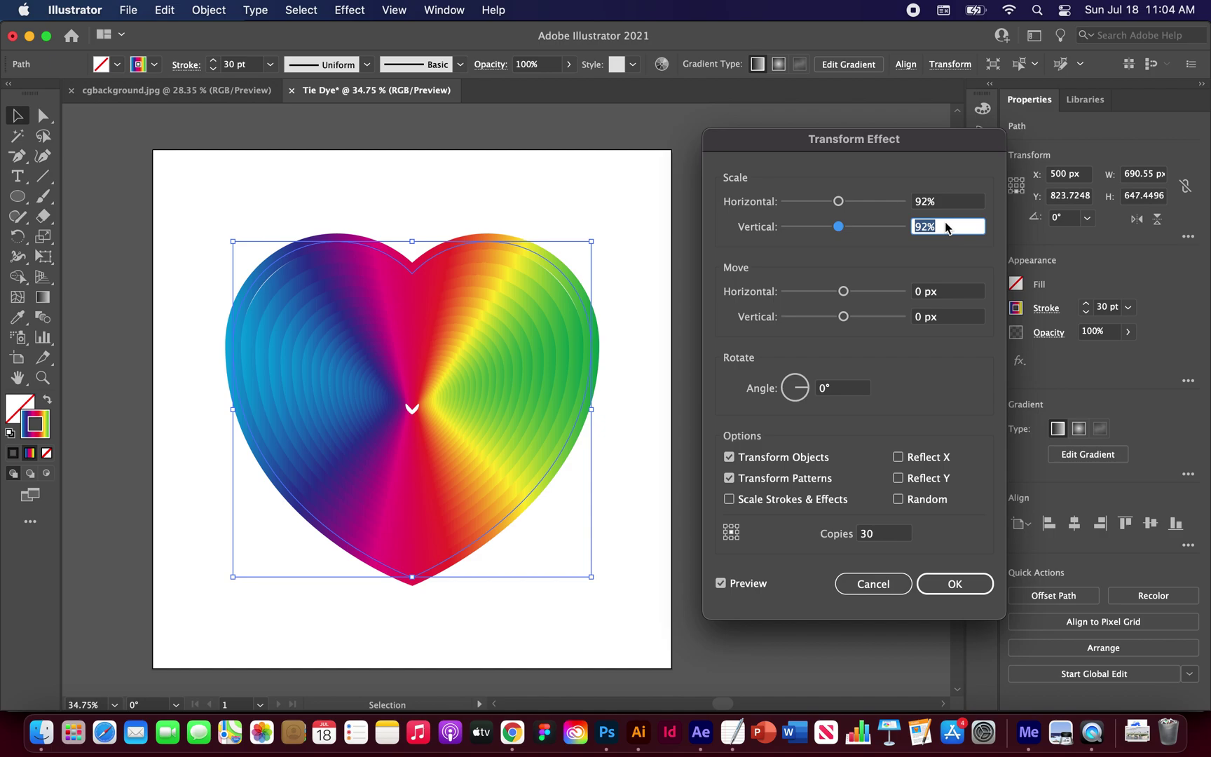
{"action": "left_click", "coordinate": [945, 202]}
{"action": "key", "text": "Down"}
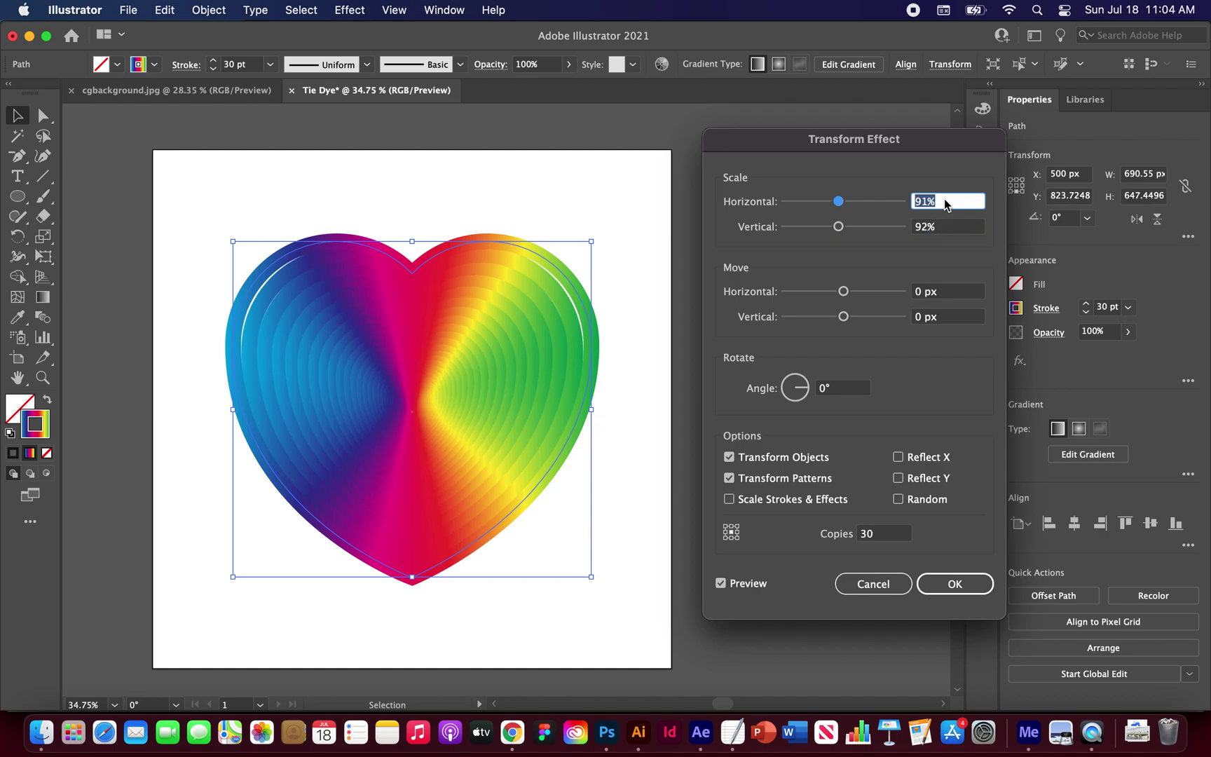
{"action": "left_click", "coordinate": [946, 230]}
{"action": "key", "text": "Down"}
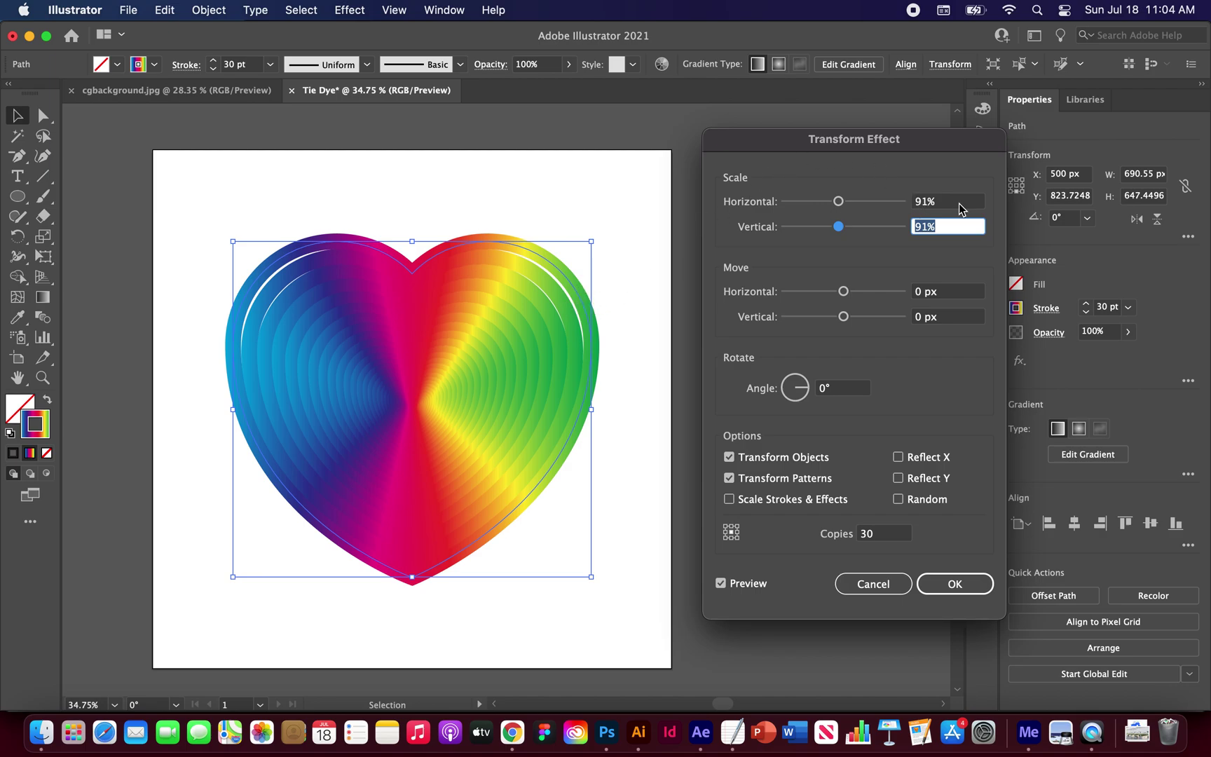
{"action": "left_click", "coordinate": [956, 583]}
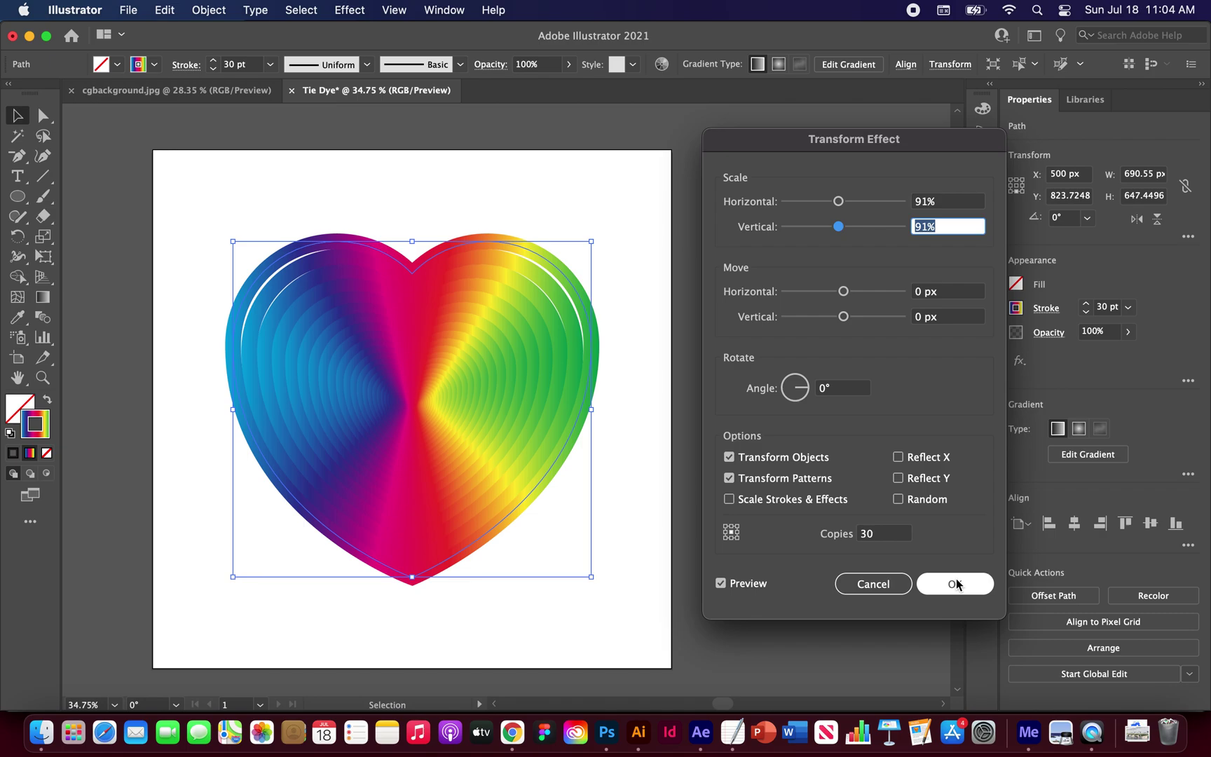
{"action": "left_click", "coordinate": [956, 583]}
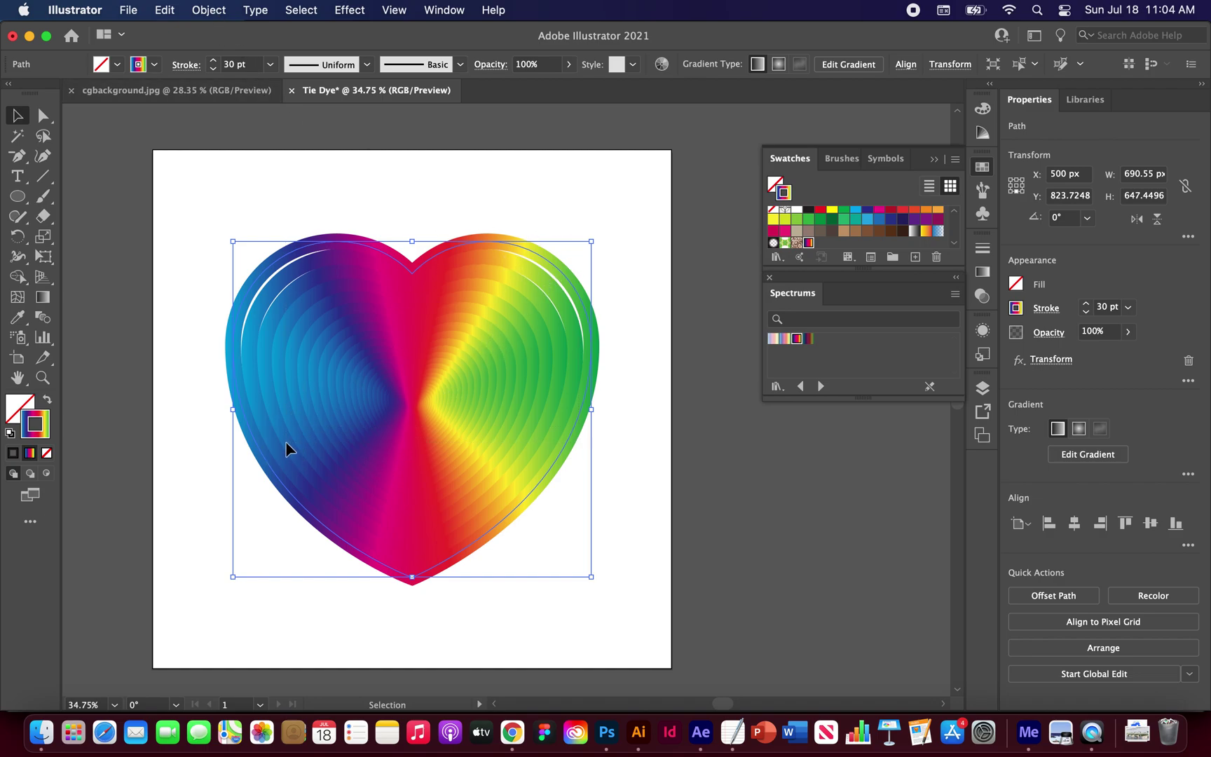
Step: Expand the Transform copies into paths, ungroup them, and select the outer nested heart group
{"action": "left_click", "coordinate": [215, 13]}
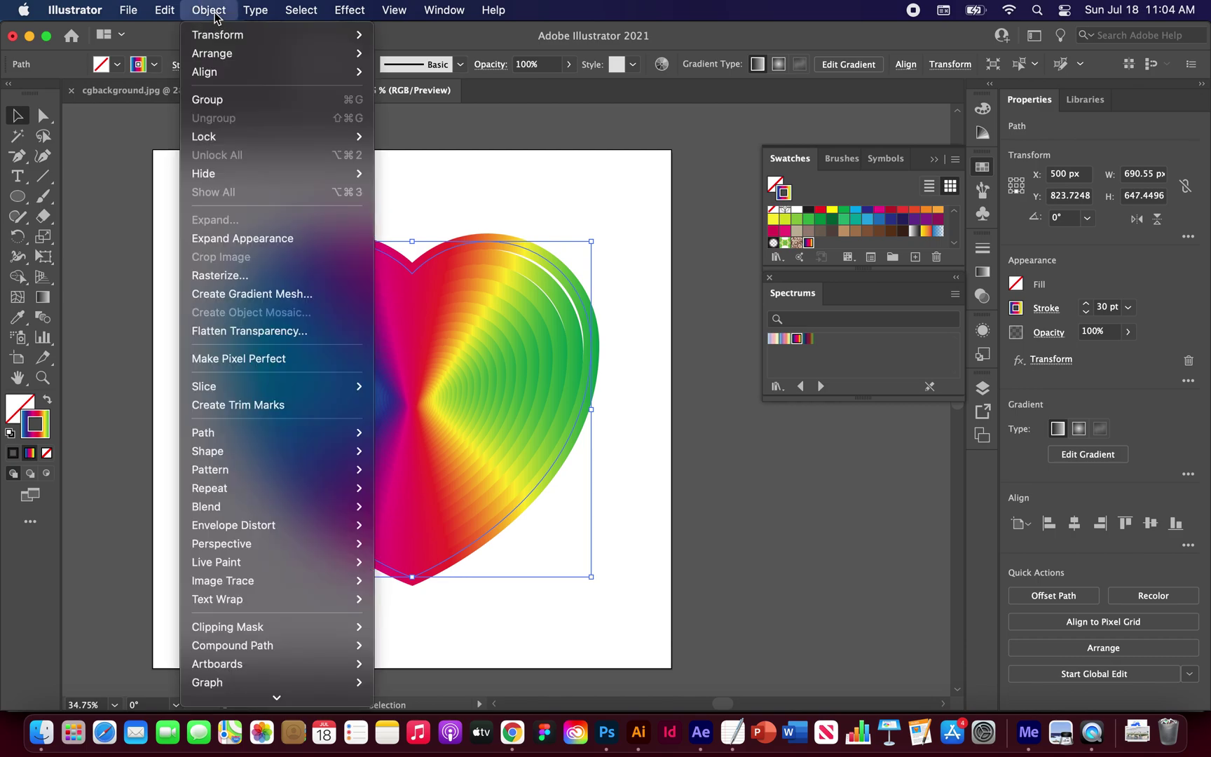
{"action": "left_click", "coordinate": [229, 240]}
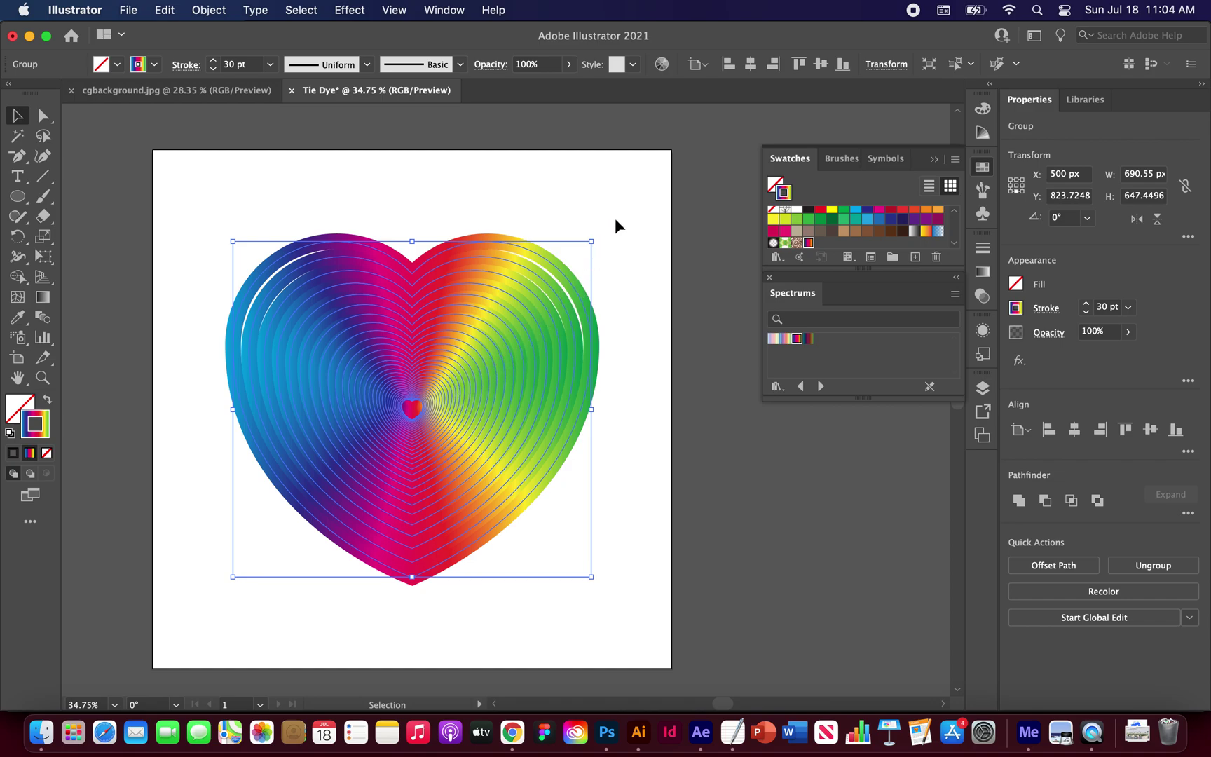
{"action": "left_click", "coordinate": [205, 11]}
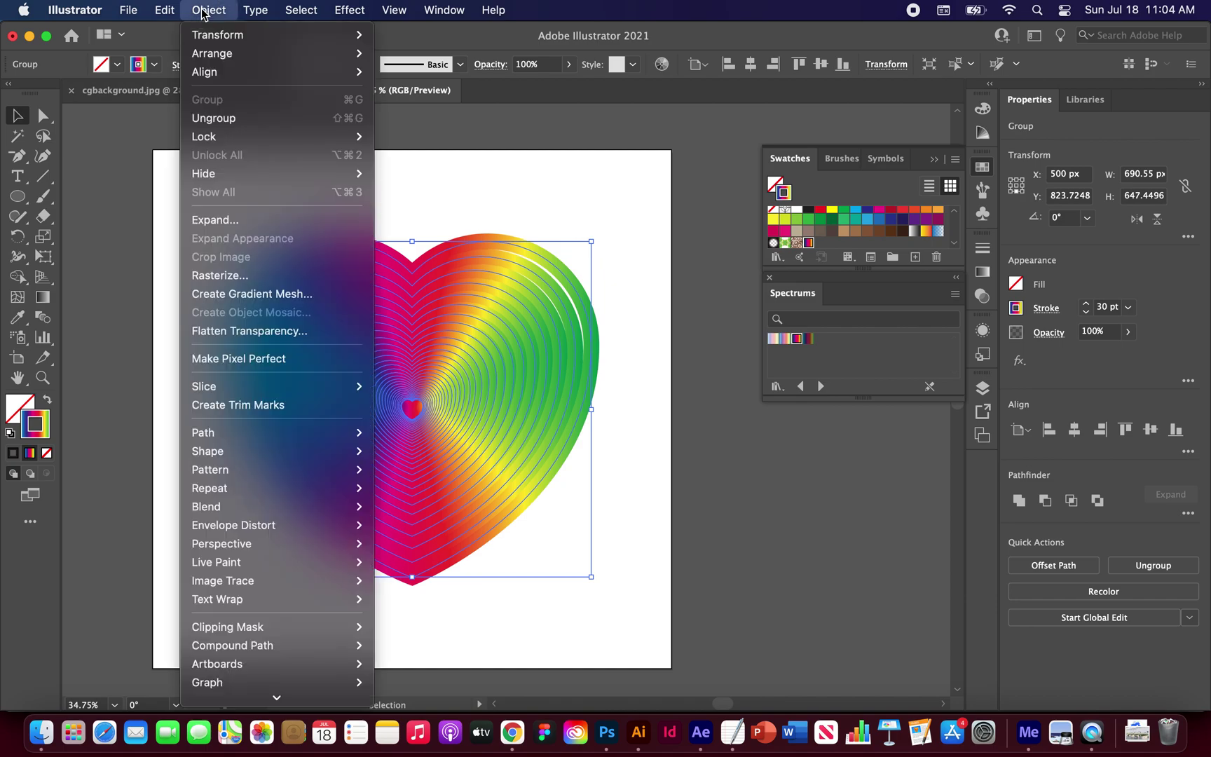
{"action": "left_click", "coordinate": [209, 121]}
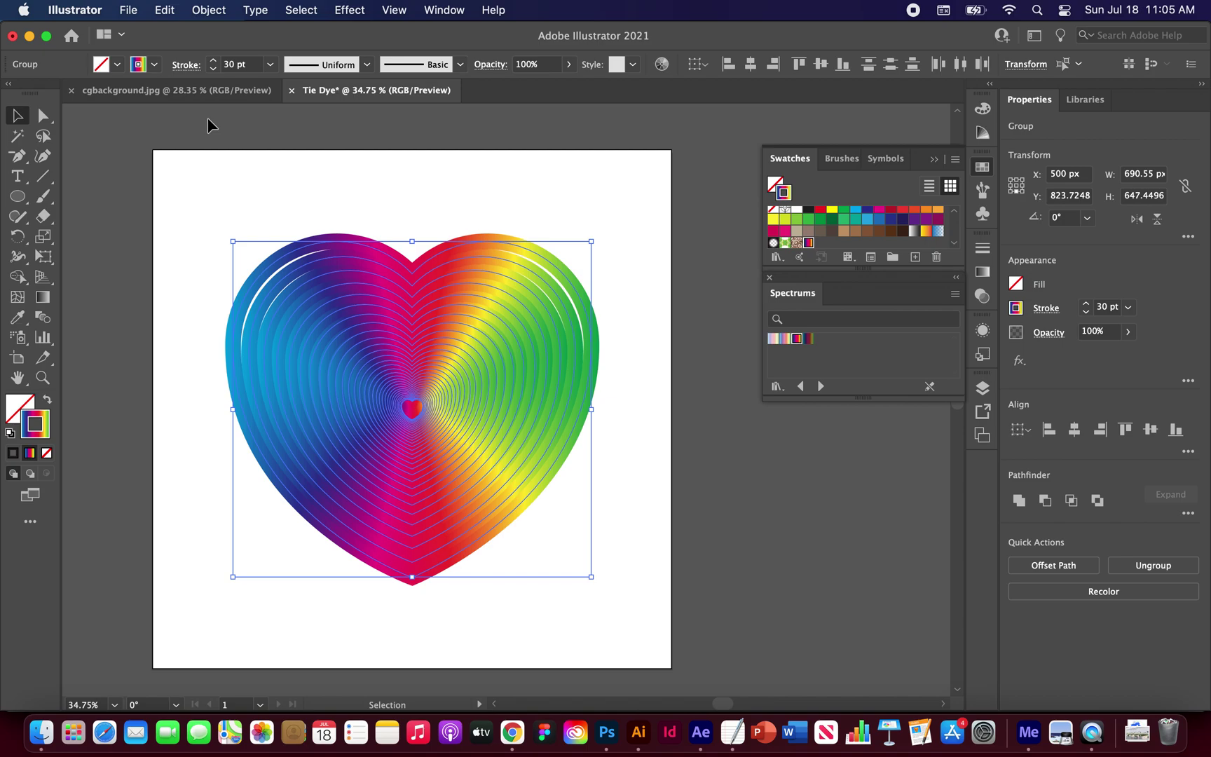
{"action": "left_click", "coordinate": [564, 168]}
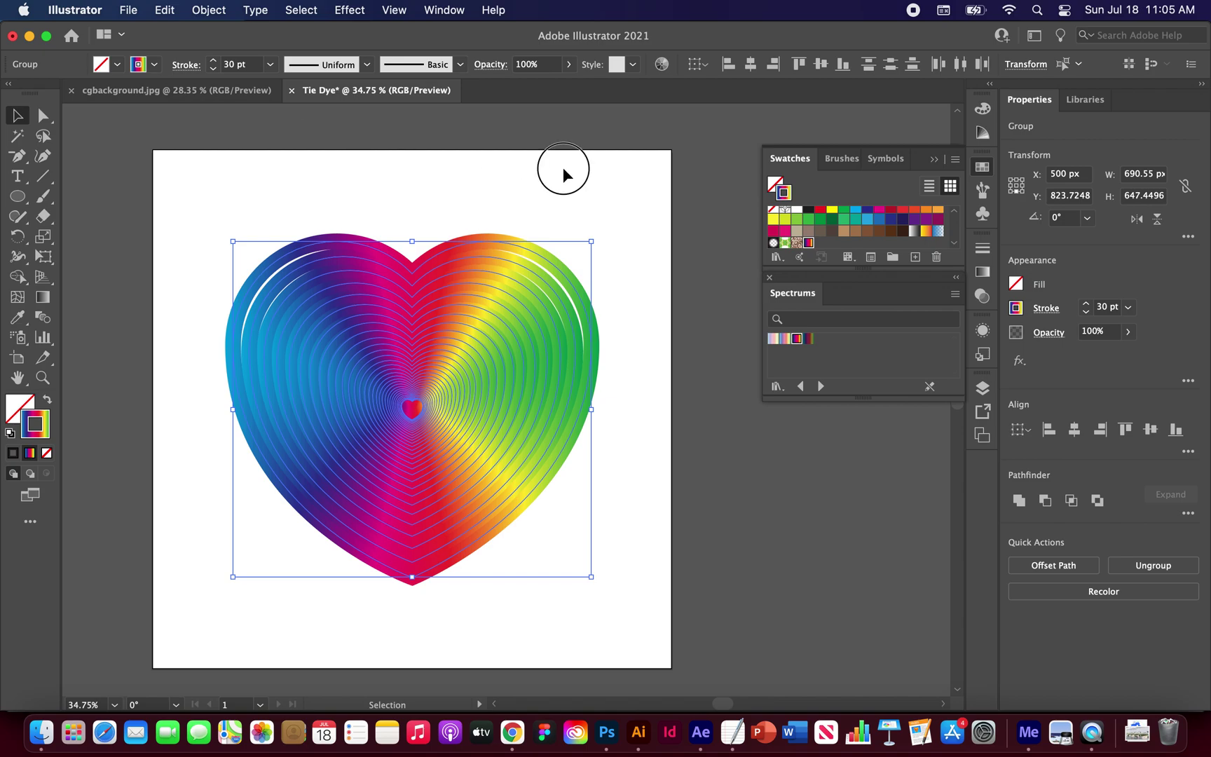
{"action": "left_click", "coordinate": [552, 265]}
{"action": "mouse_move", "coordinate": [549, 279]}
{"action": "left_mouse_down"}
{"action": "mouse_move", "coordinate": [523, 325]}
{"action": "mouse_move", "coordinate": [553, 286]}
{"action": "left_mouse_up"}
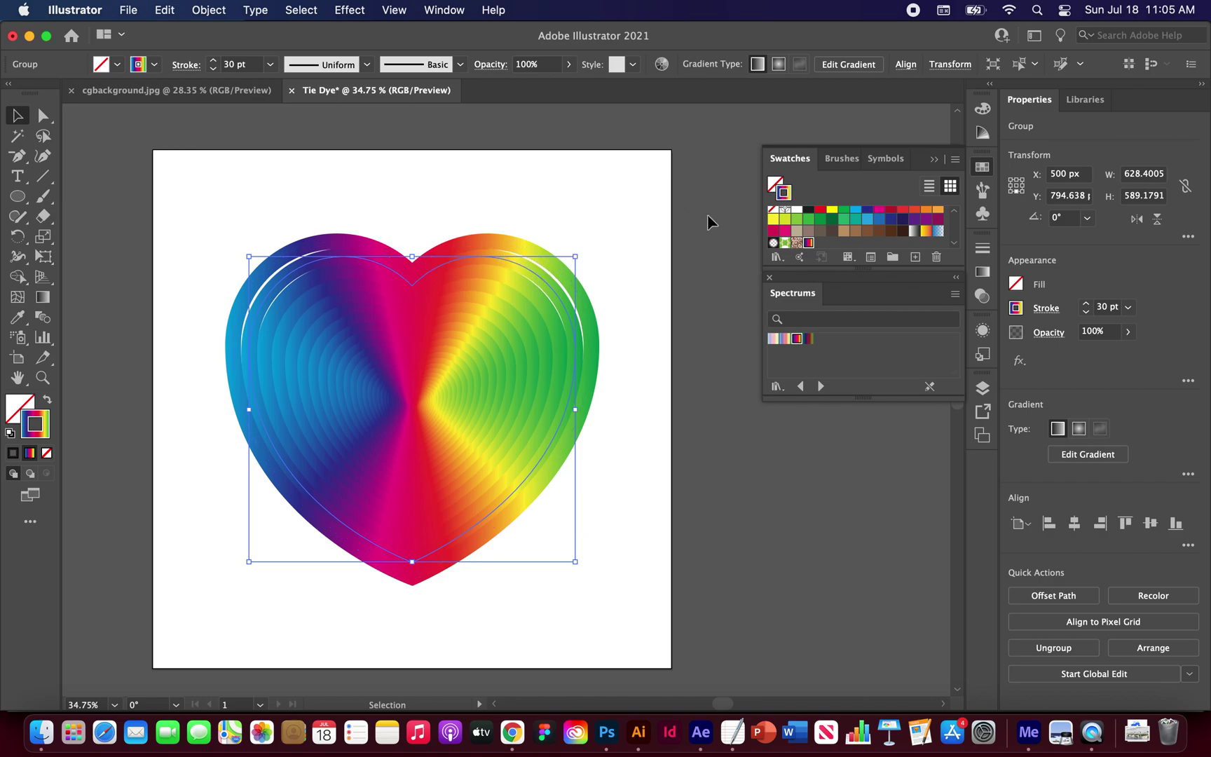
Step: Set the first two nested hearts' gradient angles to 20° and 40° in the Gradient panel
{"action": "left_click", "coordinate": [982, 278]}
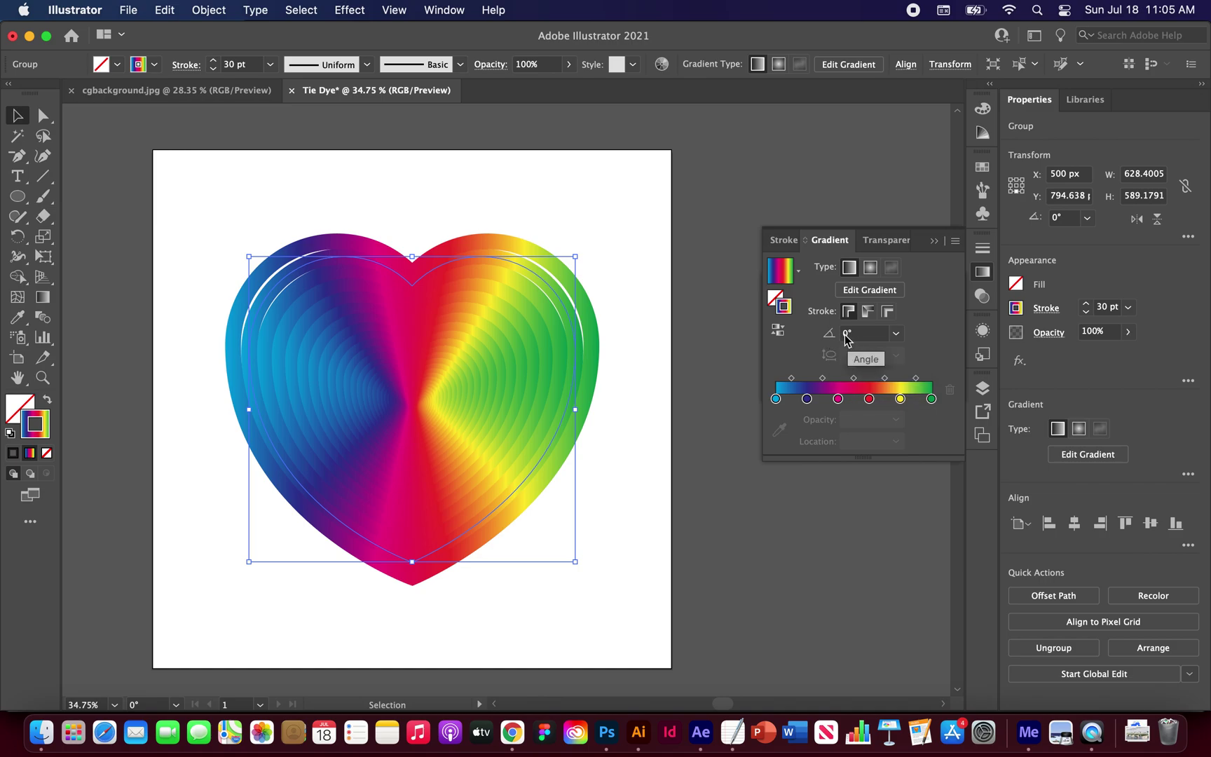
{"action": "left_click", "coordinate": [846, 336]}
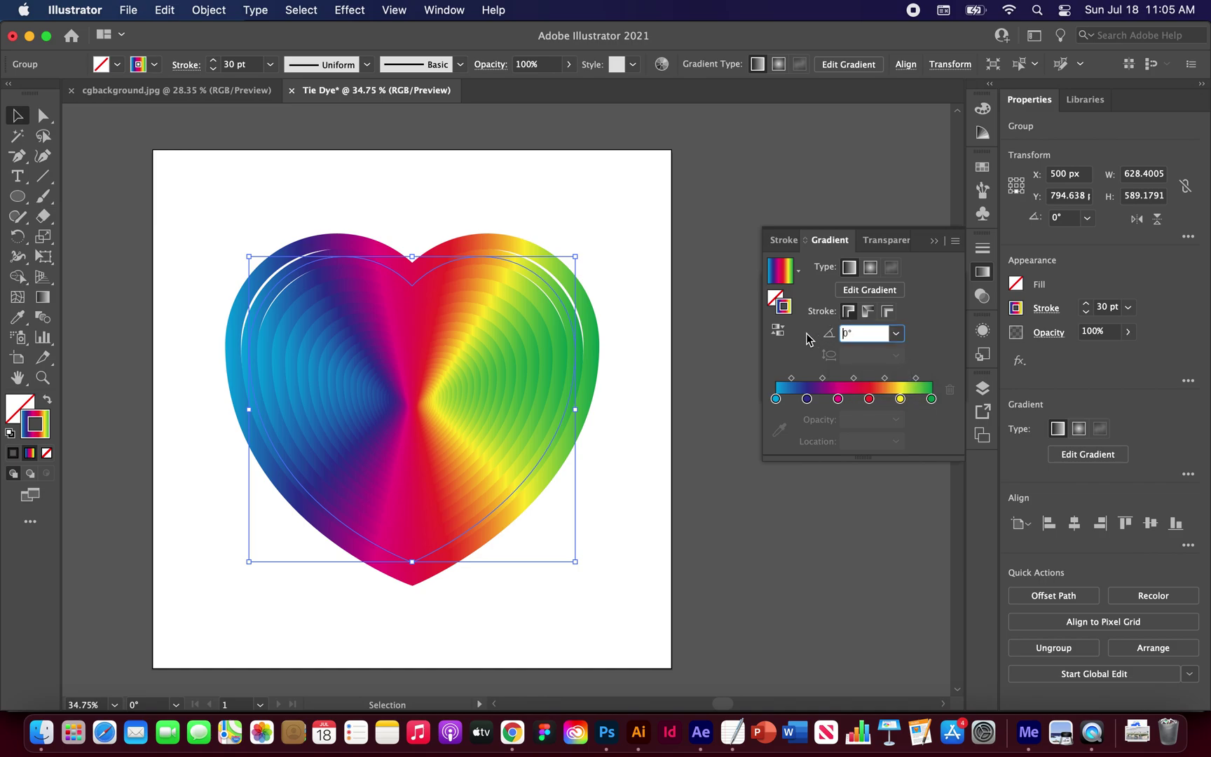
{"action": "type", "text": "2"}
{"action": "key", "text": "Return"}
{"action": "left_click", "coordinate": [537, 294]}
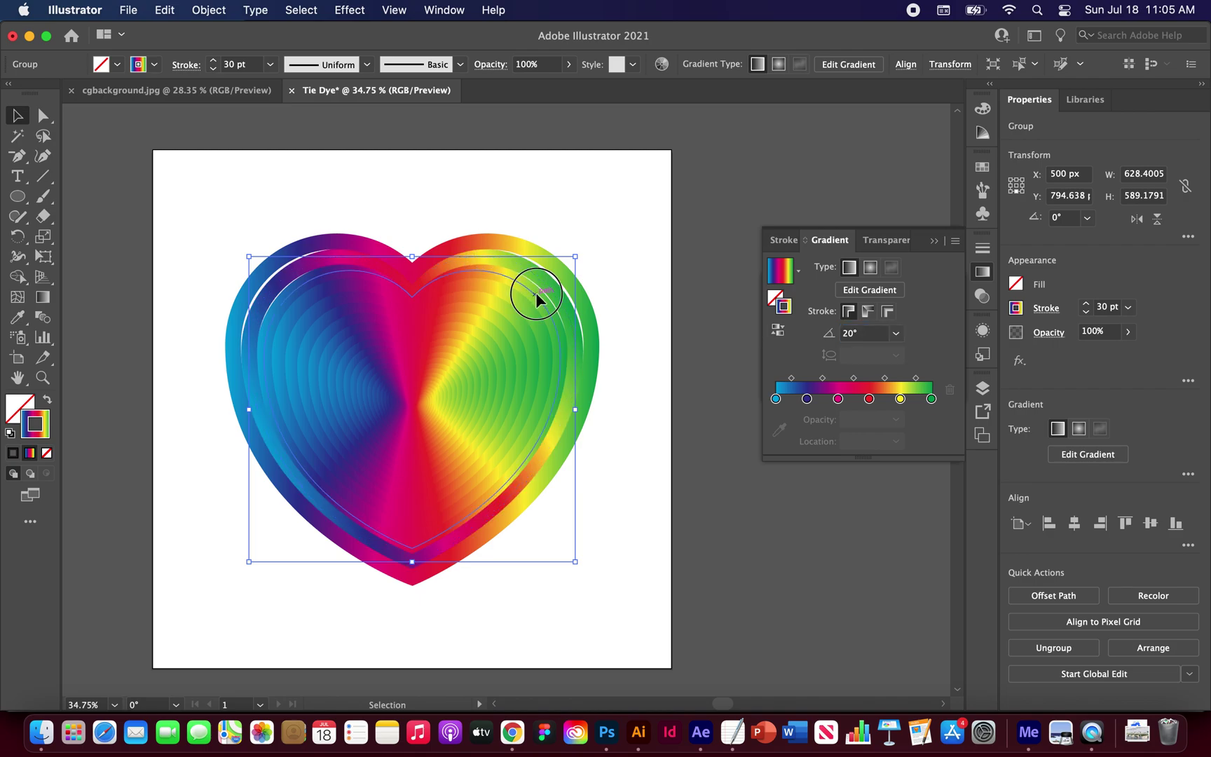
{"action": "left_click", "coordinate": [843, 335]}
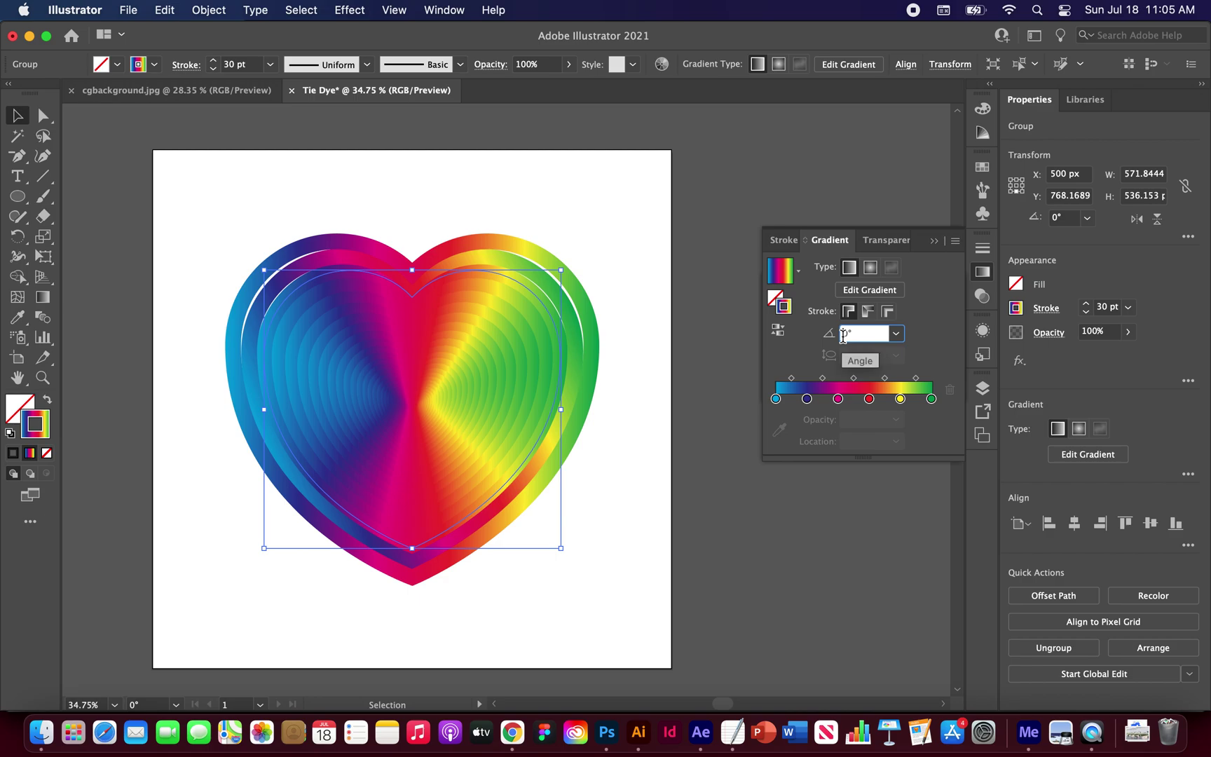
{"action": "type", "text": "40"}
{"action": "key", "text": "Return"}
Step: Set the next three smaller hearts' gradient angles to 60°, 80° and 100°
{"action": "left_click", "coordinate": [526, 307]}
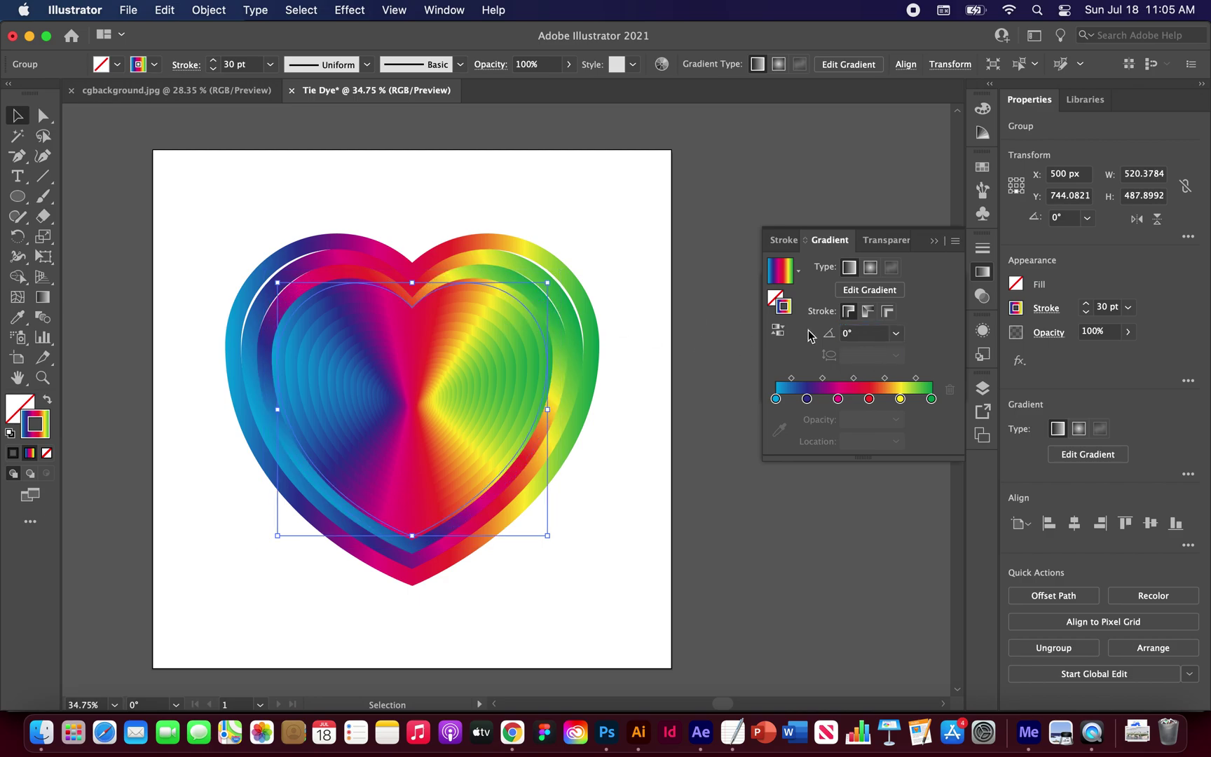
{"action": "left_click", "coordinate": [848, 334]}
{"action": "key", "text": "BackSpace"}
{"action": "type", "text": "6"}
{"action": "key", "text": "Return"}
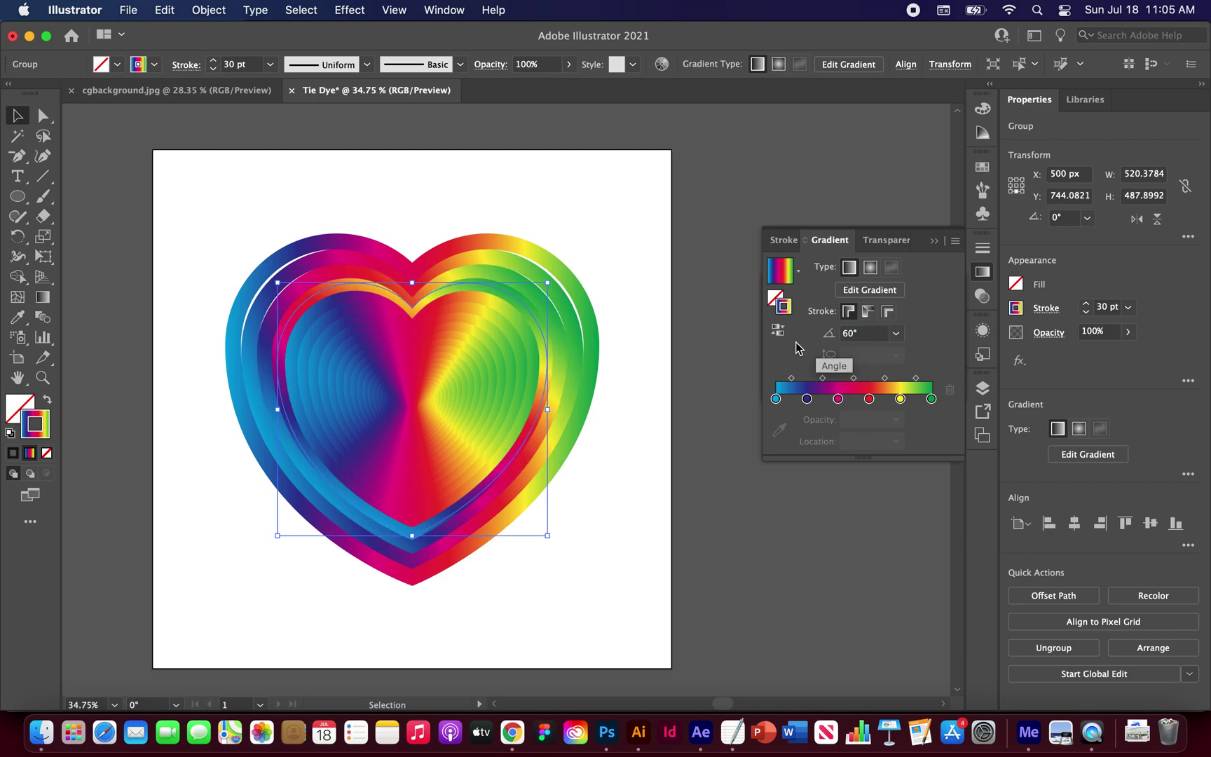
{"action": "left_click", "coordinate": [521, 328]}
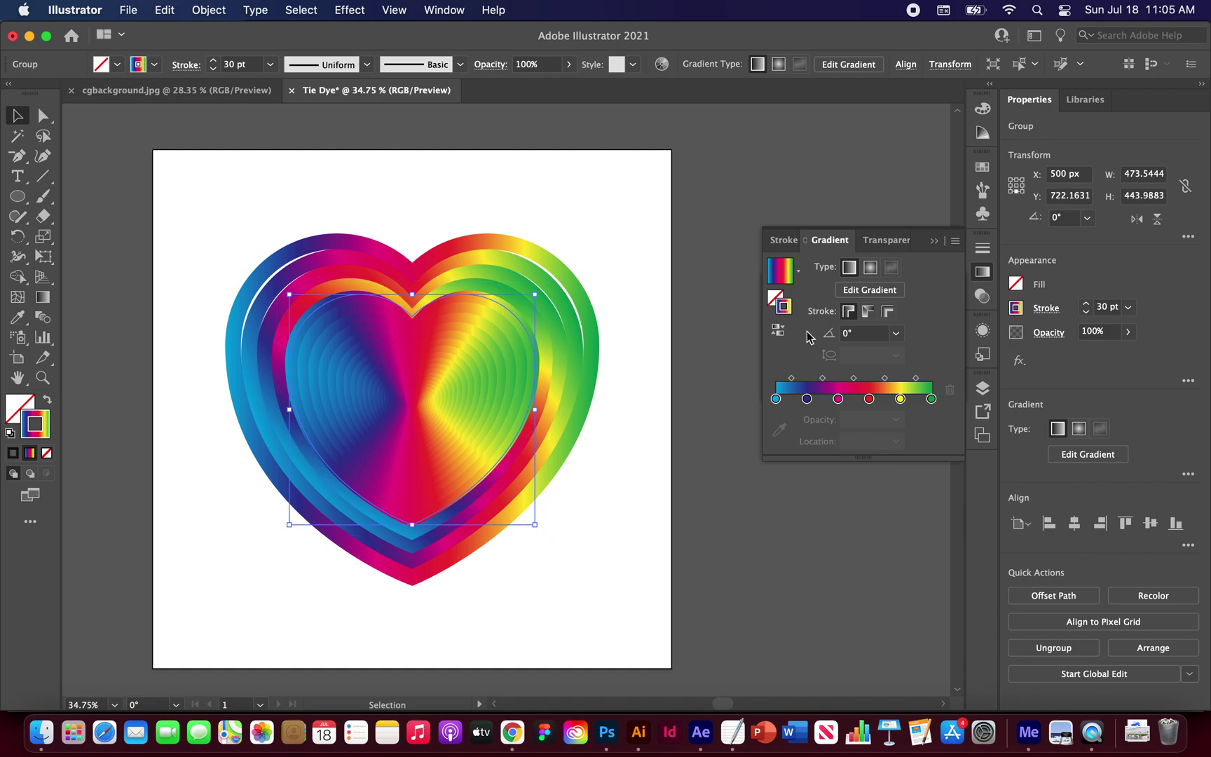
{"action": "left_click", "coordinate": [845, 334]}
{"action": "type", "text": "8"}
{"action": "key", "text": "Return"}
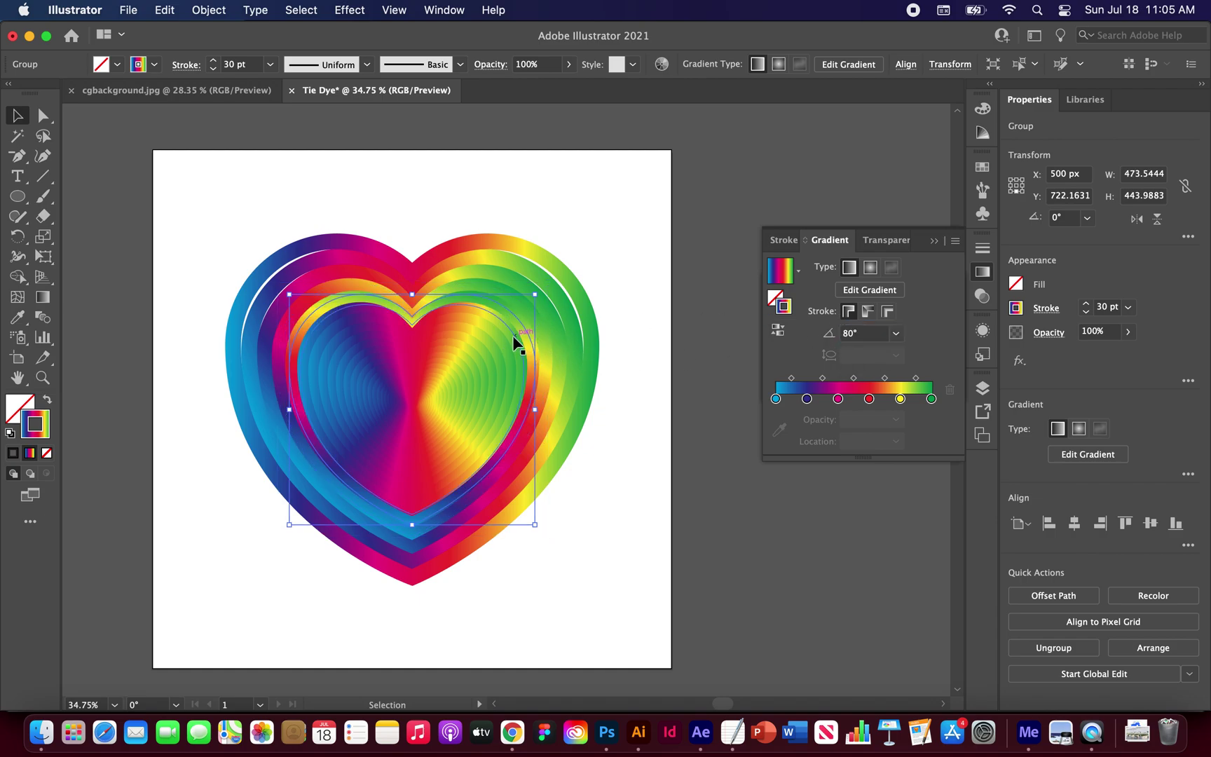
{"action": "left_click", "coordinate": [515, 342]}
{"action": "left_click", "coordinate": [843, 334]}
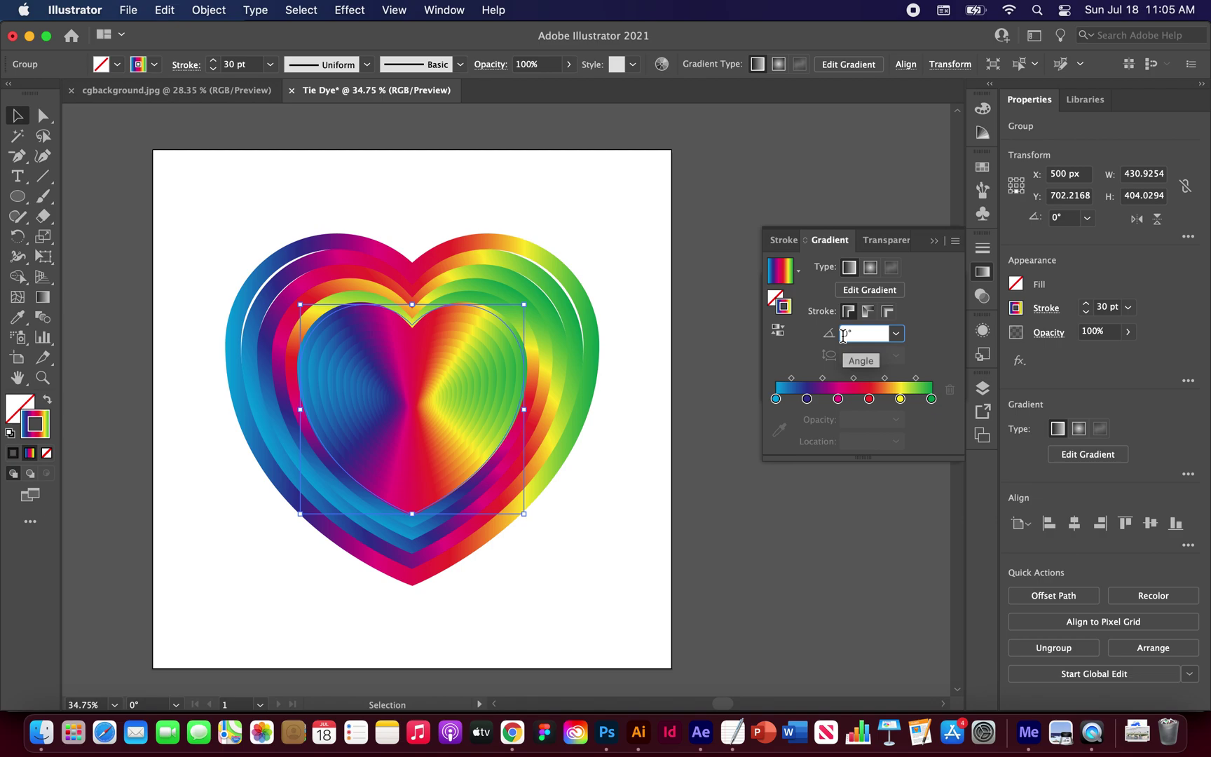
{"action": "key", "text": "Return"}
{"action": "scroll", "coordinate": [491, 341], "scroll_direction": "up", "scroll_amount": 5}
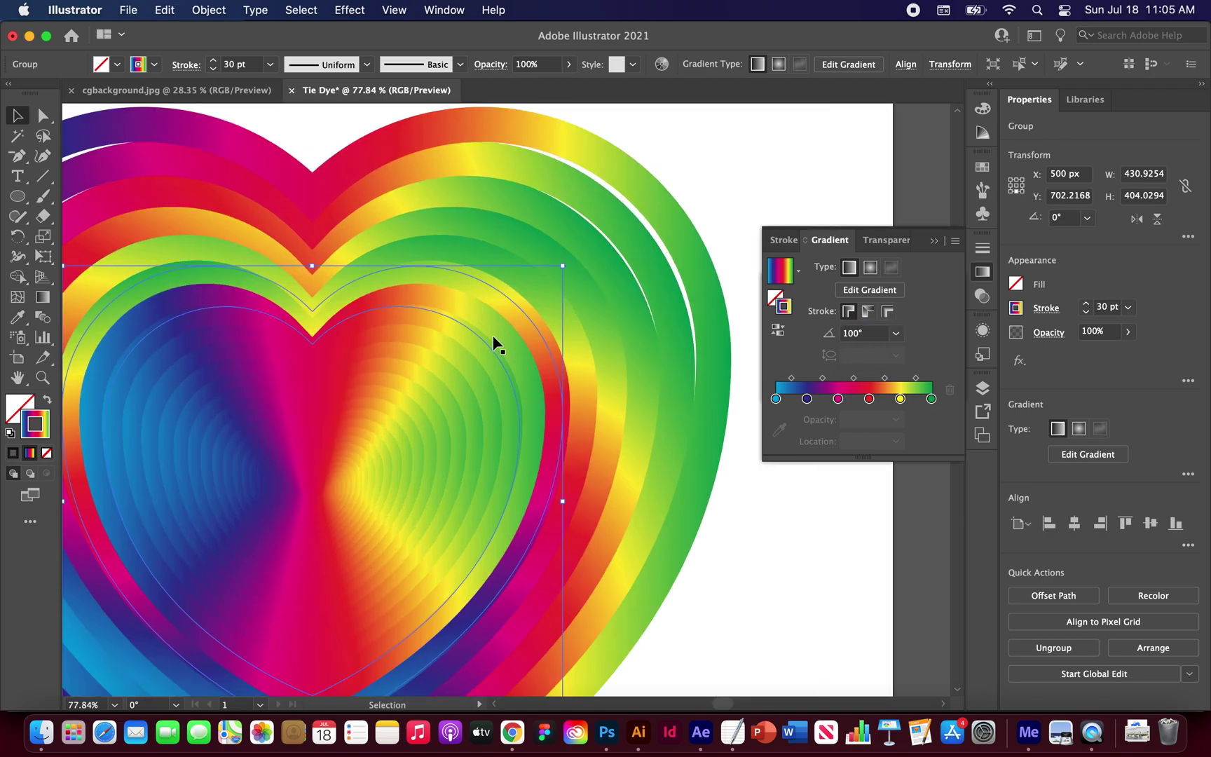
Step: Rotate the next four smaller hearts' gradients to 120°, 140°, 160° and 180°
{"action": "left_click", "coordinate": [507, 337]}
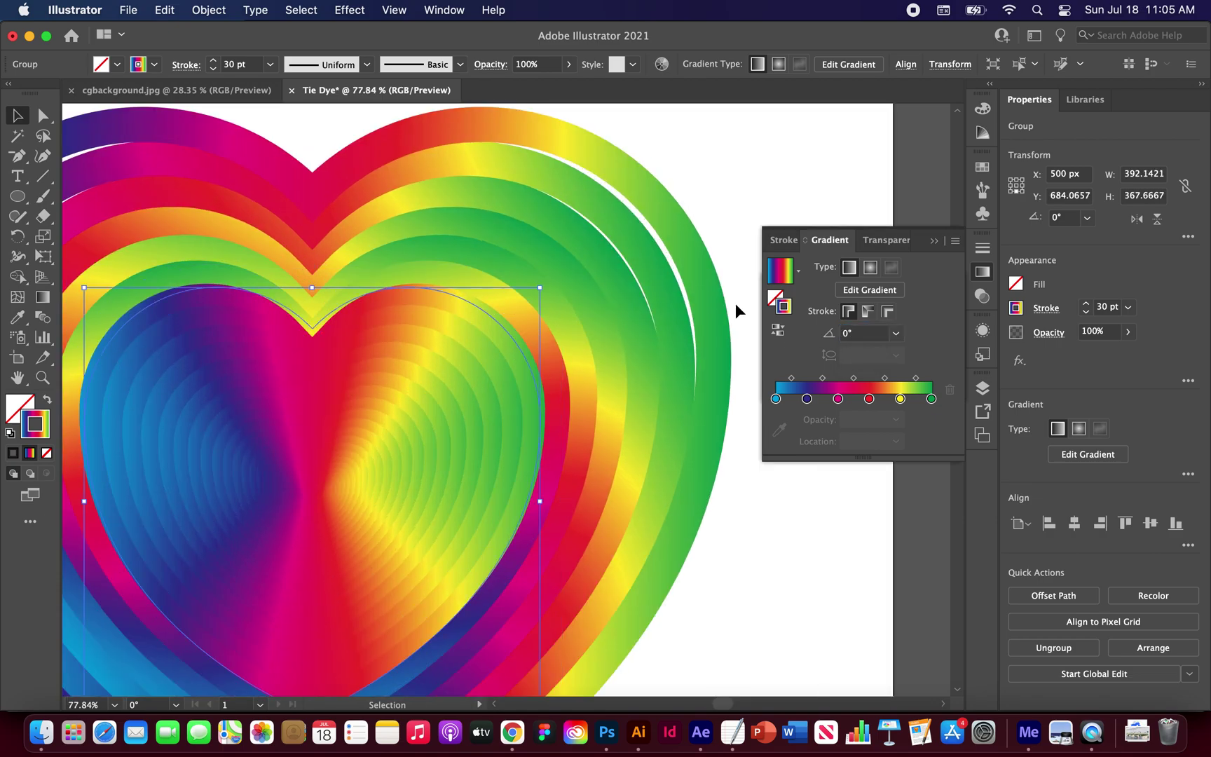
{"action": "left_click", "coordinate": [843, 334]}
{"action": "type", "text": "120"}
{"action": "key", "text": "Return"}
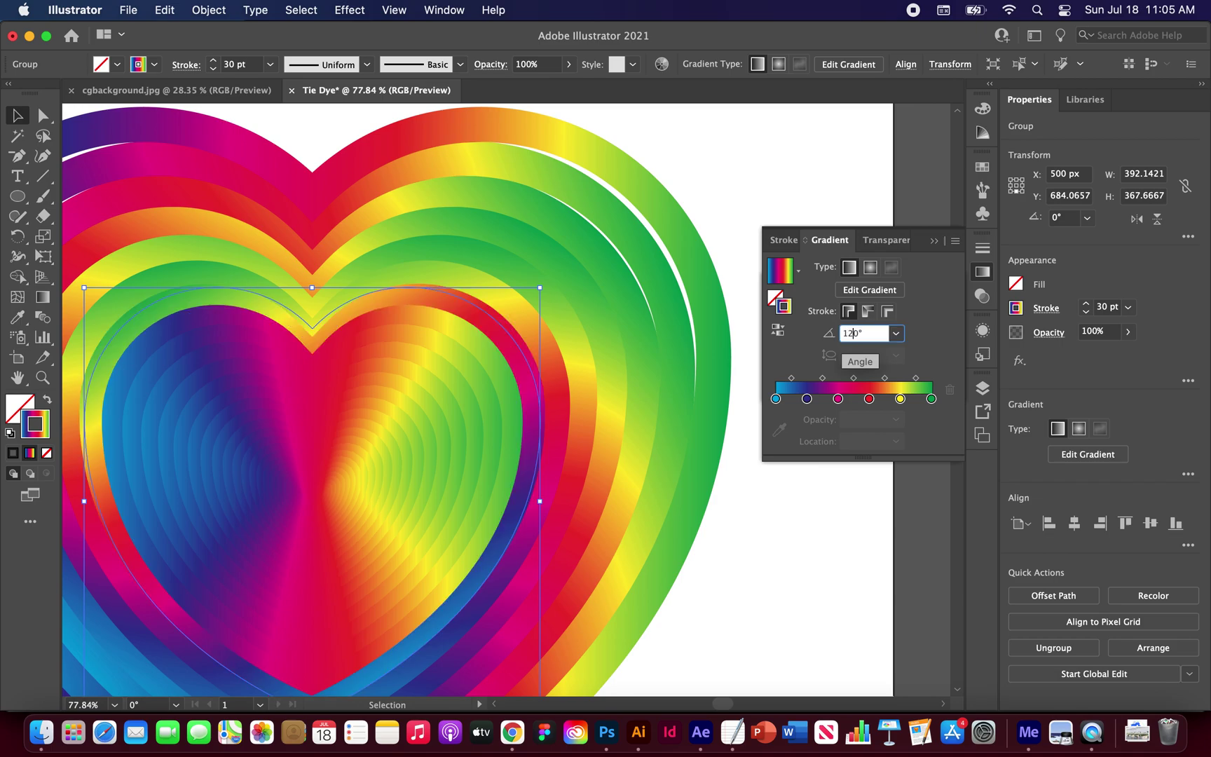
{"action": "left_click", "coordinate": [500, 363]}
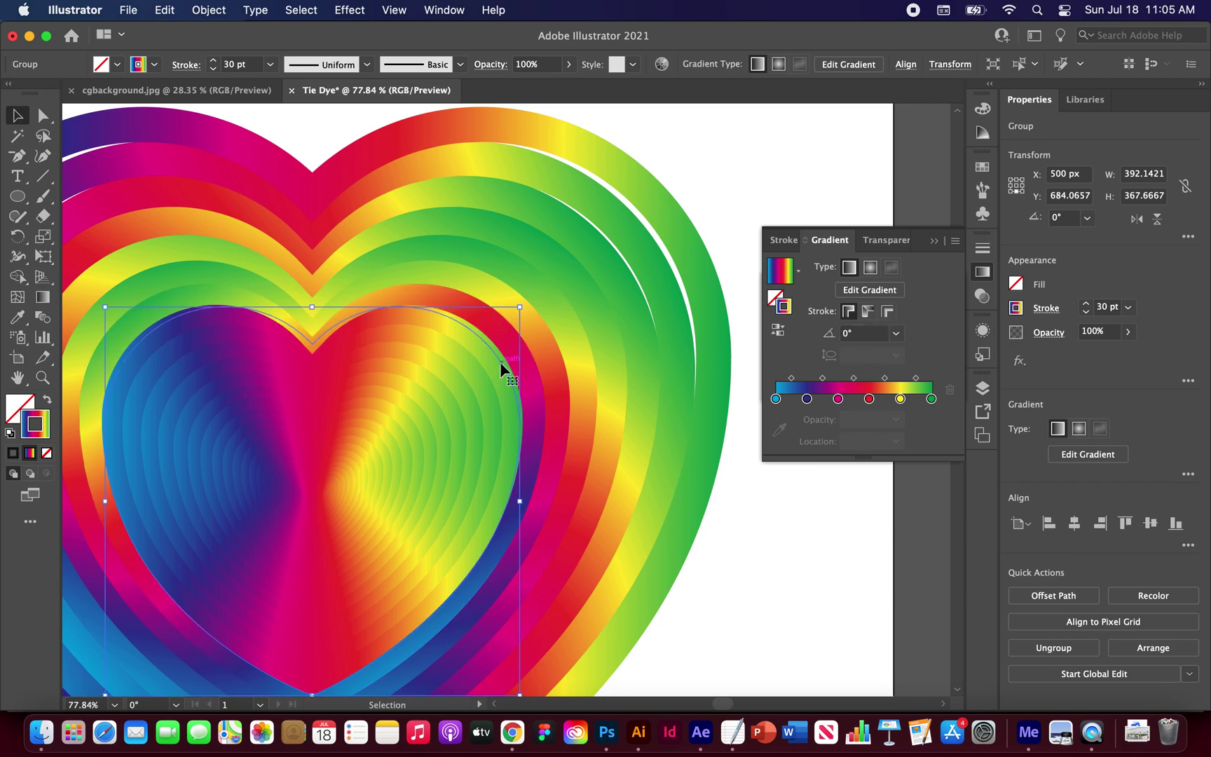
{"action": "left_click", "coordinate": [844, 334]}
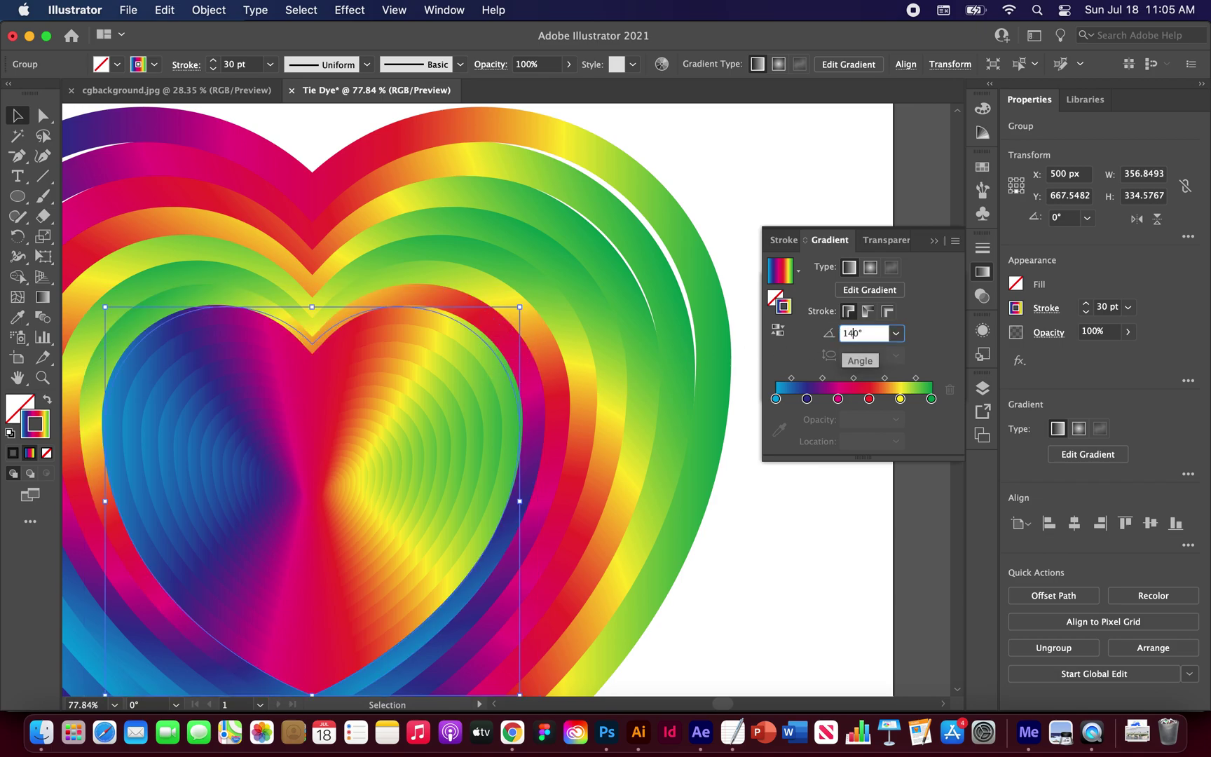
{"action": "key", "text": "Return"}
{"action": "left_click", "coordinate": [471, 363]}
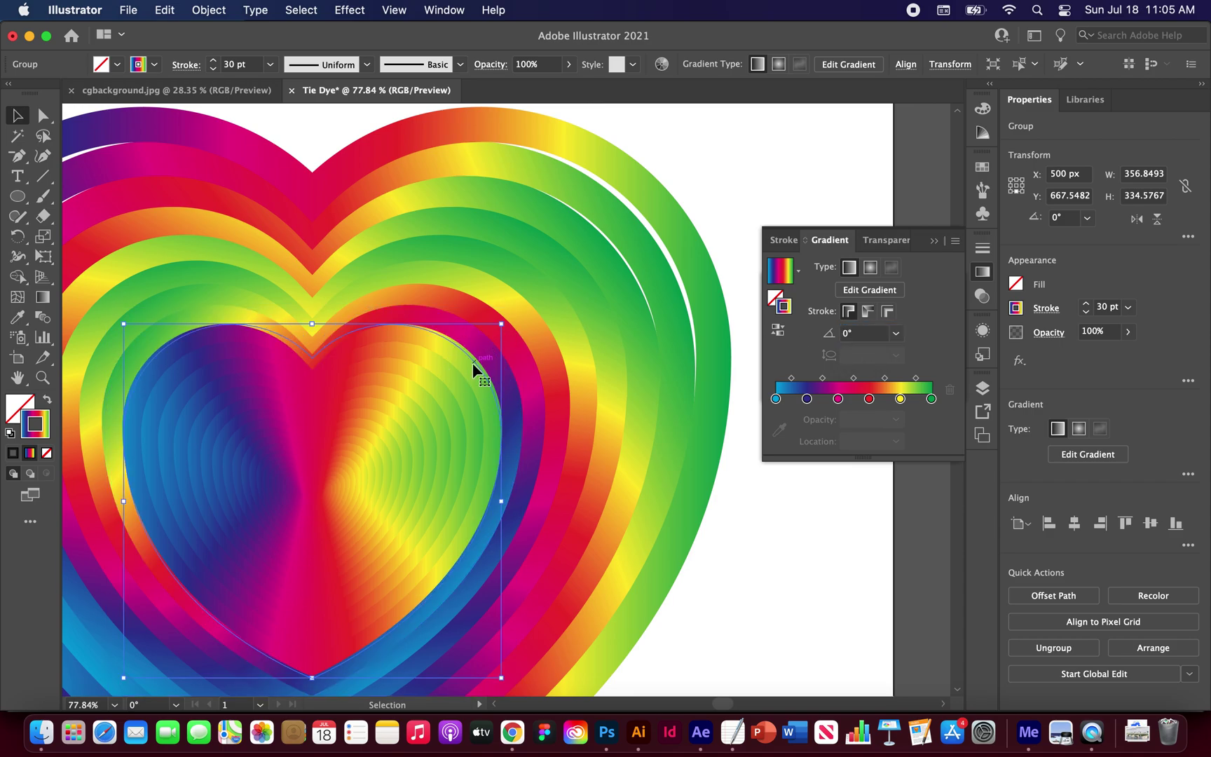
{"action": "left_click", "coordinate": [846, 335]}
{"action": "type", "text": "1"}
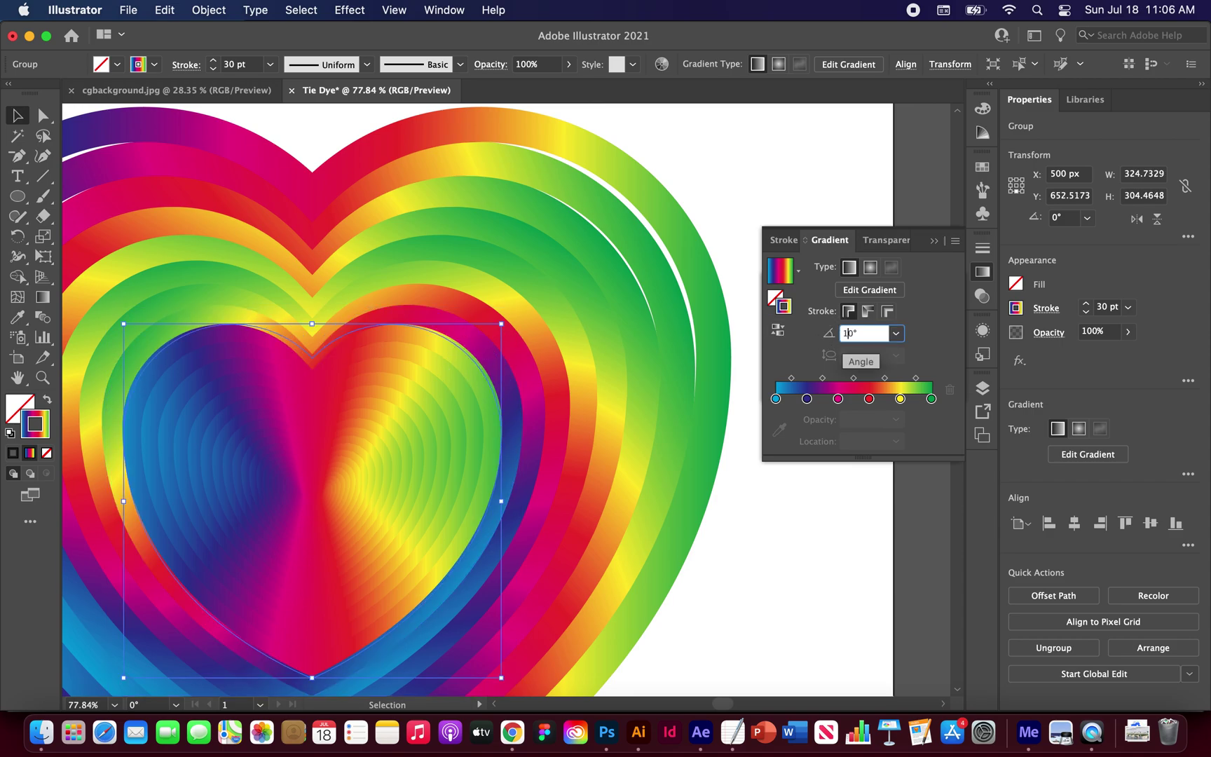
{"action": "type", "text": "6"}
{"action": "key", "text": "Return"}
{"action": "left_click", "coordinate": [473, 368]}
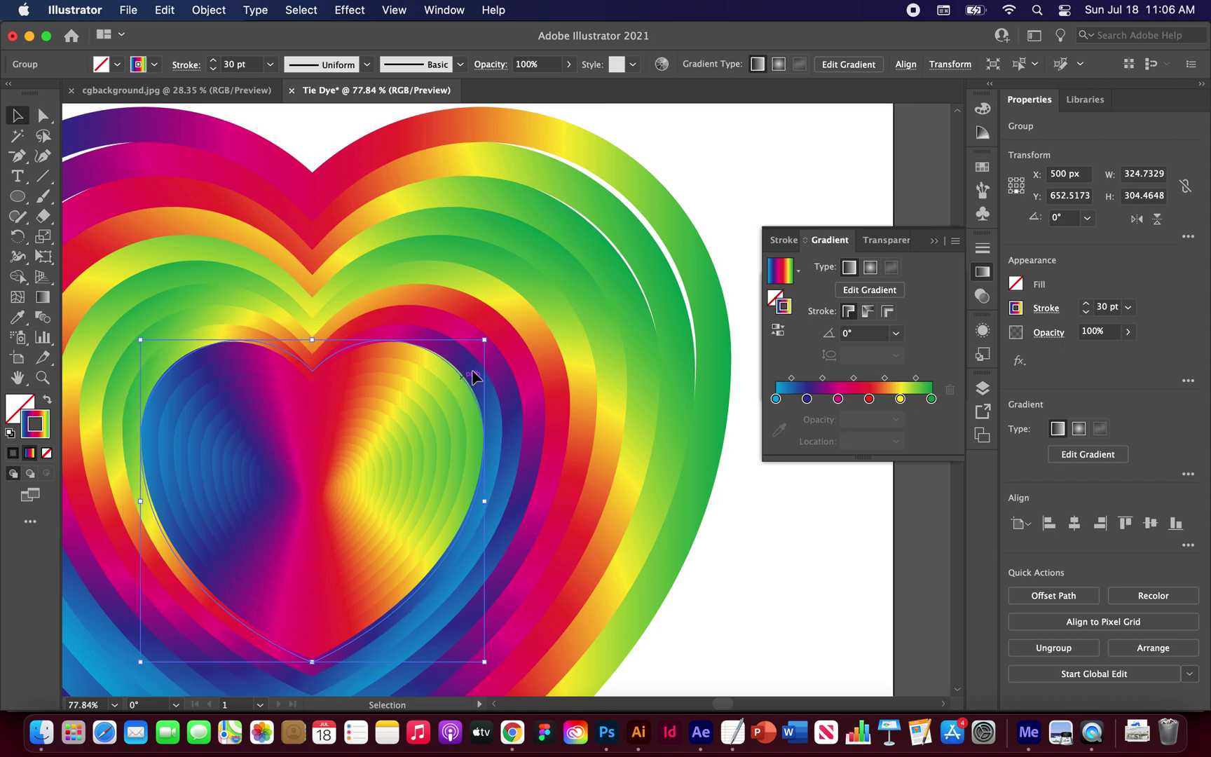
{"action": "left_click", "coordinate": [846, 335]}
{"action": "type", "text": "18"}
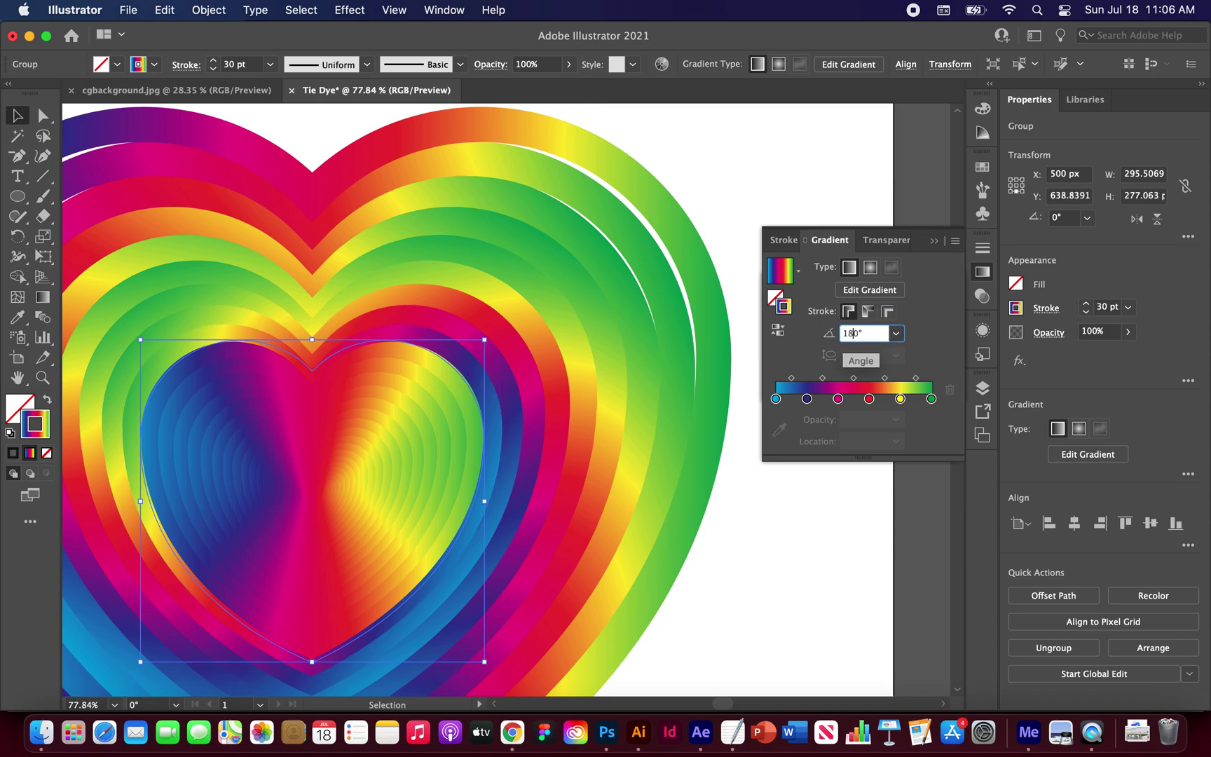
{"action": "key", "text": "Return"}
Step: Set the following three hearts' gradient angles to −160°, −140° and −120°
{"action": "left_click", "coordinate": [445, 388]}
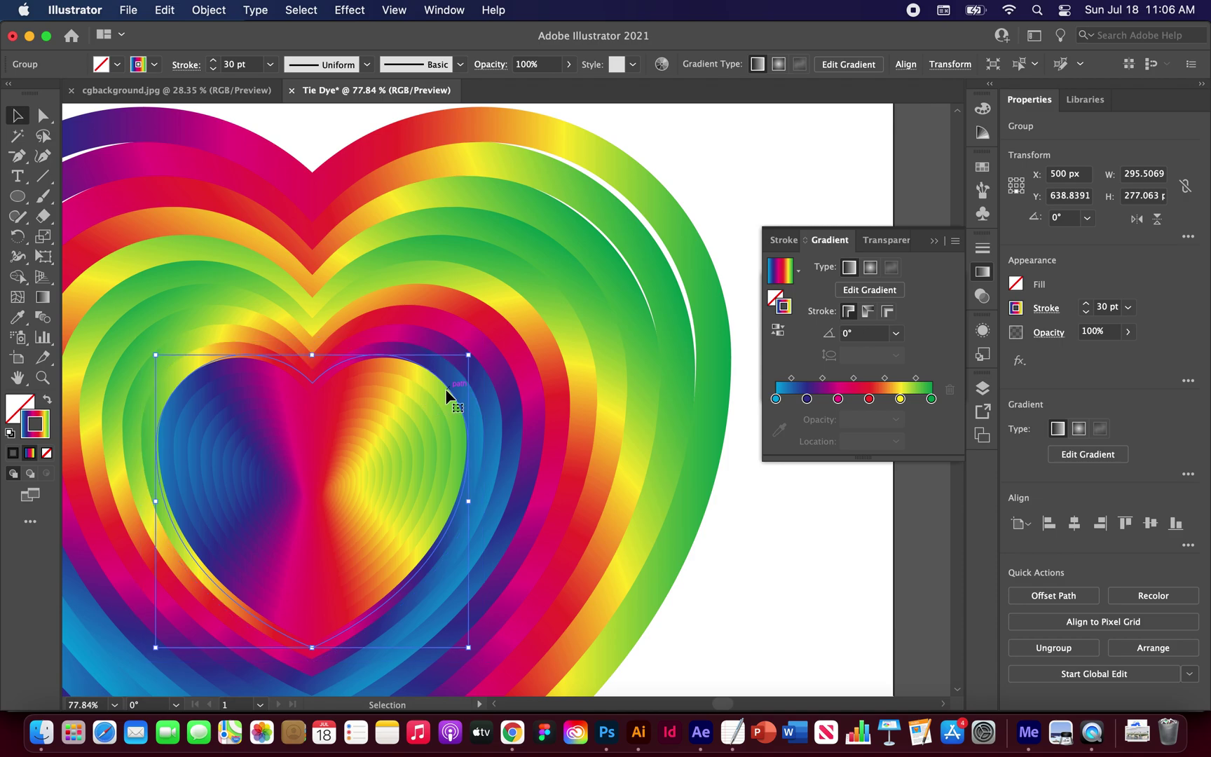
{"action": "left_click", "coordinate": [844, 334]}
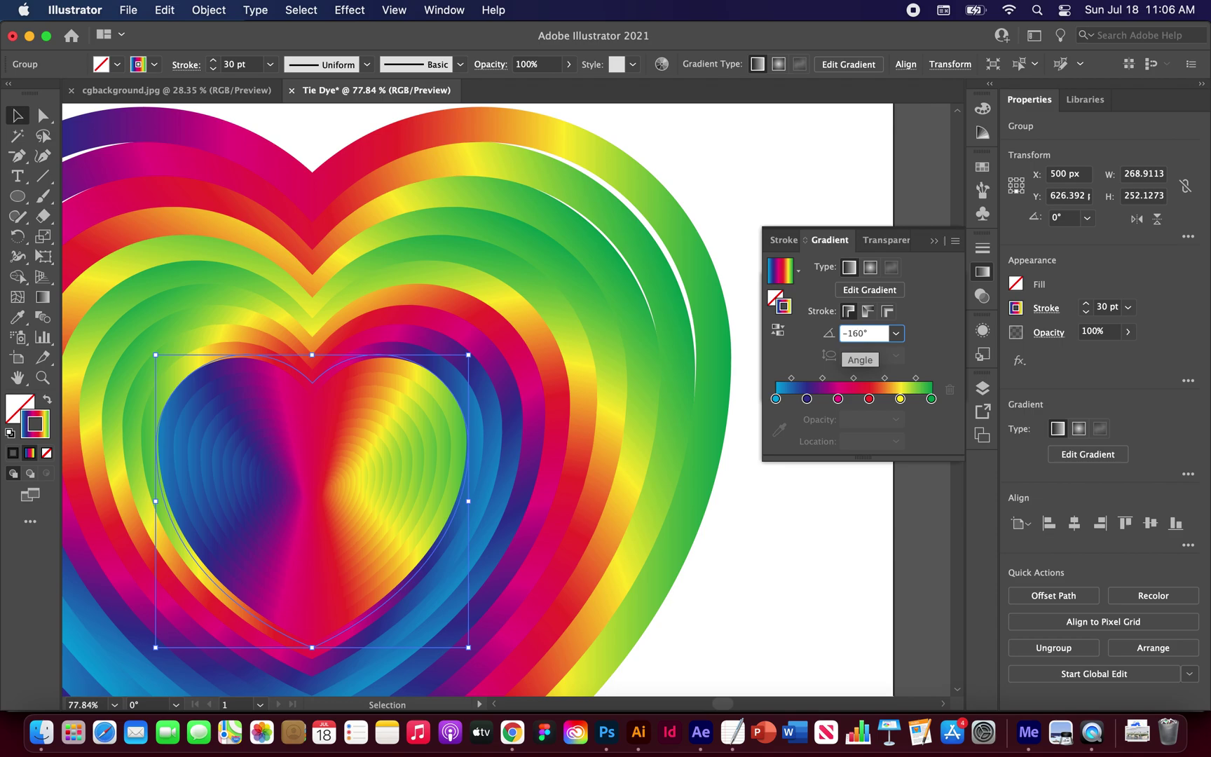
{"action": "type", "text": "-160"}
{"action": "key", "text": "Return"}
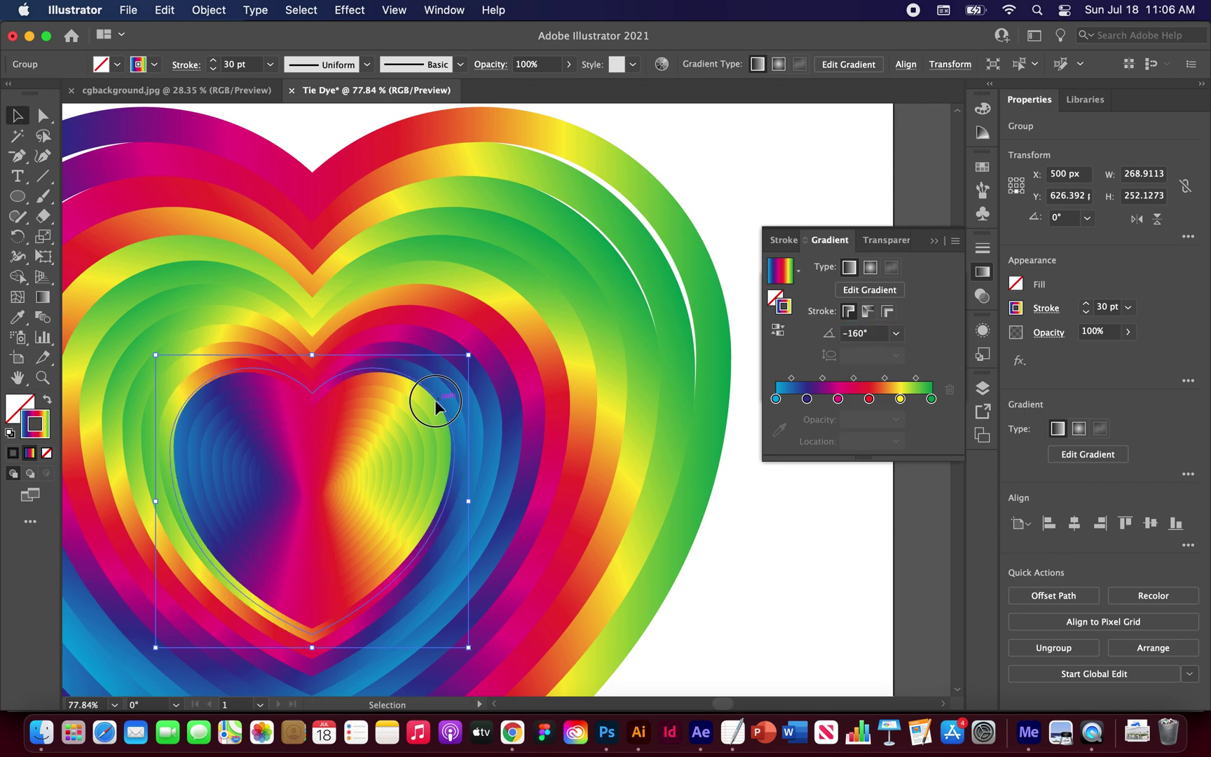
{"action": "left_click", "coordinate": [434, 401]}
{"action": "left_click", "coordinate": [844, 335]}
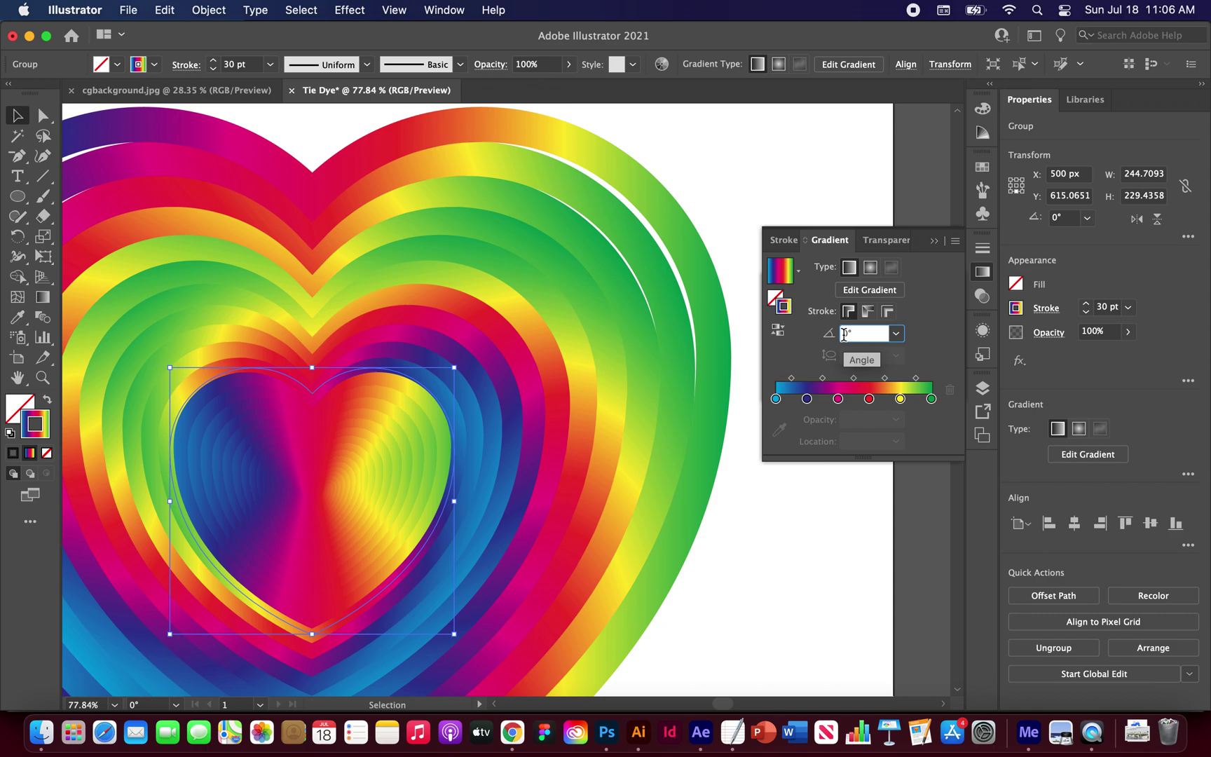
{"action": "key", "text": "Return"}
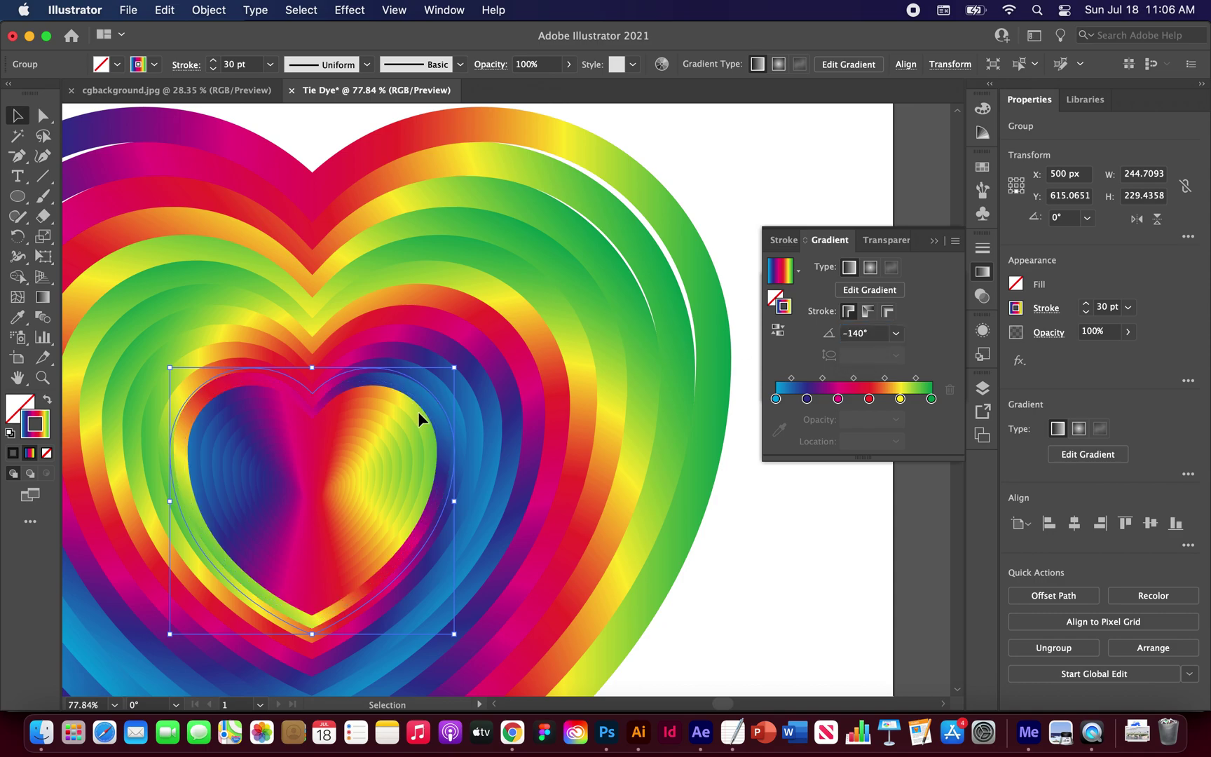
{"action": "left_click", "coordinate": [420, 409]}
{"action": "left_click", "coordinate": [420, 409]}
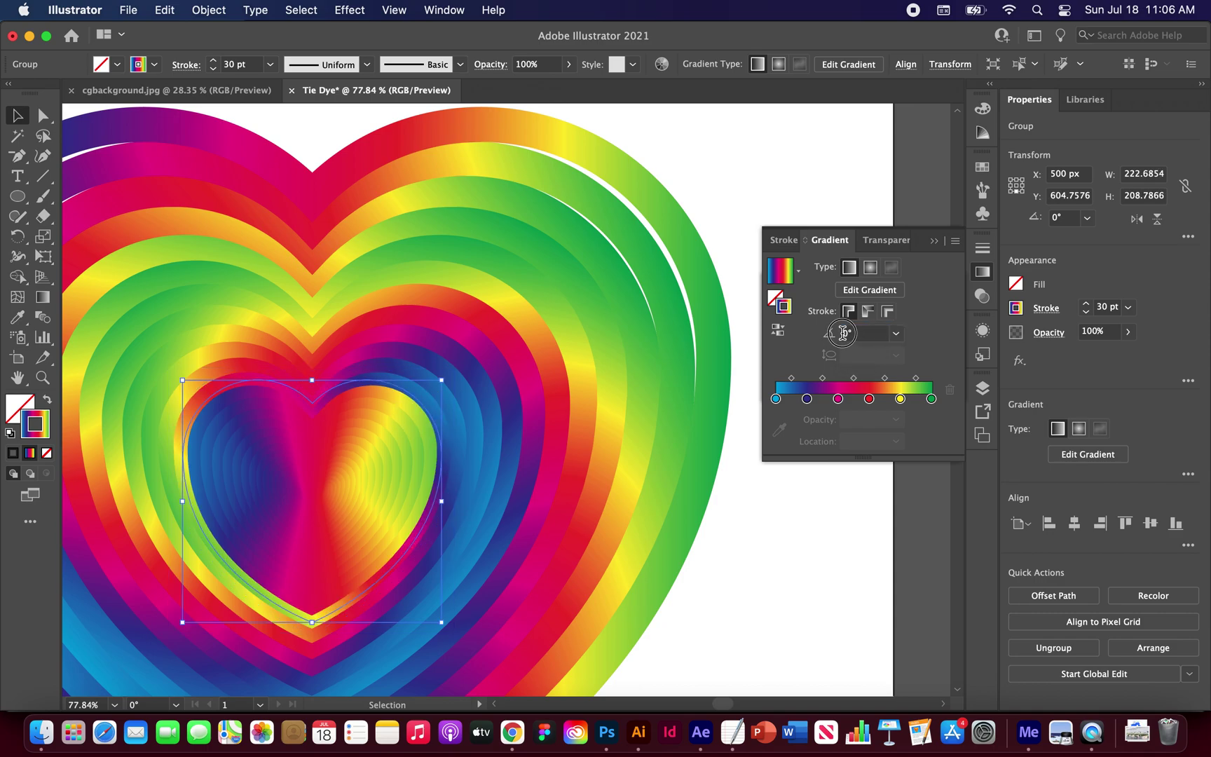
{"action": "left_click", "coordinate": [848, 333]}
{"action": "type", "text": "-12"}
{"action": "key", "text": "Return"}
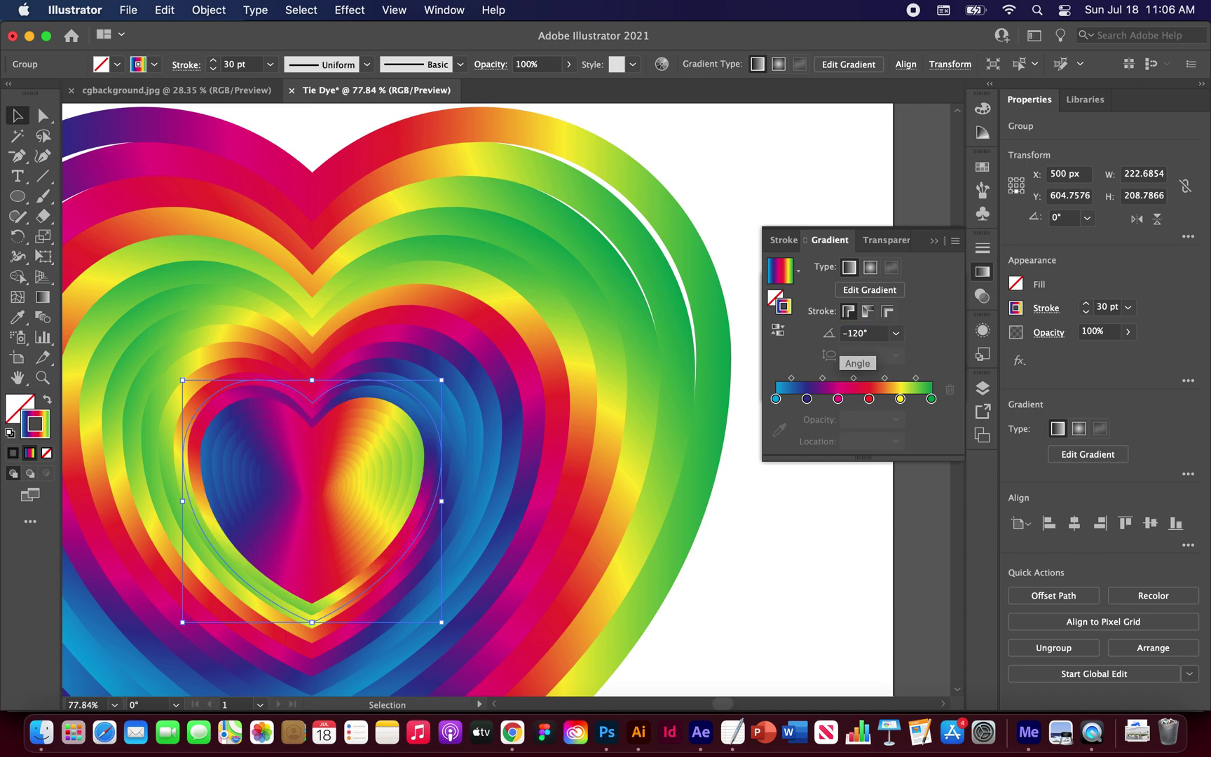
{"action": "scroll", "coordinate": [377, 403], "scroll_direction": "up", "scroll_amount": 5}
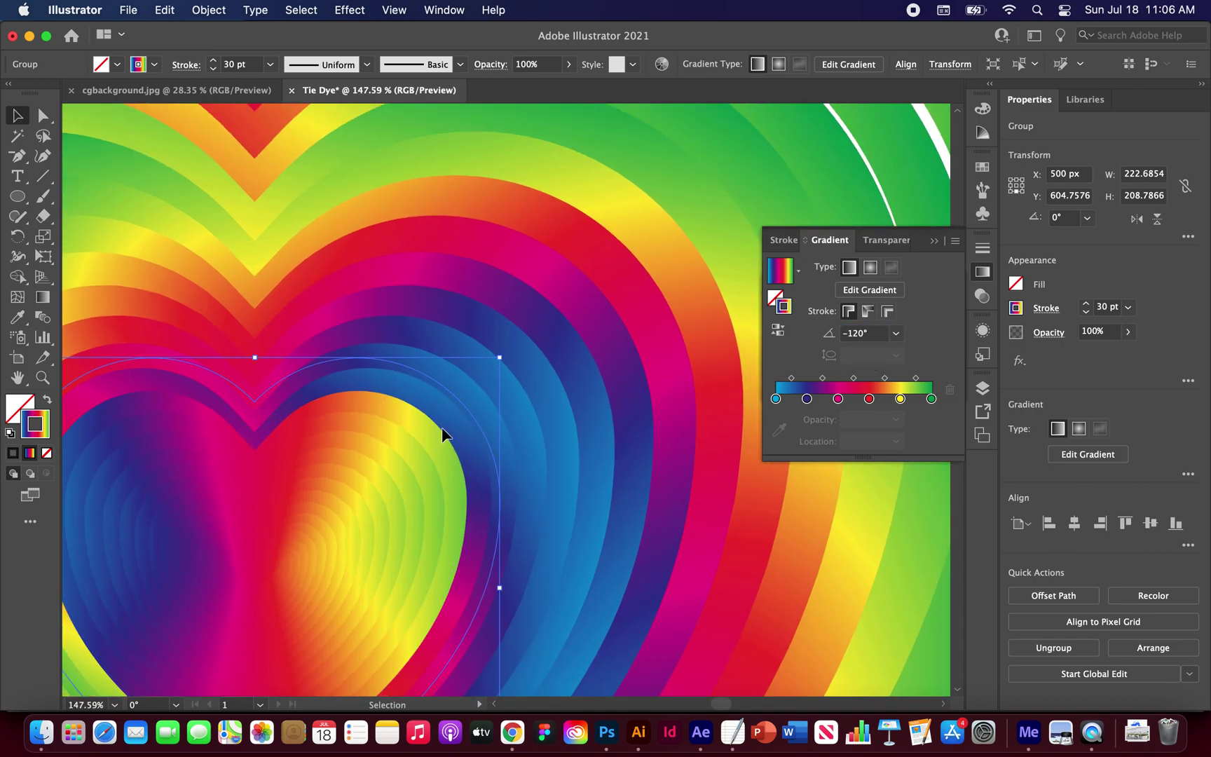
Step: Set the next three smaller hearts' gradient angles to −100°, −80° and −60°
{"action": "left_click", "coordinate": [438, 420]}
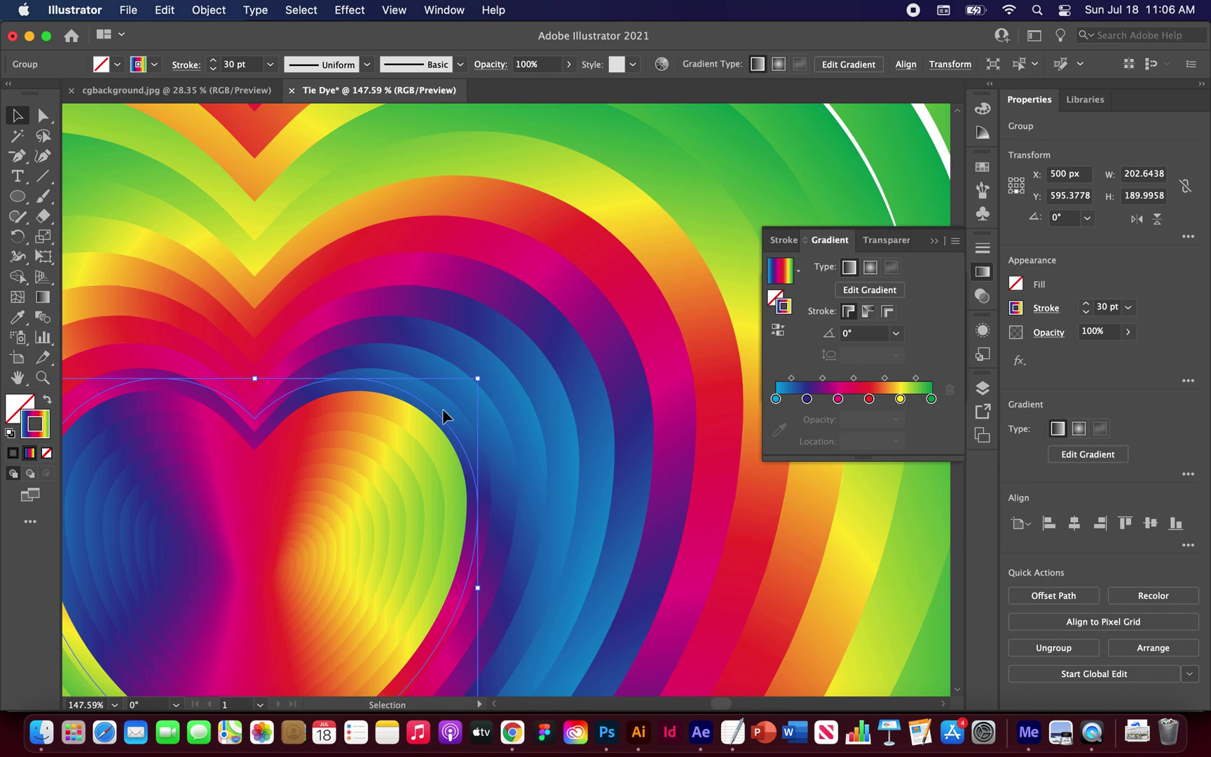
{"action": "left_click", "coordinate": [845, 335]}
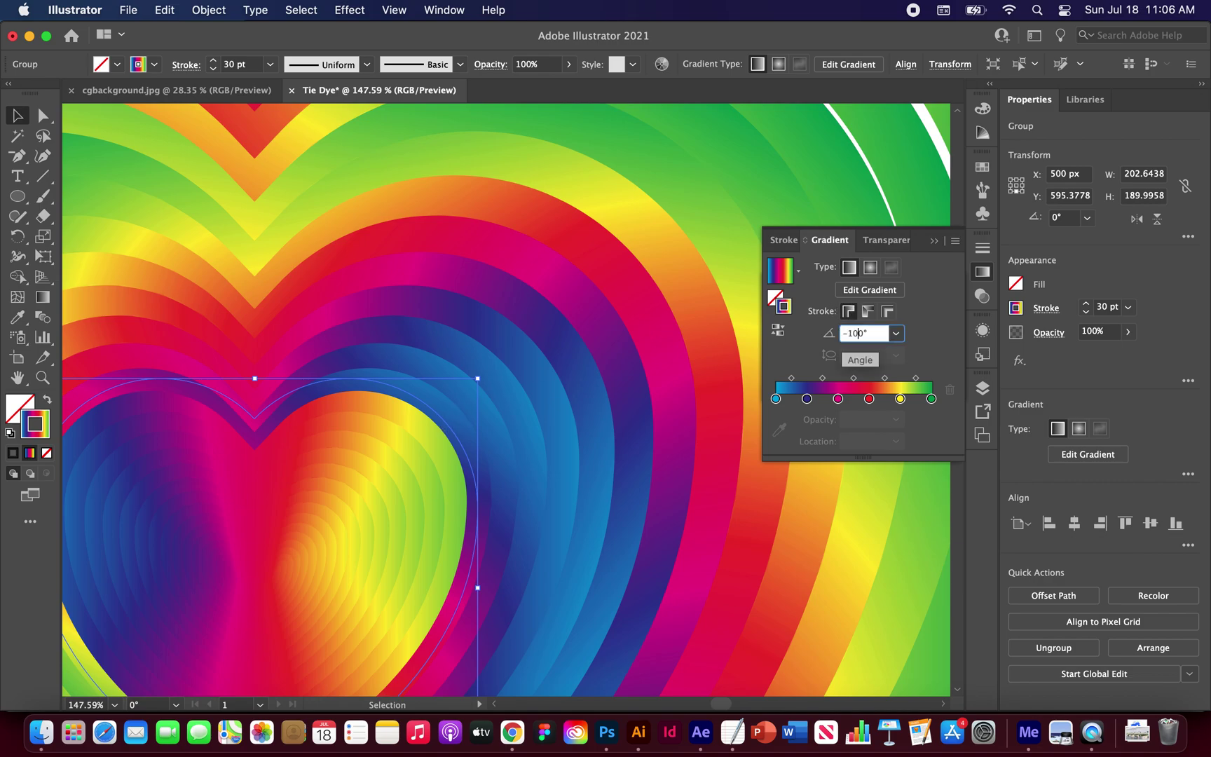
{"action": "type", "text": "-10"}
{"action": "key", "text": "Return"}
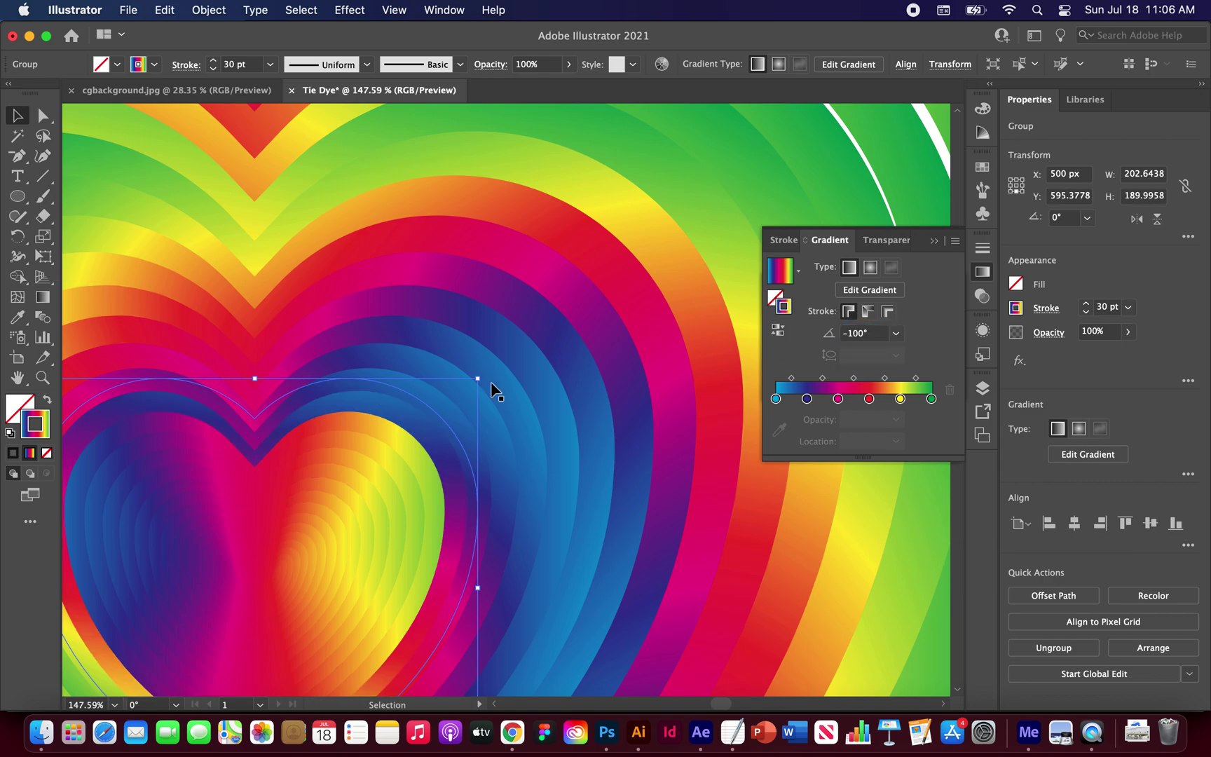
{"action": "left_click", "coordinate": [435, 452]}
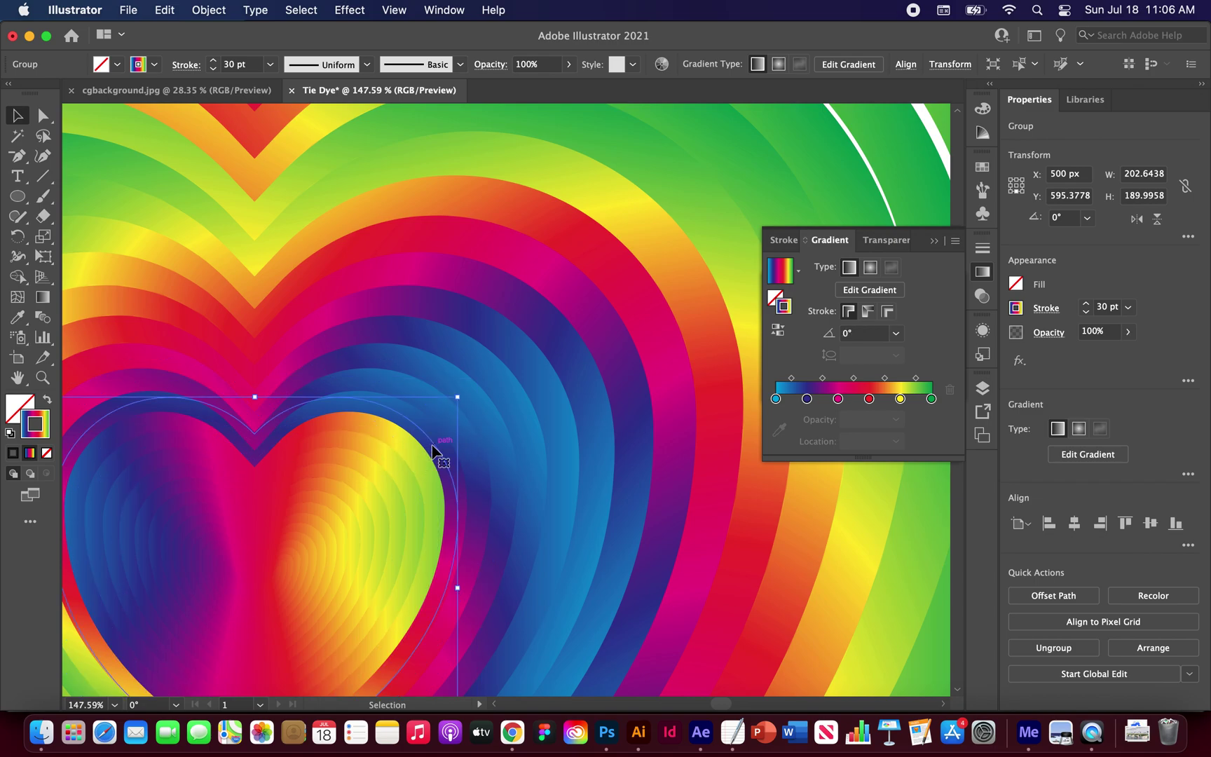
{"action": "left_click", "coordinate": [844, 334]}
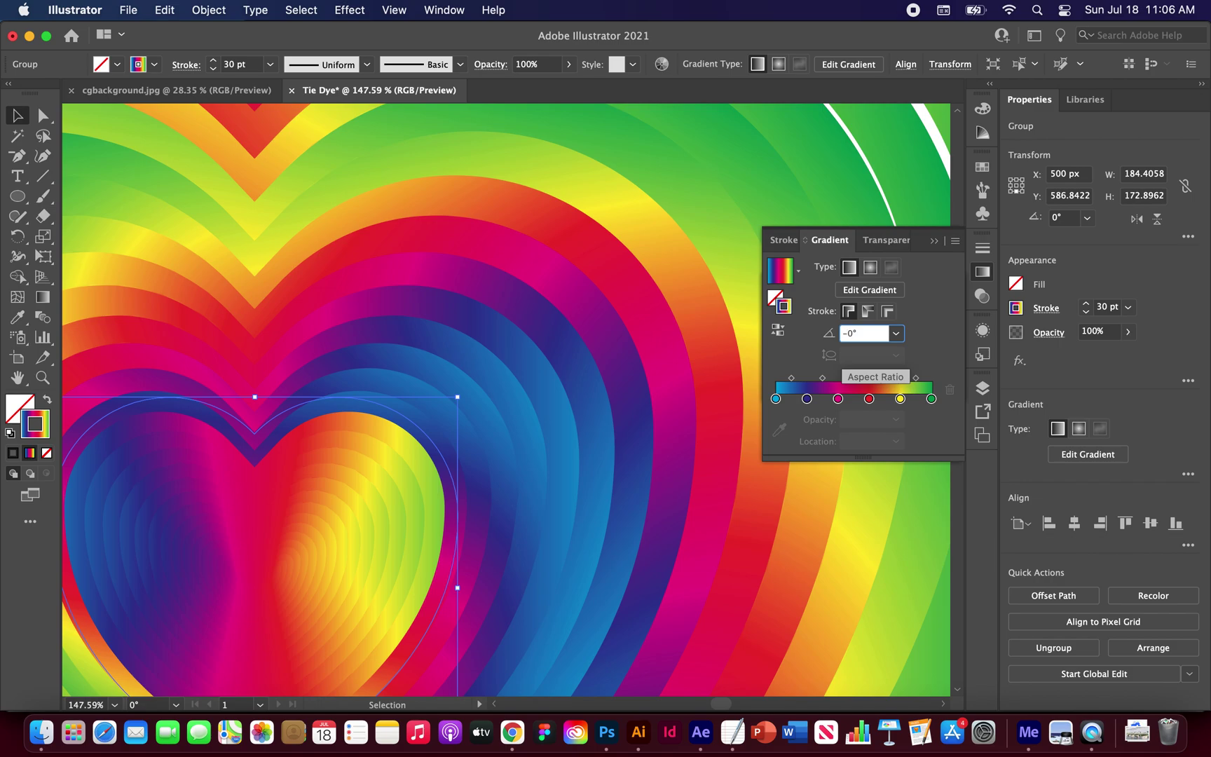
{"action": "type", "text": "-8"}
{"action": "key", "text": "Return"}
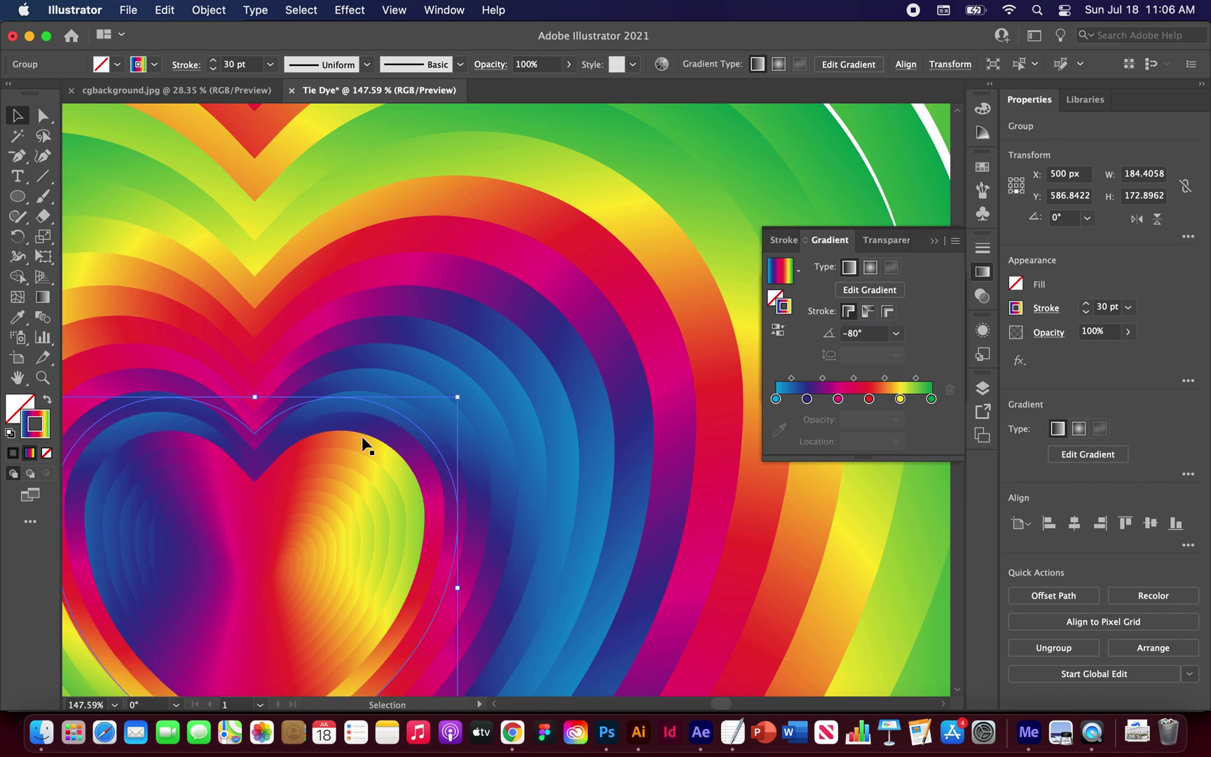
{"action": "scroll", "coordinate": [254, 501], "scroll_direction": "up", "scroll_amount": 5}
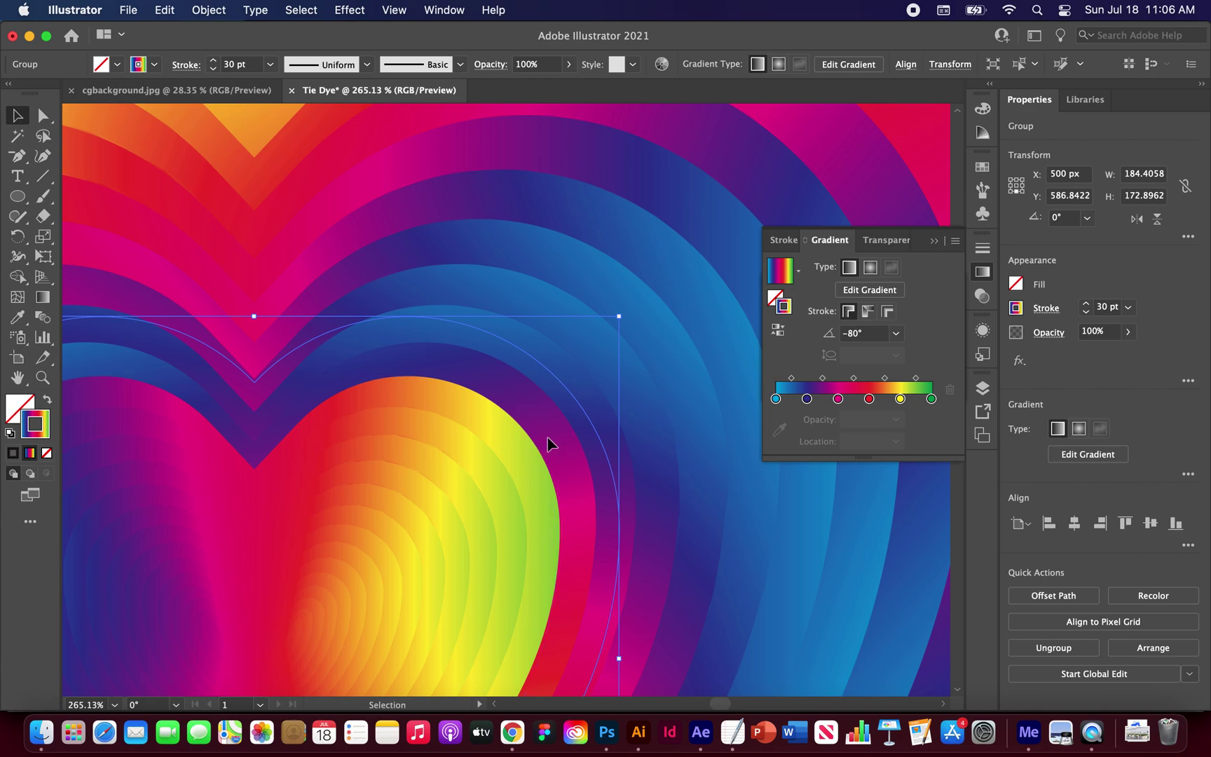
{"action": "left_click", "coordinate": [569, 433]}
{"action": "left_click", "coordinate": [845, 336]}
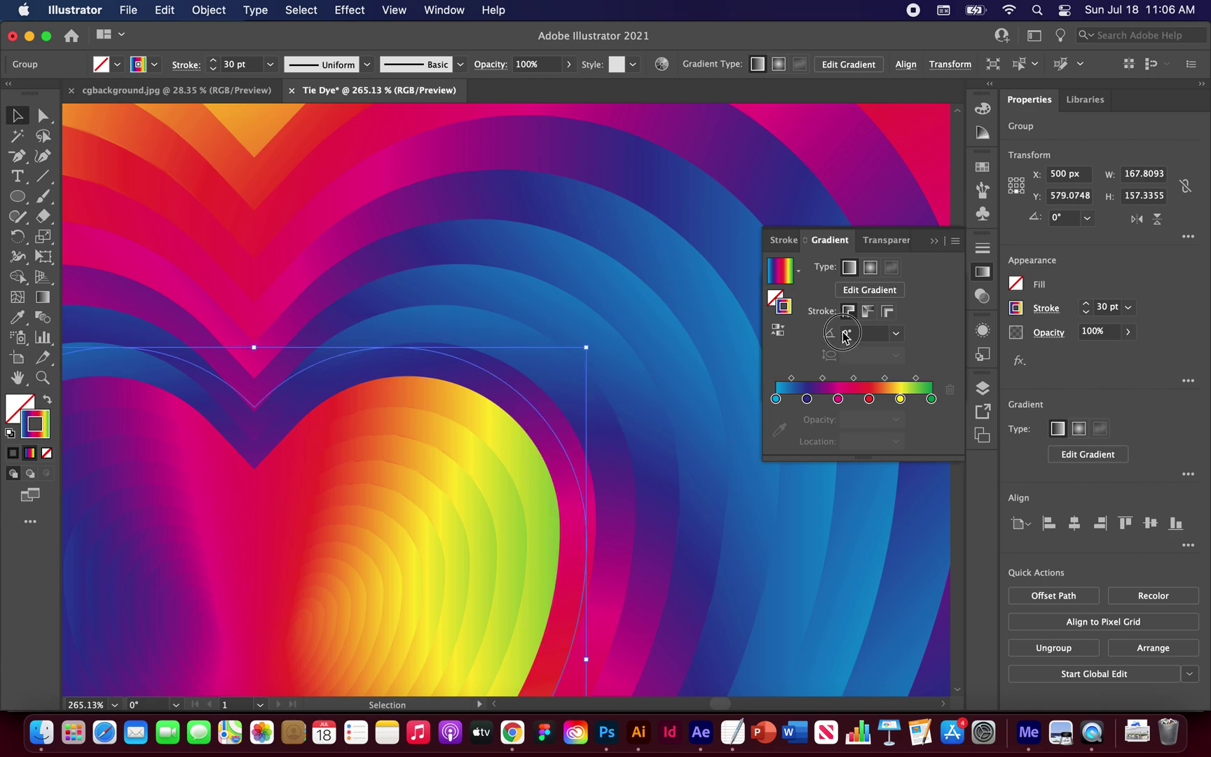
{"action": "type", "text": "-6"}
{"action": "key", "text": "Return"}
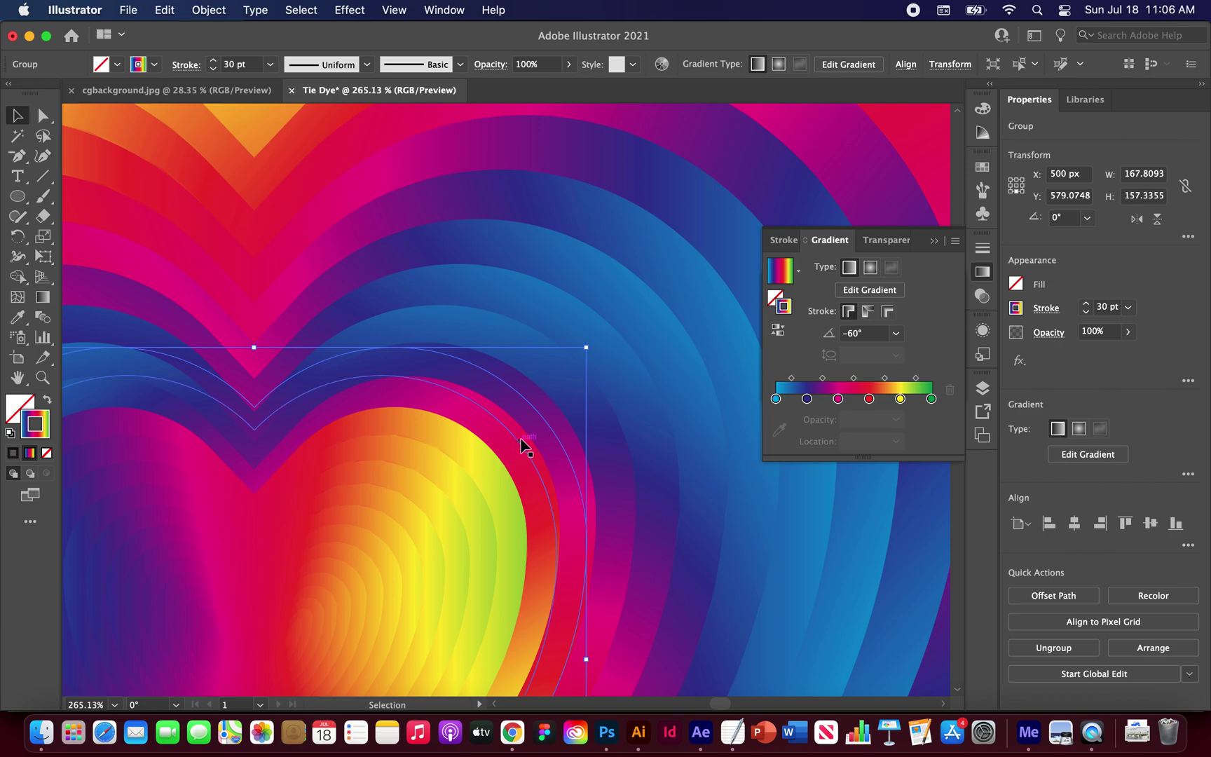
Step: Apply −40° and −20° gradient angles to the remaining inner hearts
{"action": "key", "text": "cmd+z"}
{"action": "left_click", "coordinate": [841, 332]}
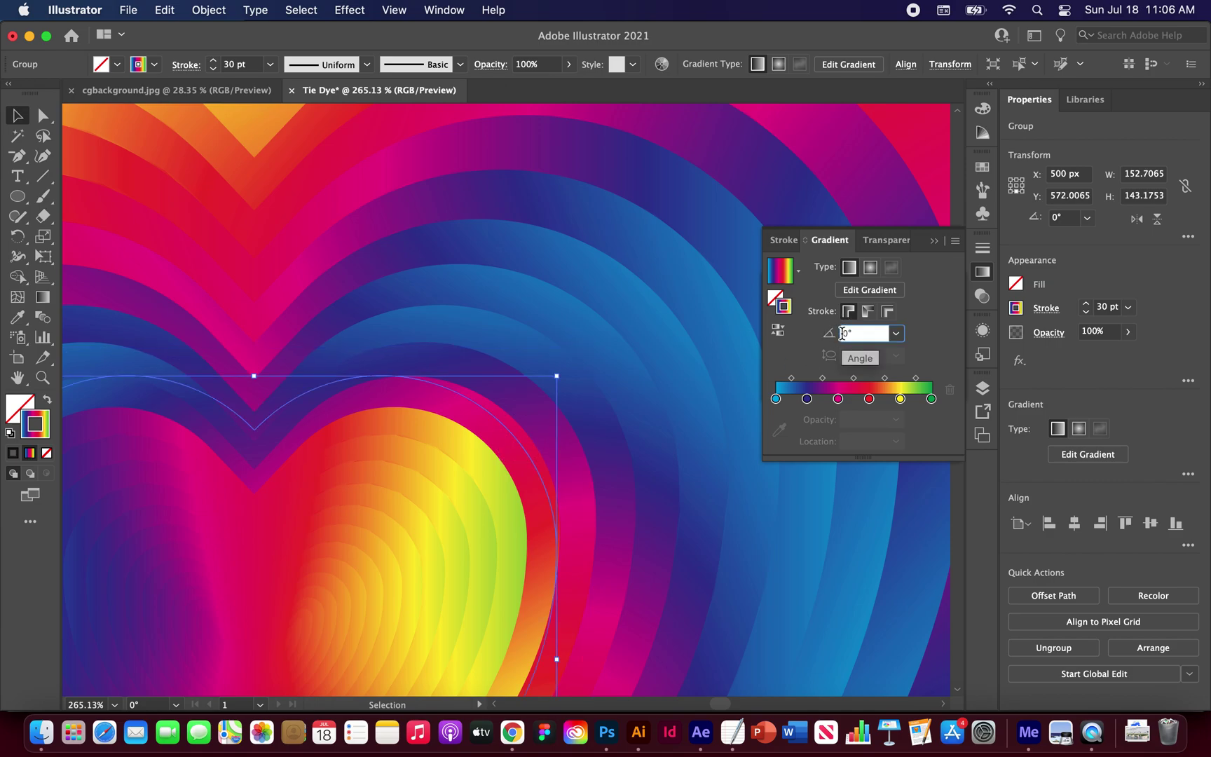
{"action": "type", "text": "-4"}
{"action": "key", "text": "Return"}
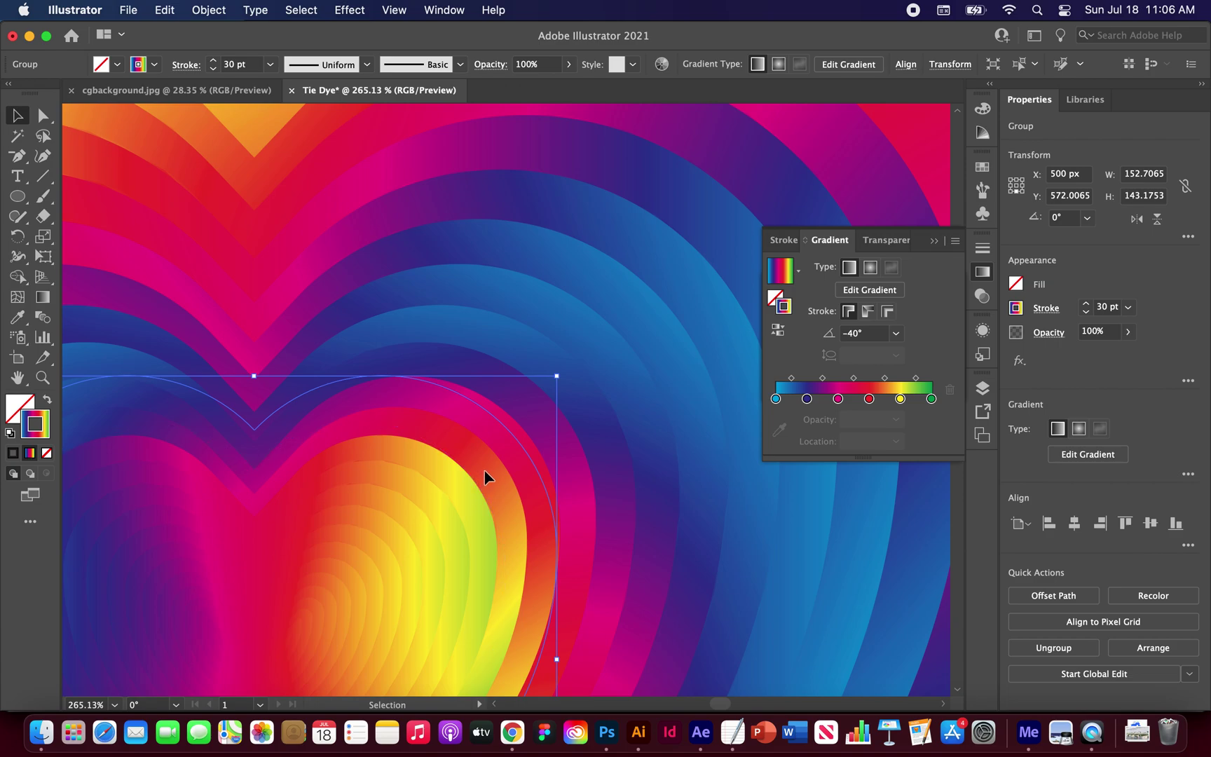
{"action": "key", "text": "cmd+z"}
{"action": "left_click", "coordinate": [844, 334]}
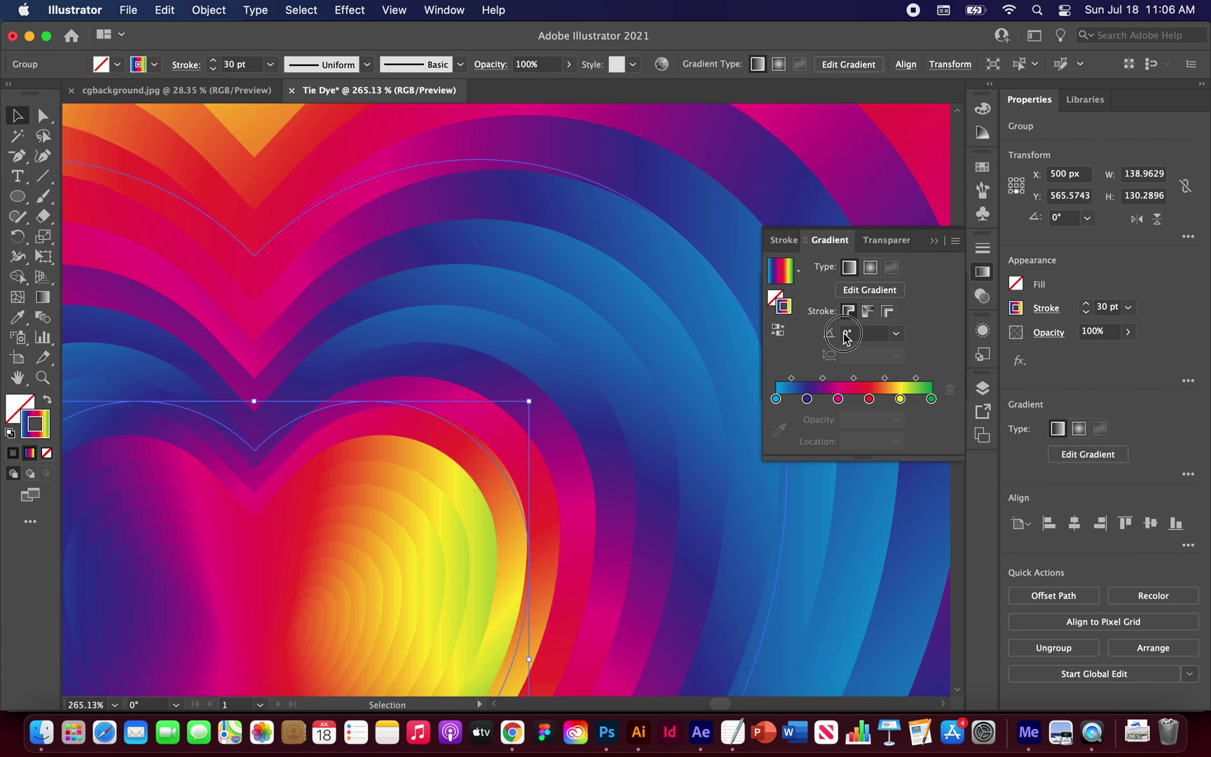
{"action": "key", "text": "Return"}
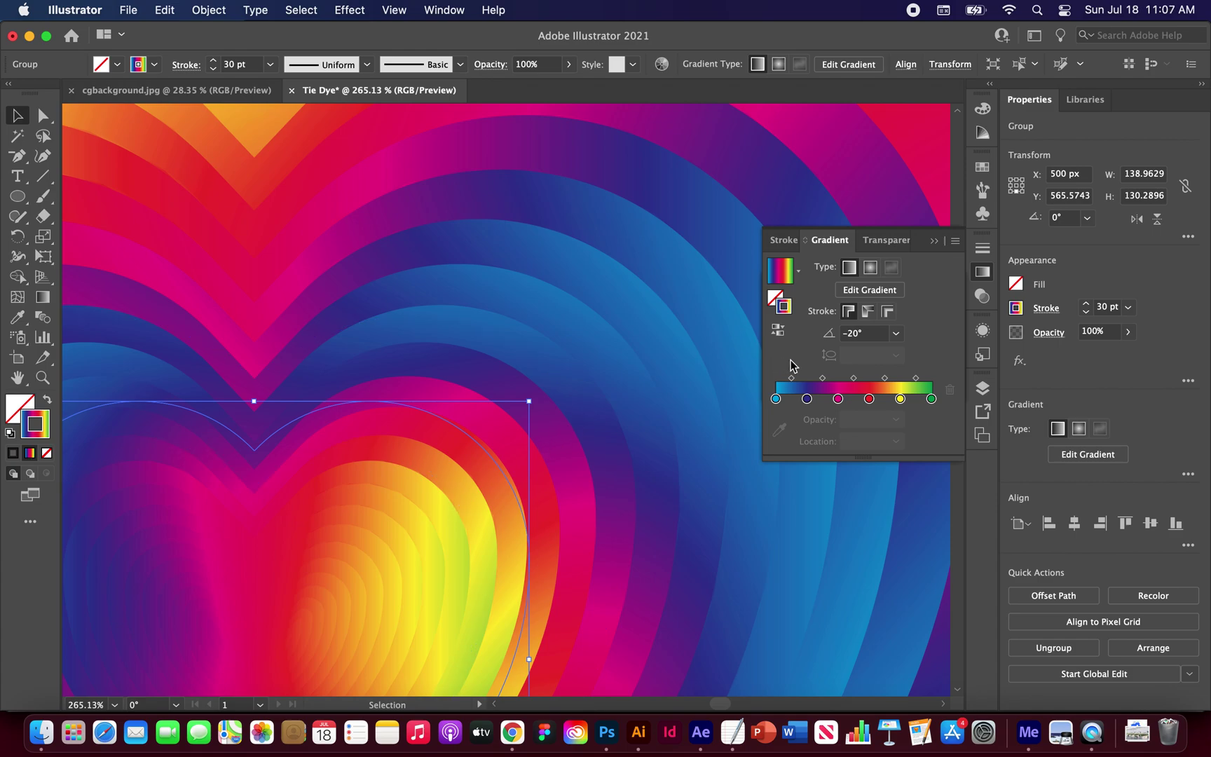
{"action": "scroll", "coordinate": [414, 499], "scroll_direction": "up", "scroll_amount": 2}
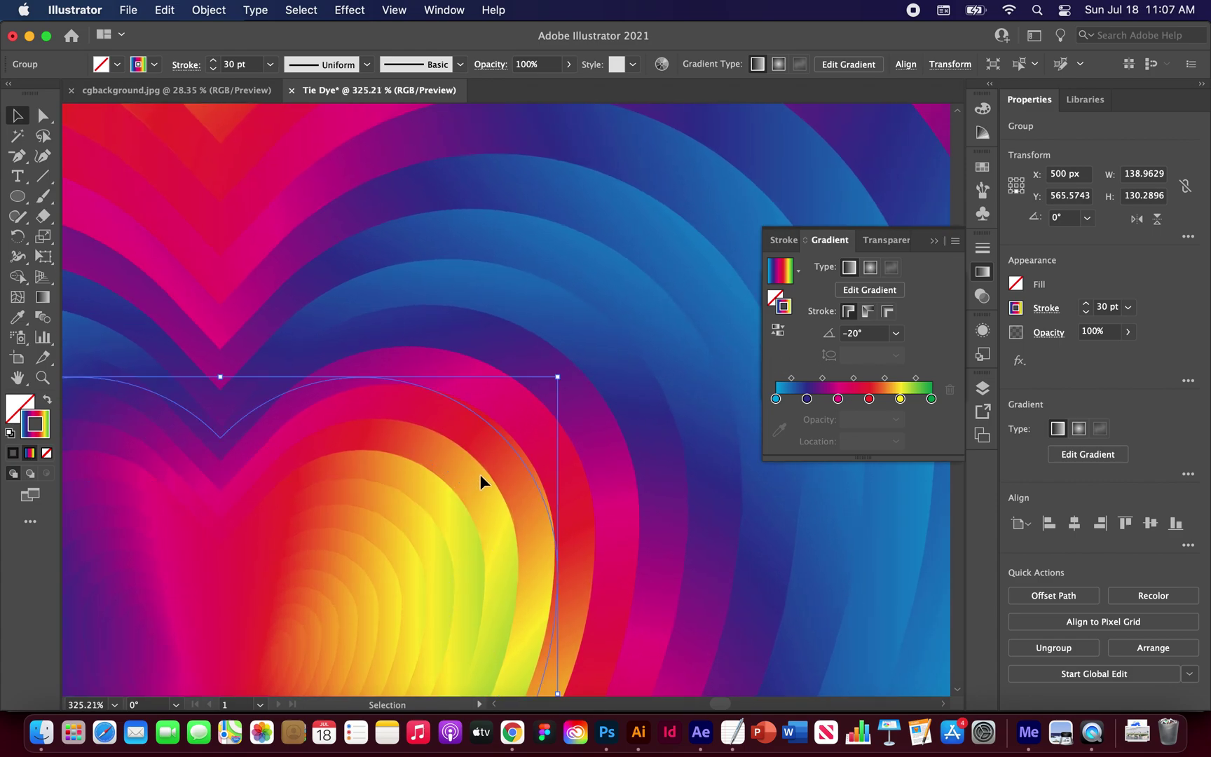
Step: Delete the innermost small hearts so the centre of the heart is white
{"action": "key", "text": "super+z"}
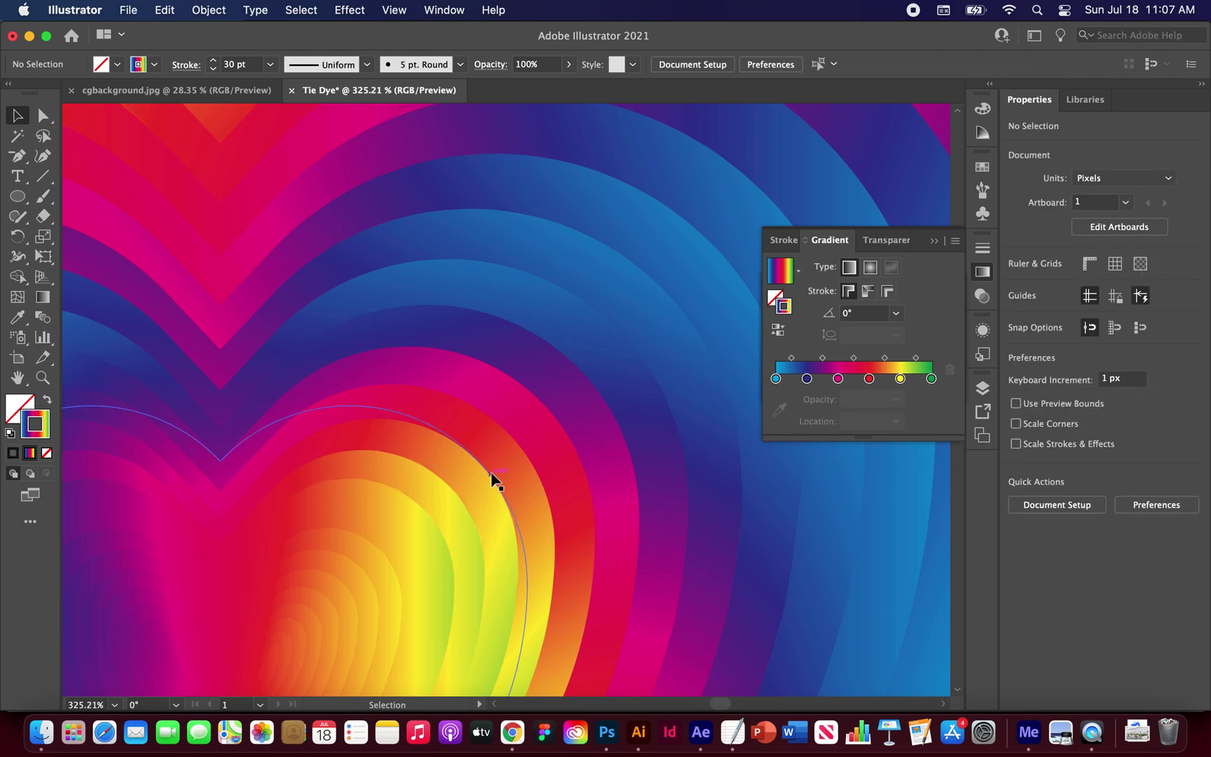
{"action": "left_click", "coordinate": [492, 471]}
{"action": "key", "text": "super+z"}
{"action": "left_click", "coordinate": [519, 453]}
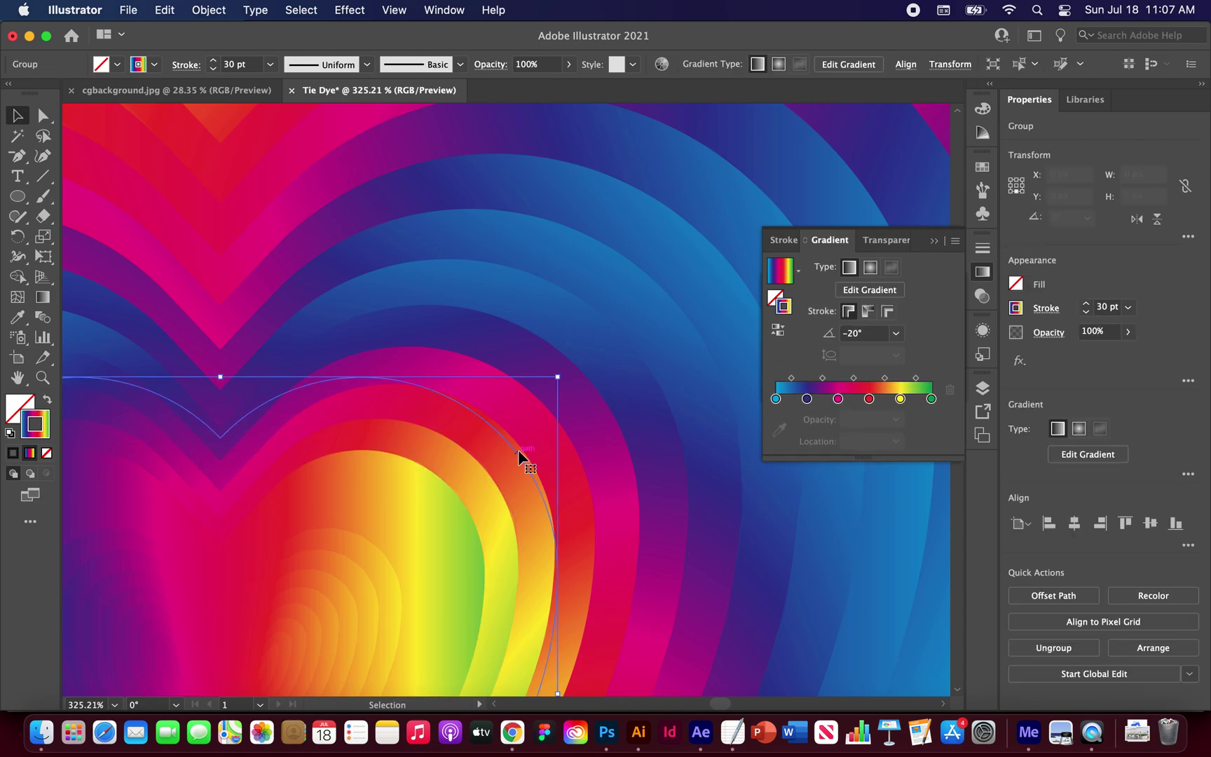
{"action": "key", "text": "super+shift+z"}
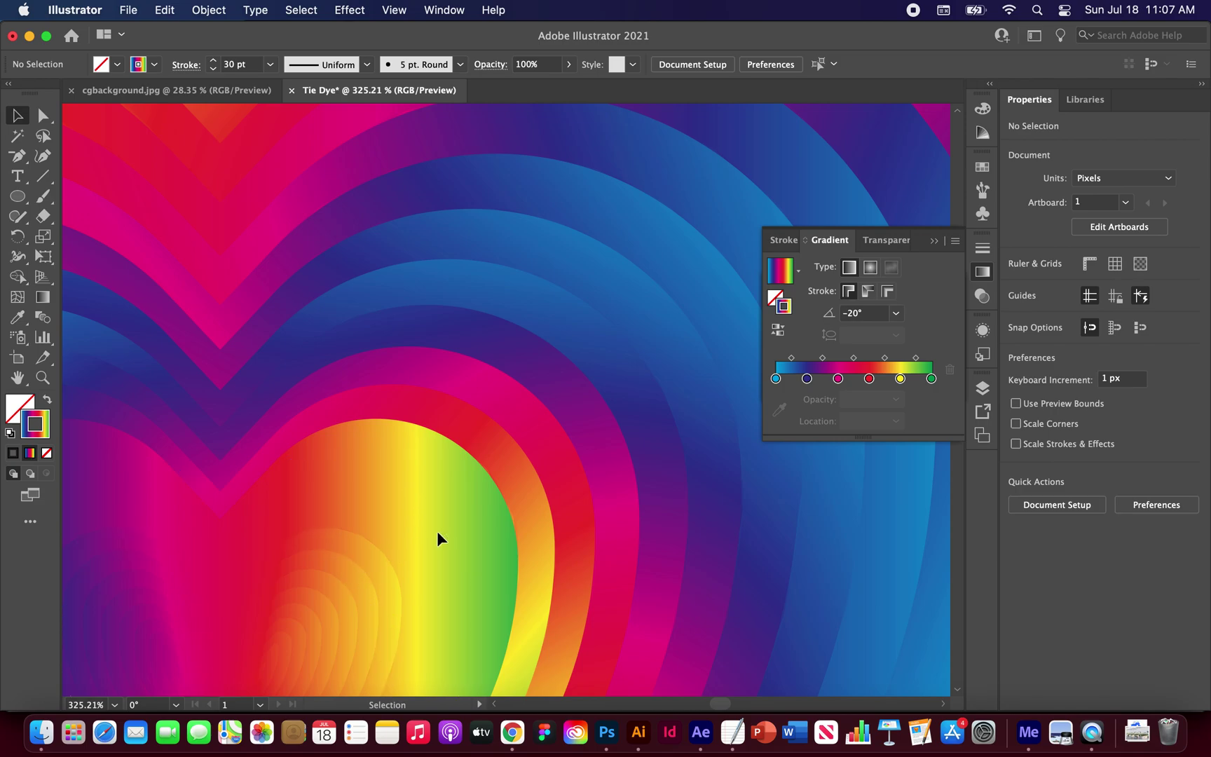
{"action": "scroll", "coordinate": [262, 650], "scroll_direction": "up", "scroll_amount": 5}
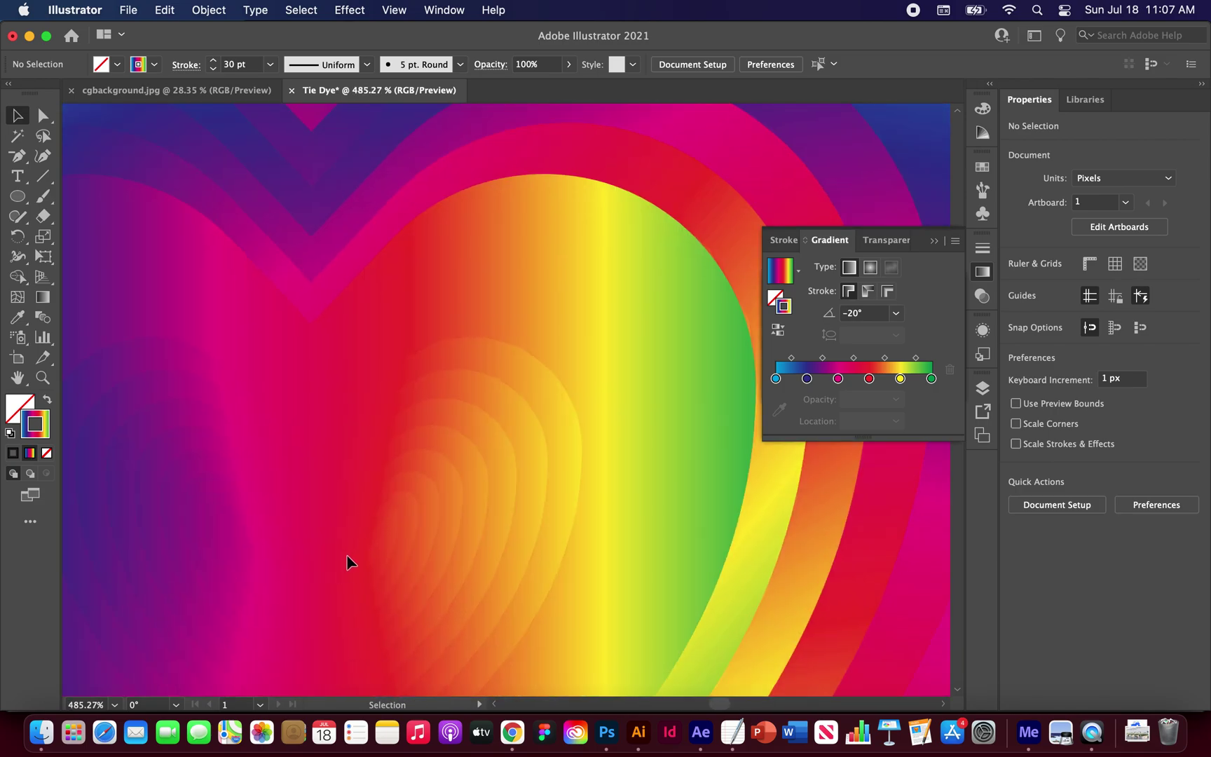
{"action": "left_click", "coordinate": [487, 545]}
{"action": "key", "text": "super+z"}
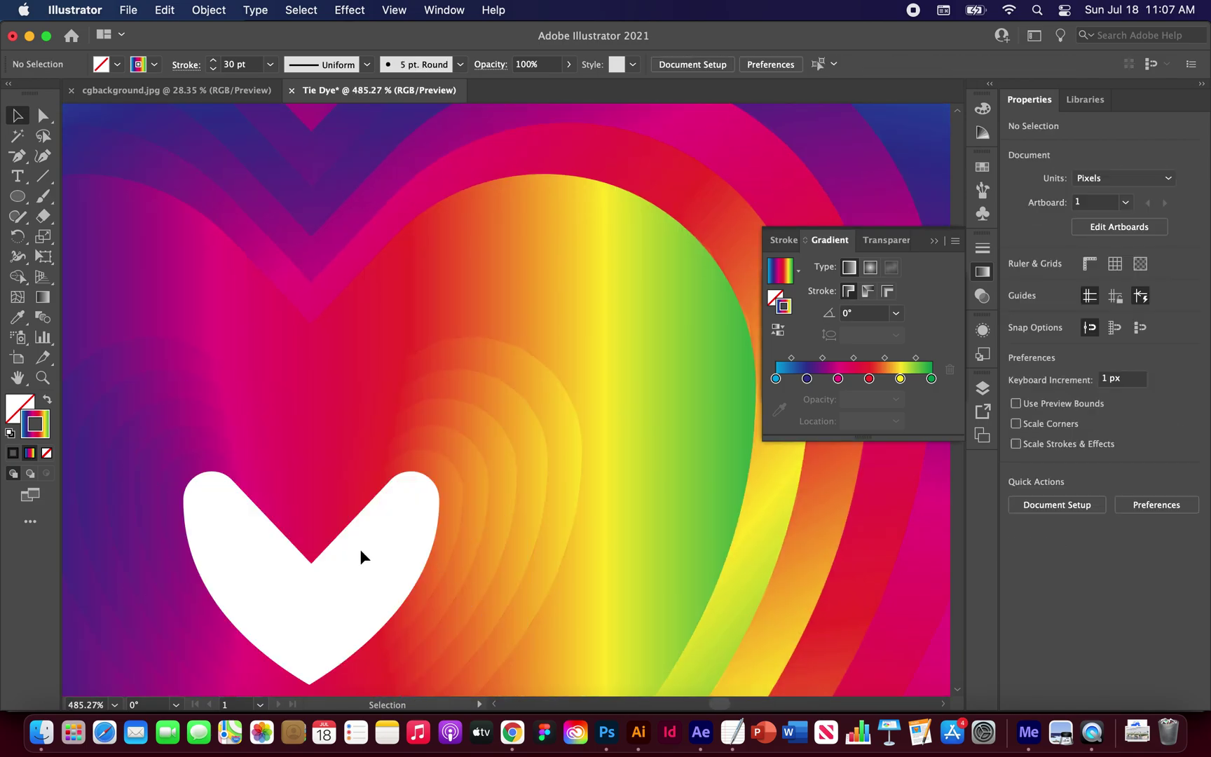
{"action": "left_click_drag", "start_coordinate": [366, 553], "coordinate": [650, 567]}
{"action": "key", "text": "super+z"}
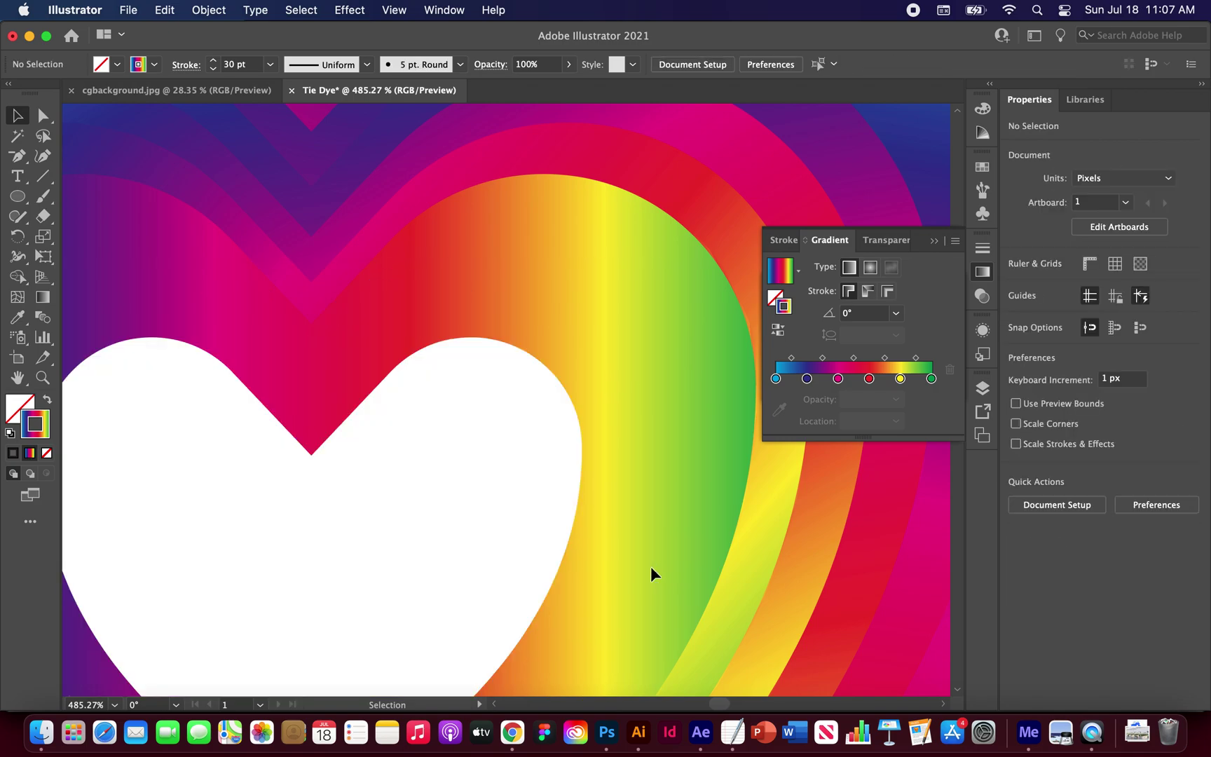
{"action": "left_click_drag", "start_coordinate": [525, 421], "coordinate": [751, 401]}
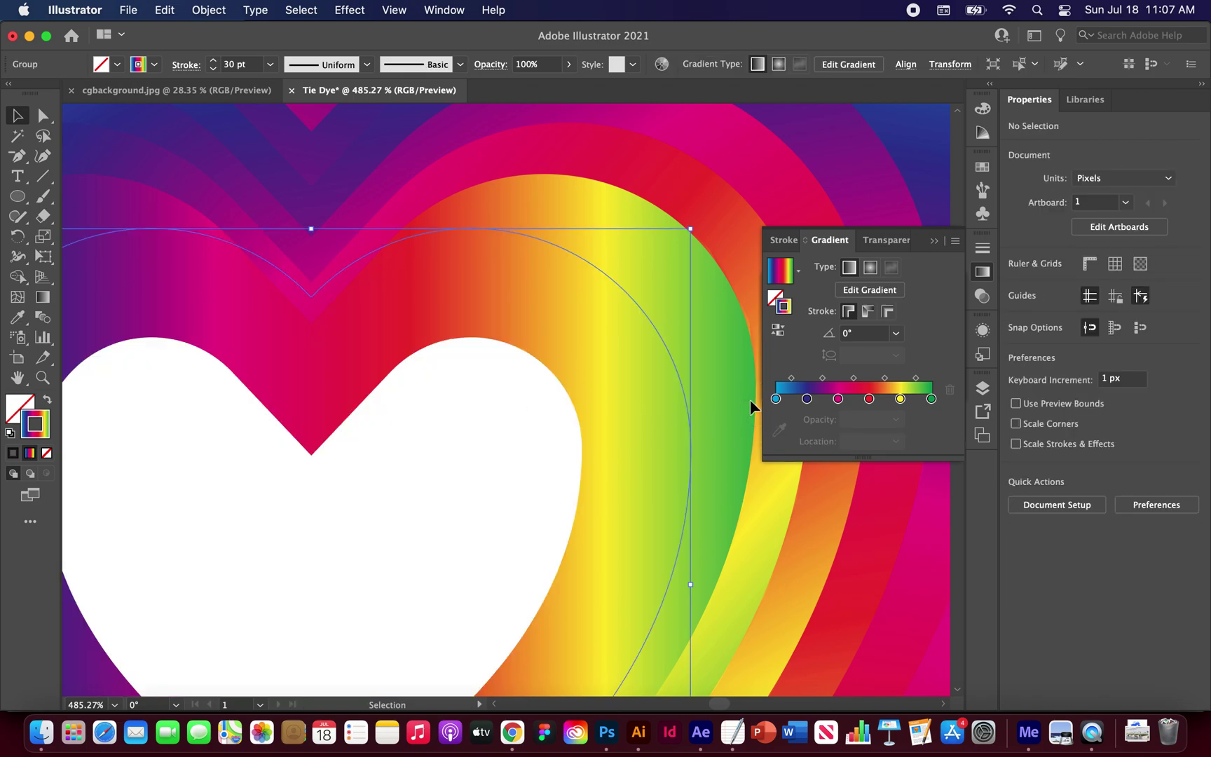
{"action": "left_click", "coordinate": [577, 426]}
{"action": "scroll", "coordinate": [576, 431], "scroll_direction": "down", "scroll_amount": 10}
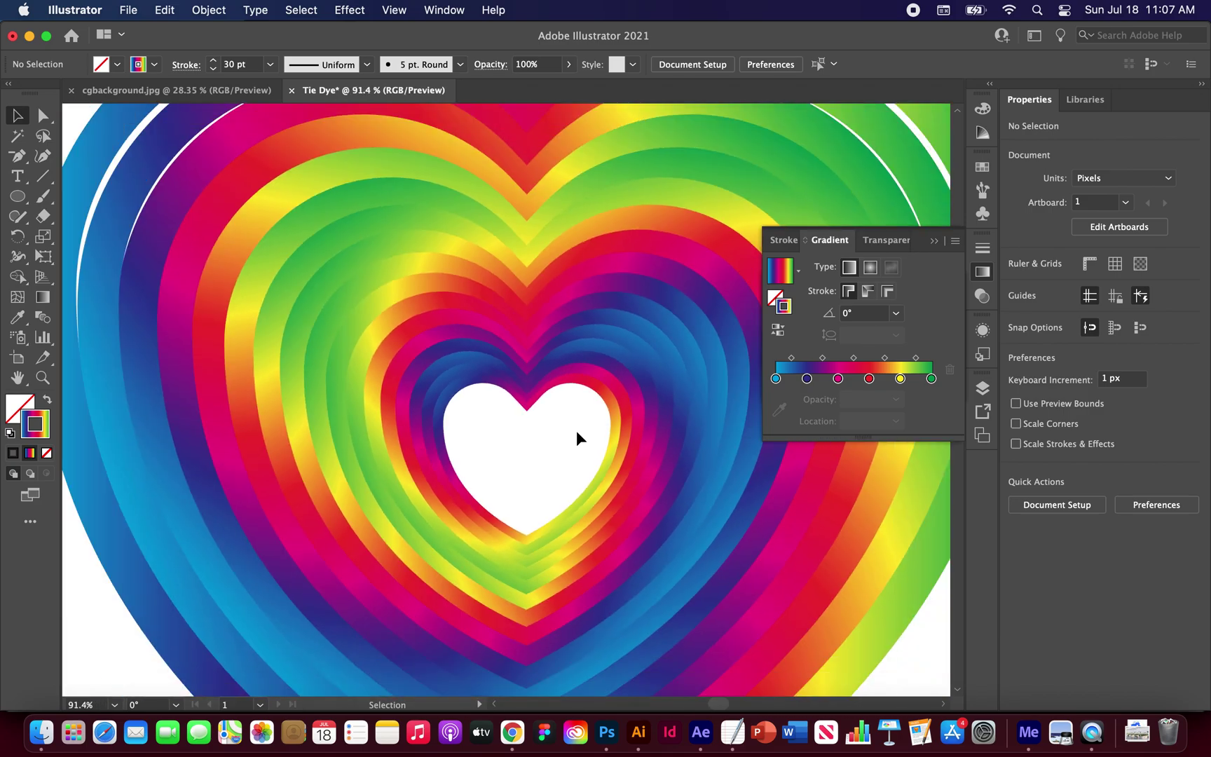
Step: Marquee-select the whole rainbow heart group, try a duplicate beside the artboard, then undo it
{"action": "scroll", "coordinate": [576, 430], "scroll_direction": "down", "scroll_amount": 3}
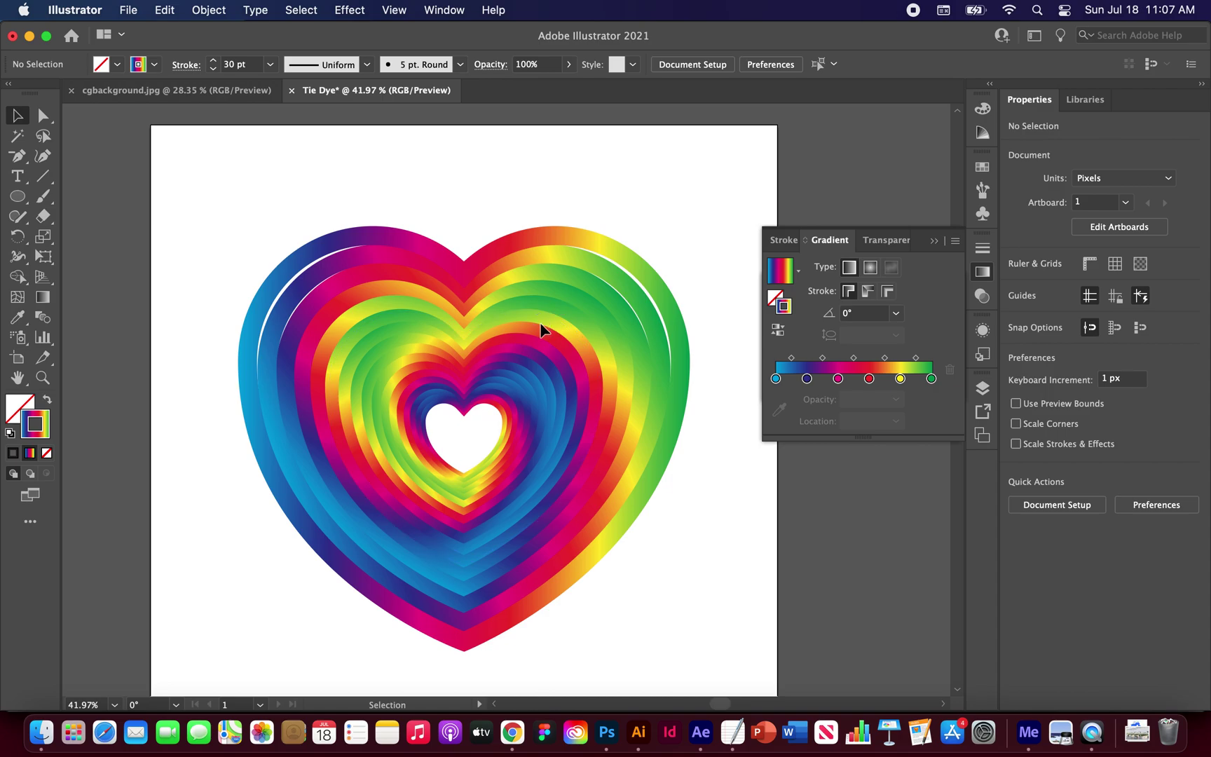
{"action": "scroll", "coordinate": [644, 232], "scroll_direction": "down", "scroll_amount": 3}
{"action": "scroll", "coordinate": [644, 232], "scroll_direction": "up", "scroll_amount": 2}
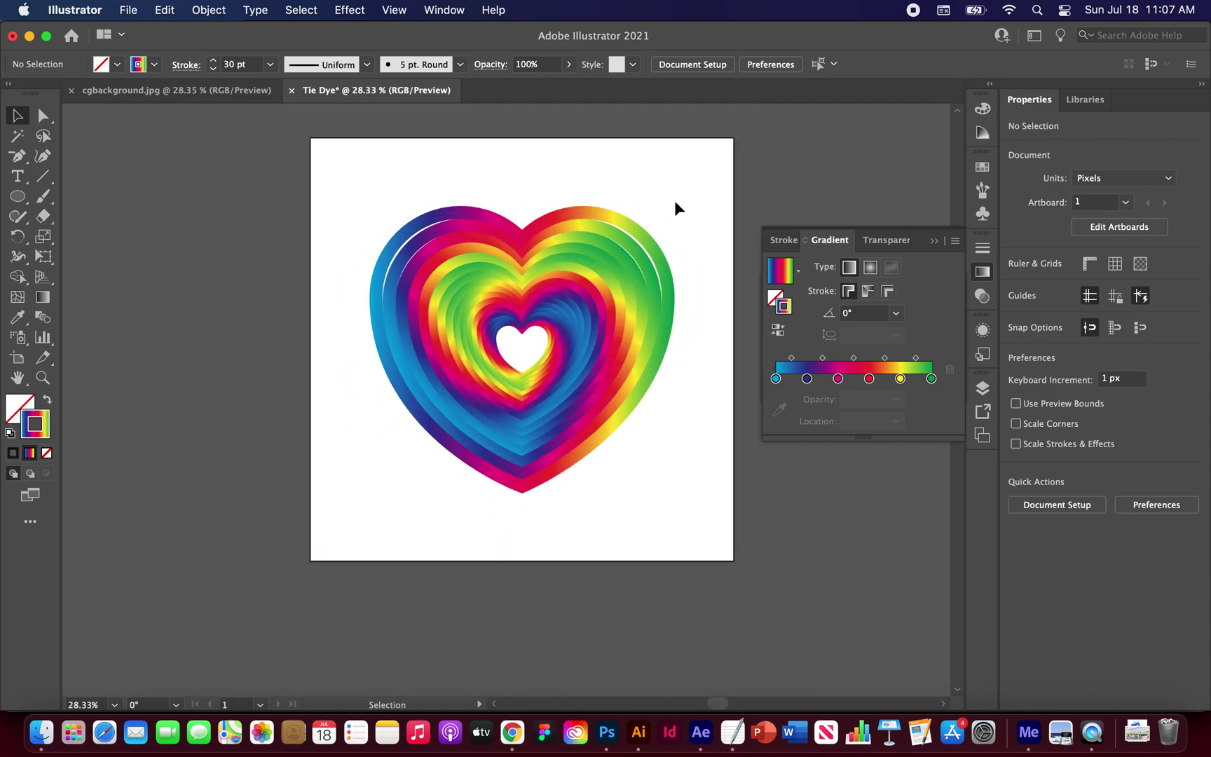
{"action": "left_click_drag", "start_coordinate": [682, 193], "coordinate": [393, 449]}
{"action": "left_click_drag", "start_coordinate": [325, 524], "coordinate": [325, 523]}
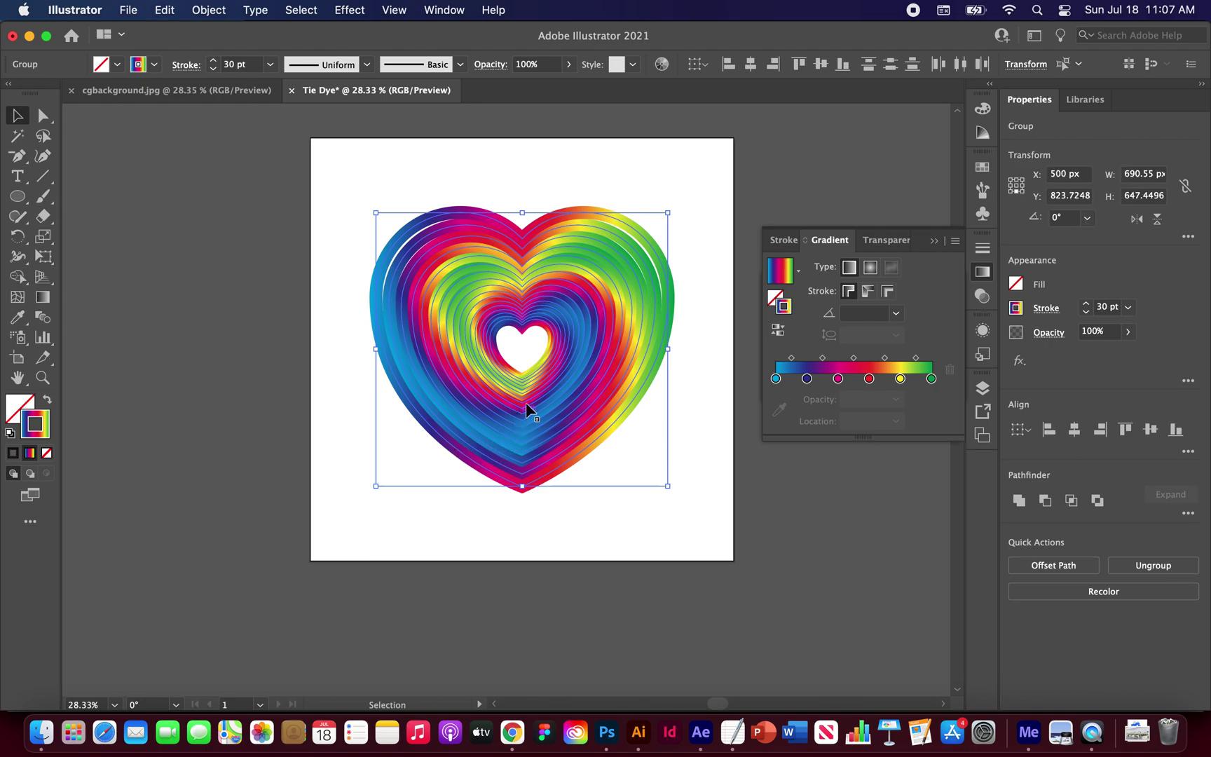
{"action": "left_click_drag", "start_coordinate": [626, 301], "coordinate": [256, 302]}
{"action": "key", "text": "super+z"}
Step: Fit the artboard and scale a heart copy down to about 98 × 92 px in the white centre
{"action": "key", "text": "a"}
{"action": "key", "text": "v"}
{"action": "key", "text": "super"}
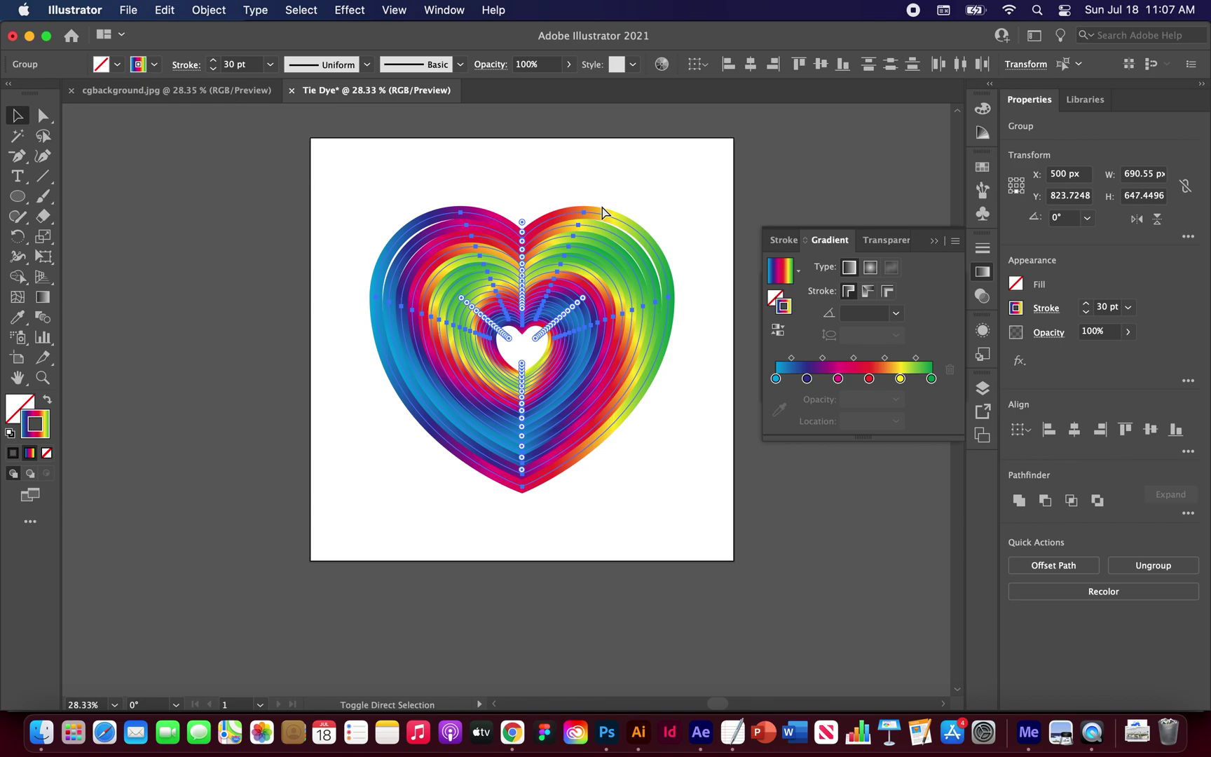
{"action": "left_click_drag", "start_coordinate": [542, 255], "coordinate": [250, 244]}
{"action": "key", "text": "super+z"}
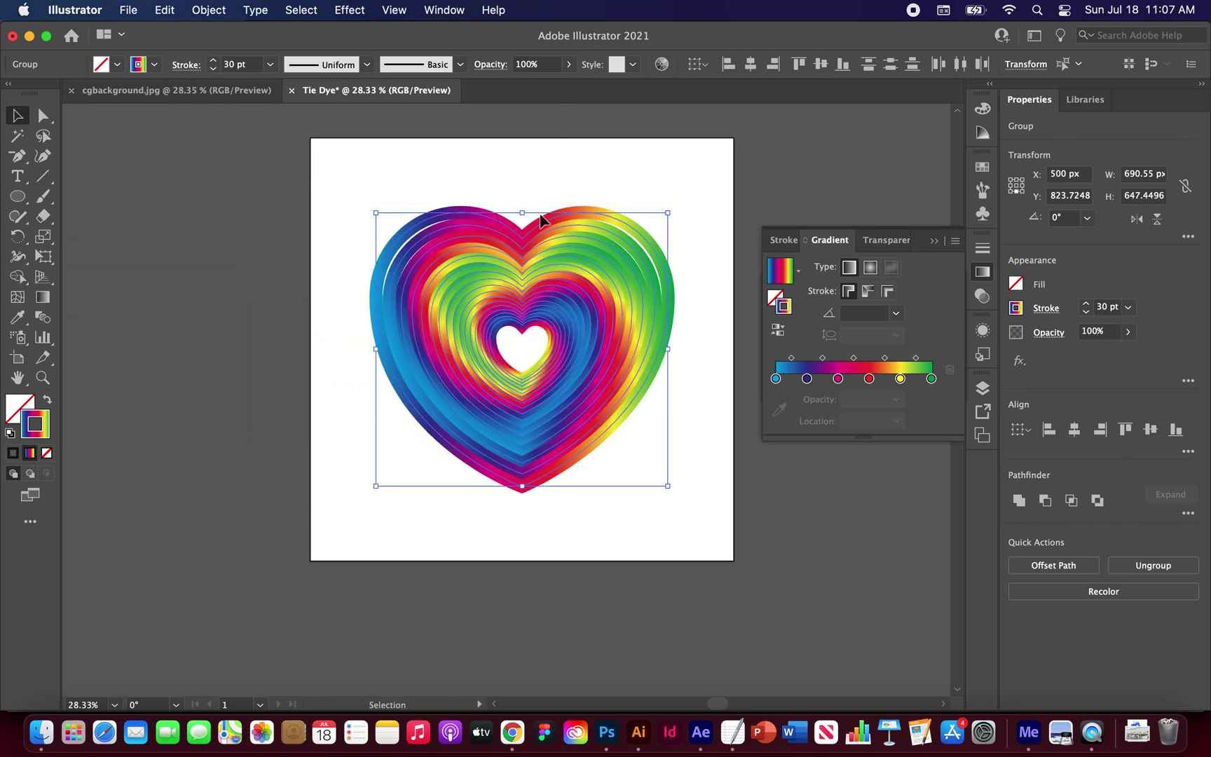
{"action": "key", "text": "super+0"}
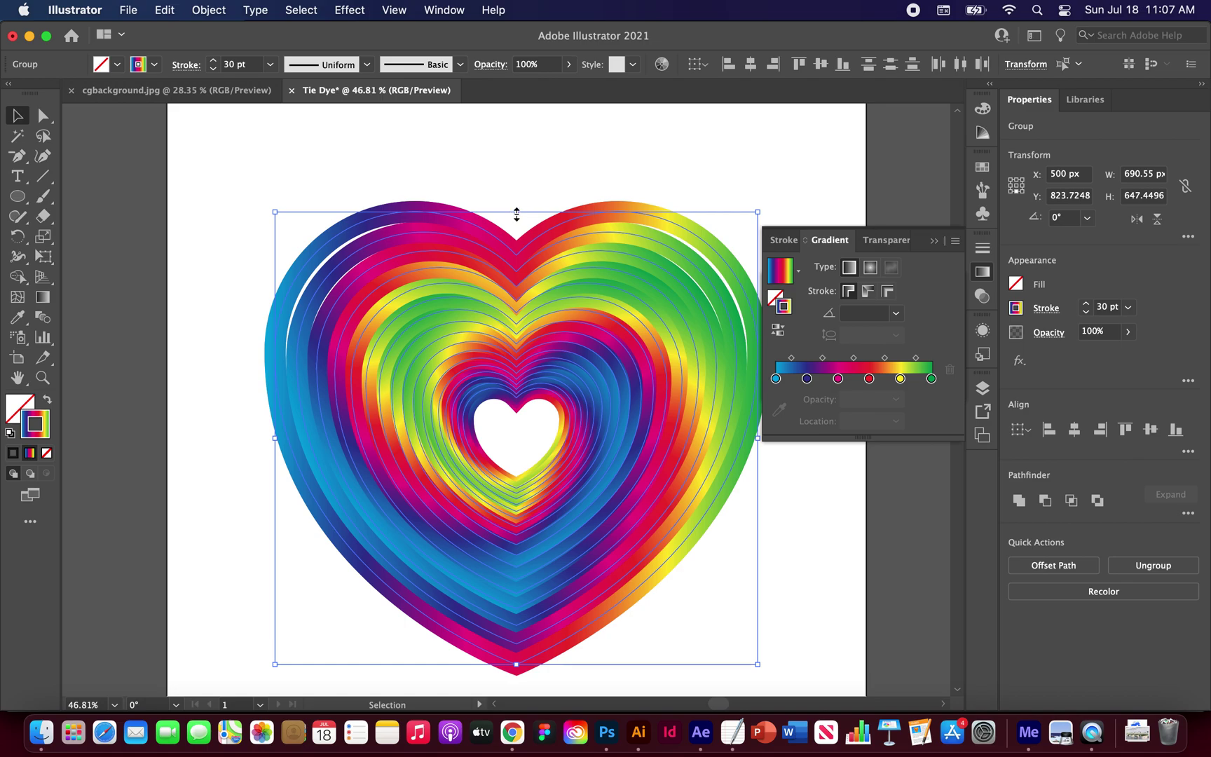
{"action": "left_click_drag", "start_coordinate": [516, 213], "coordinate": [464, 403]}
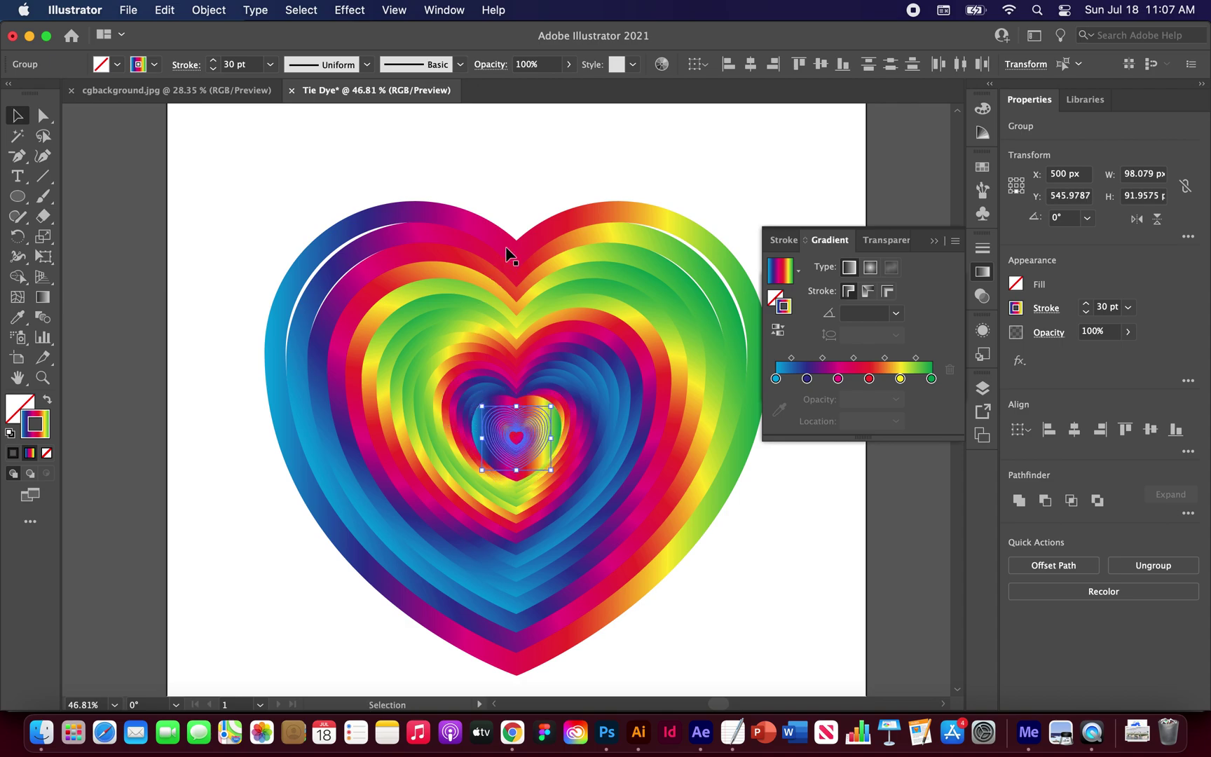
Step: Duplicate the rainbow heart group and shrink the copy to about 102 × 96 px in the centre hole
{"action": "left_click", "coordinate": [538, 152]}
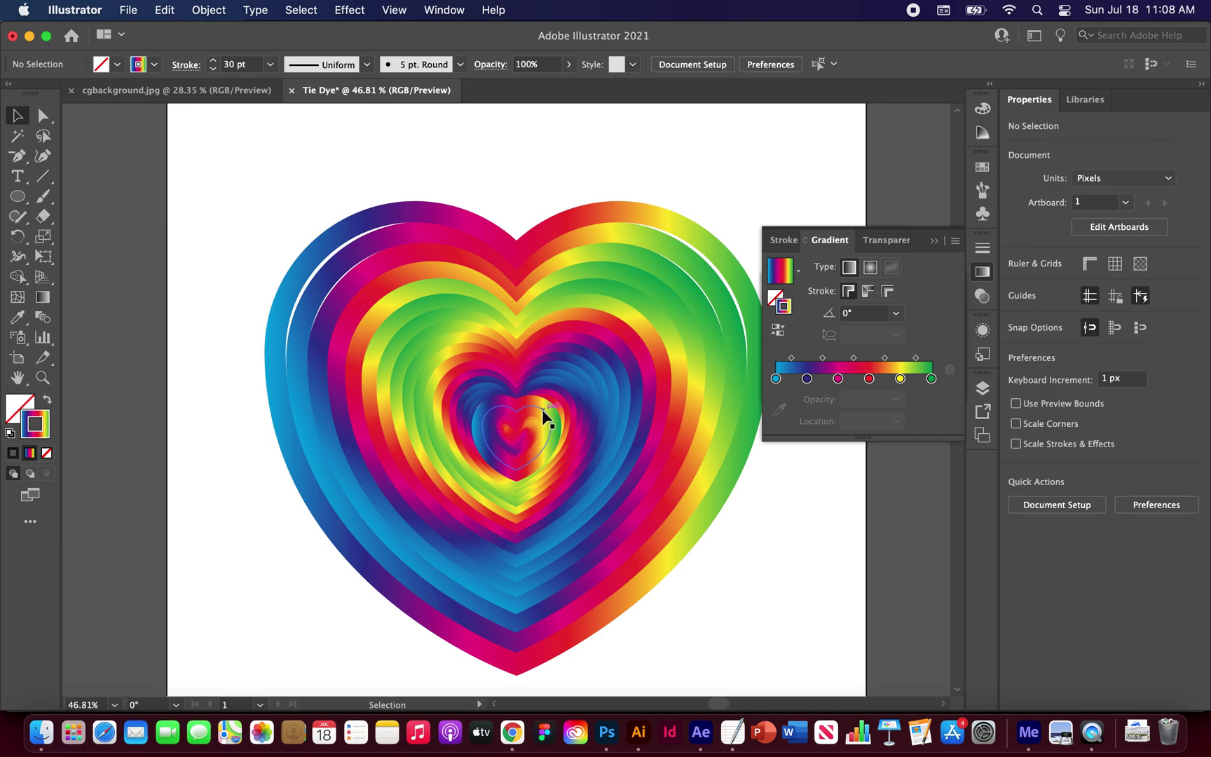
{"action": "left_click", "coordinate": [542, 410]}
{"action": "key", "text": "Delete"}
{"action": "key", "text": "super+a"}
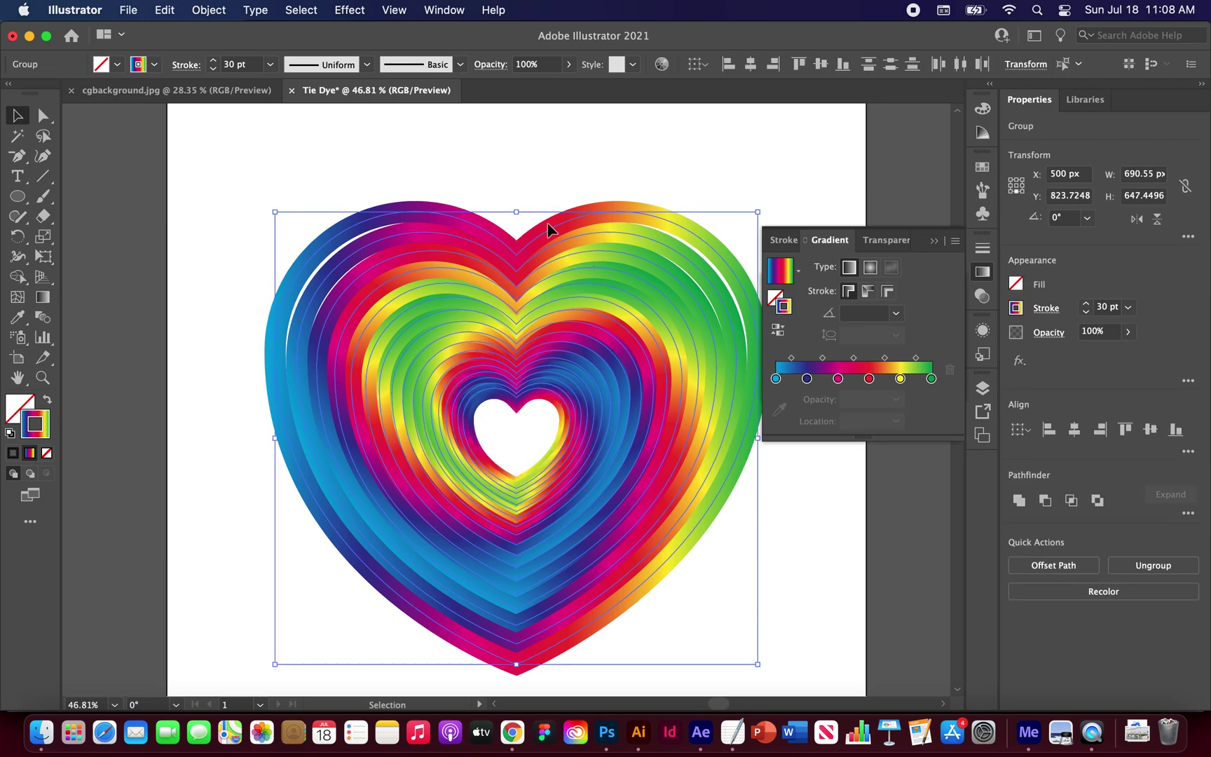
{"action": "left_click_drag", "start_coordinate": [516, 211], "coordinate": [510, 406]}
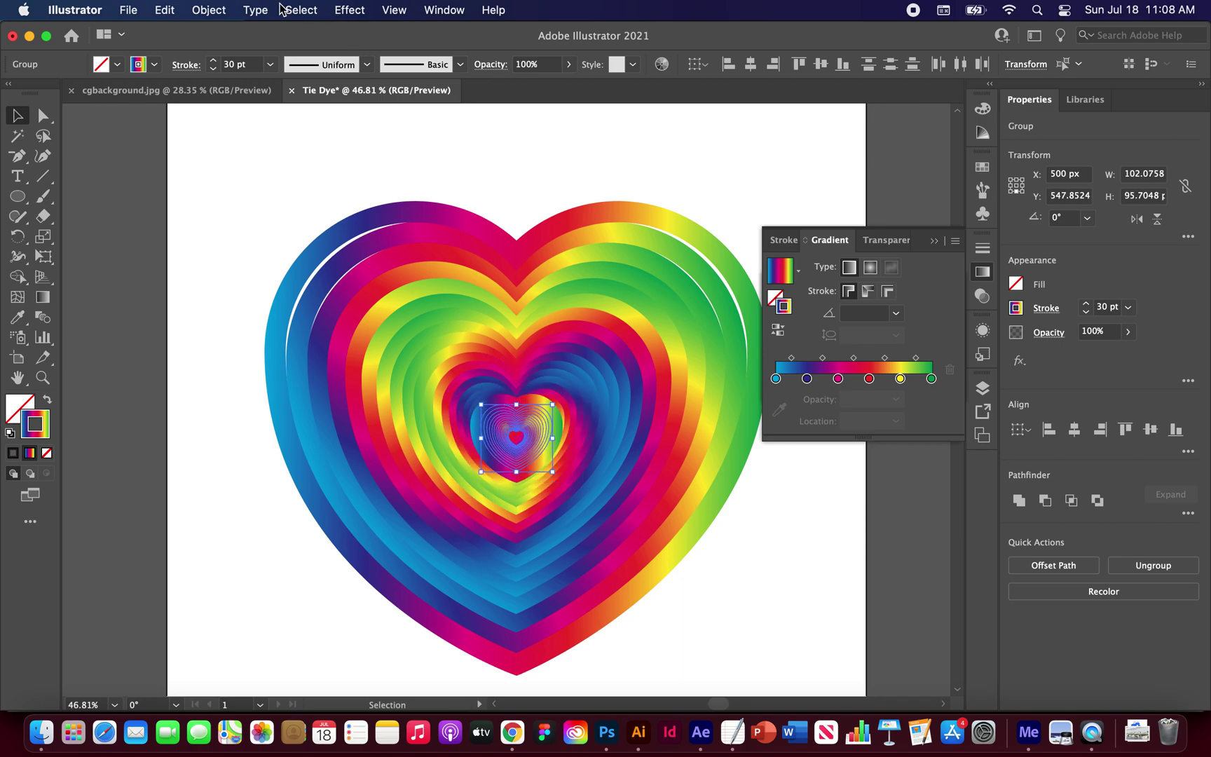
Step: Send the small centre heart to the back with Object > Arrange > Send to Back, then deselect
{"action": "left_click", "coordinate": [211, 10]}
{"action": "mouse_move", "coordinate": [217, 53]}
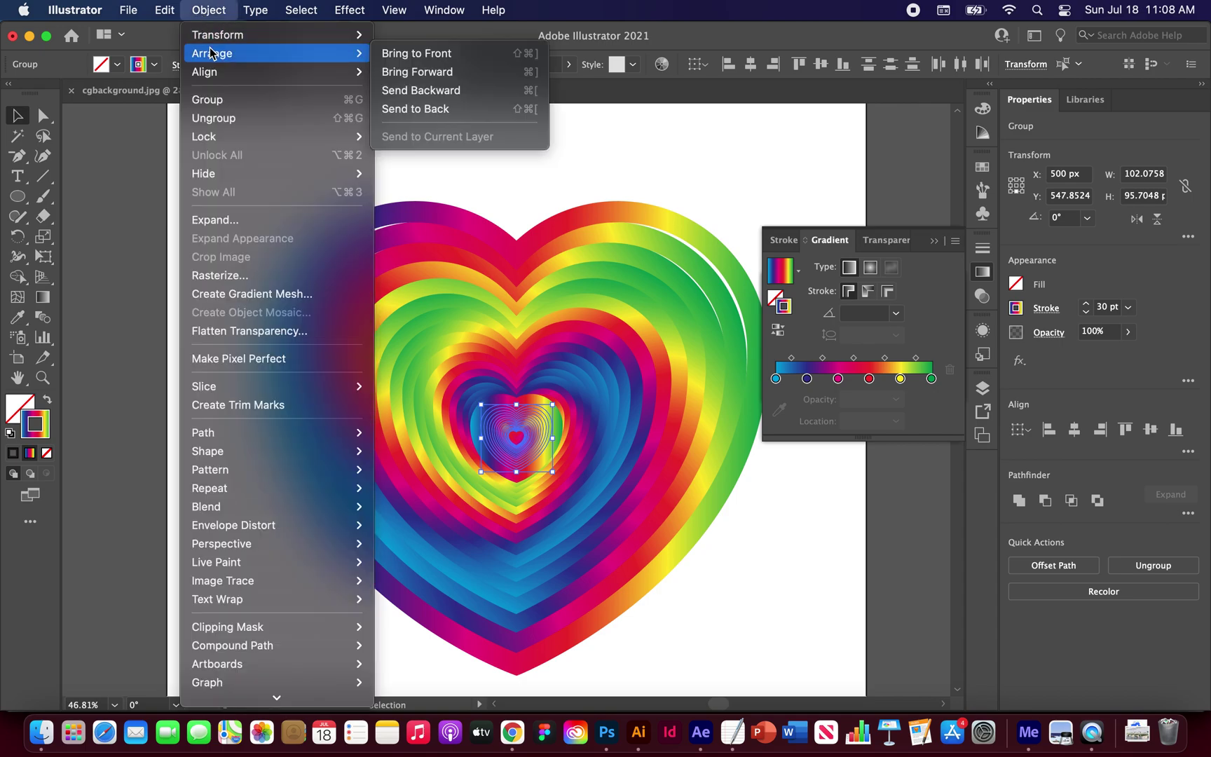
{"action": "left_click", "coordinate": [406, 109]}
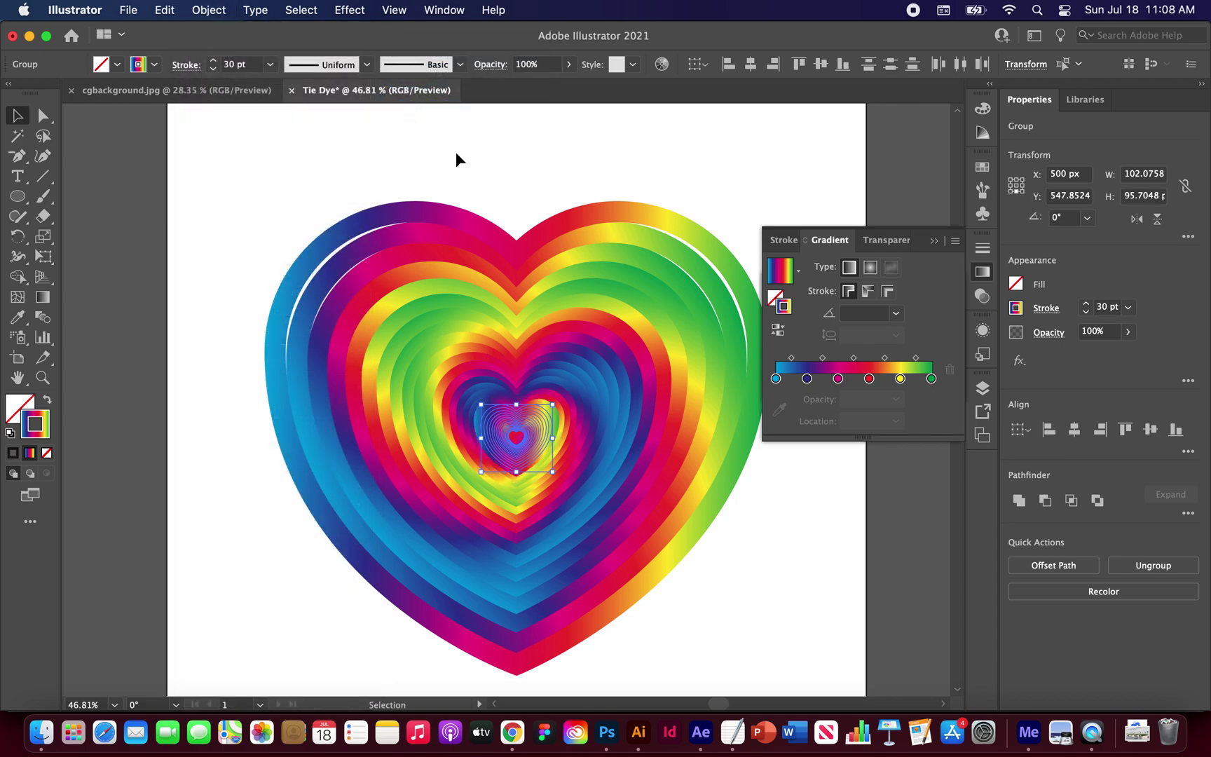
{"action": "left_click", "coordinate": [550, 181]}
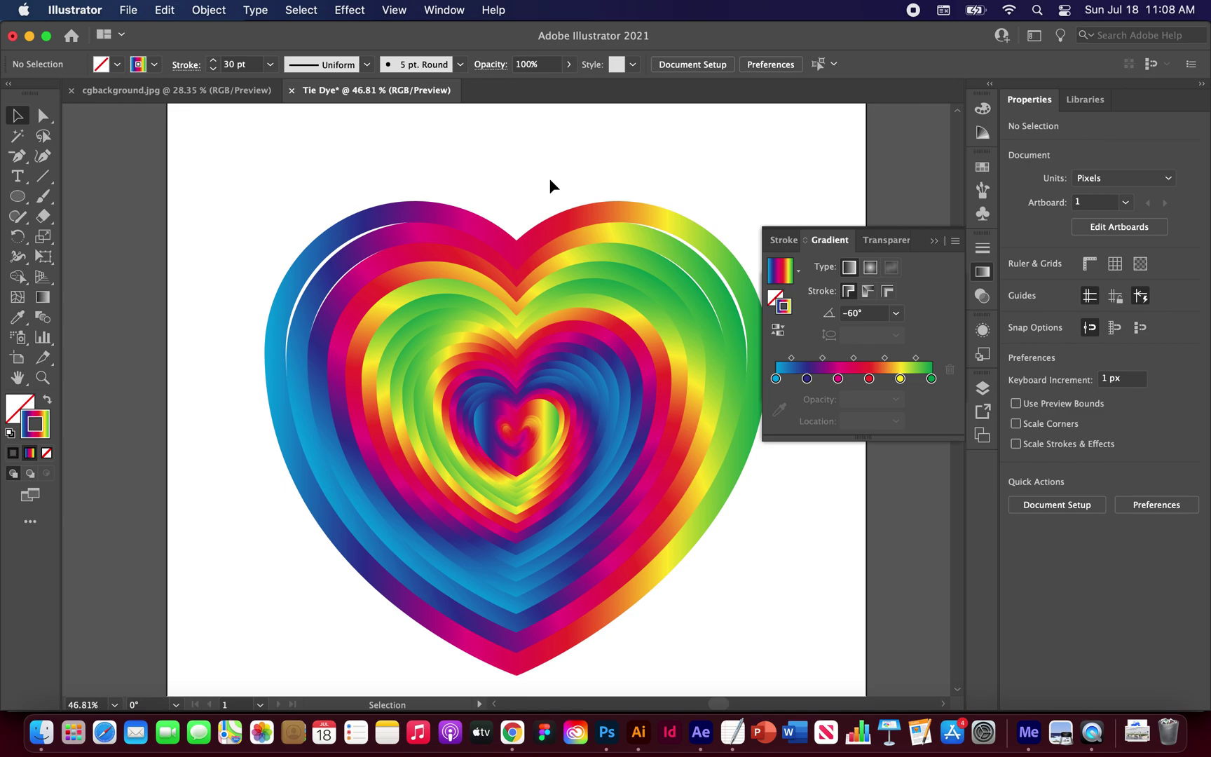
Step: Move one full-size rainbow heart group off the artboard to the left as a spare
{"action": "scroll", "coordinate": [550, 180], "scroll_direction": "down", "scroll_amount": 5}
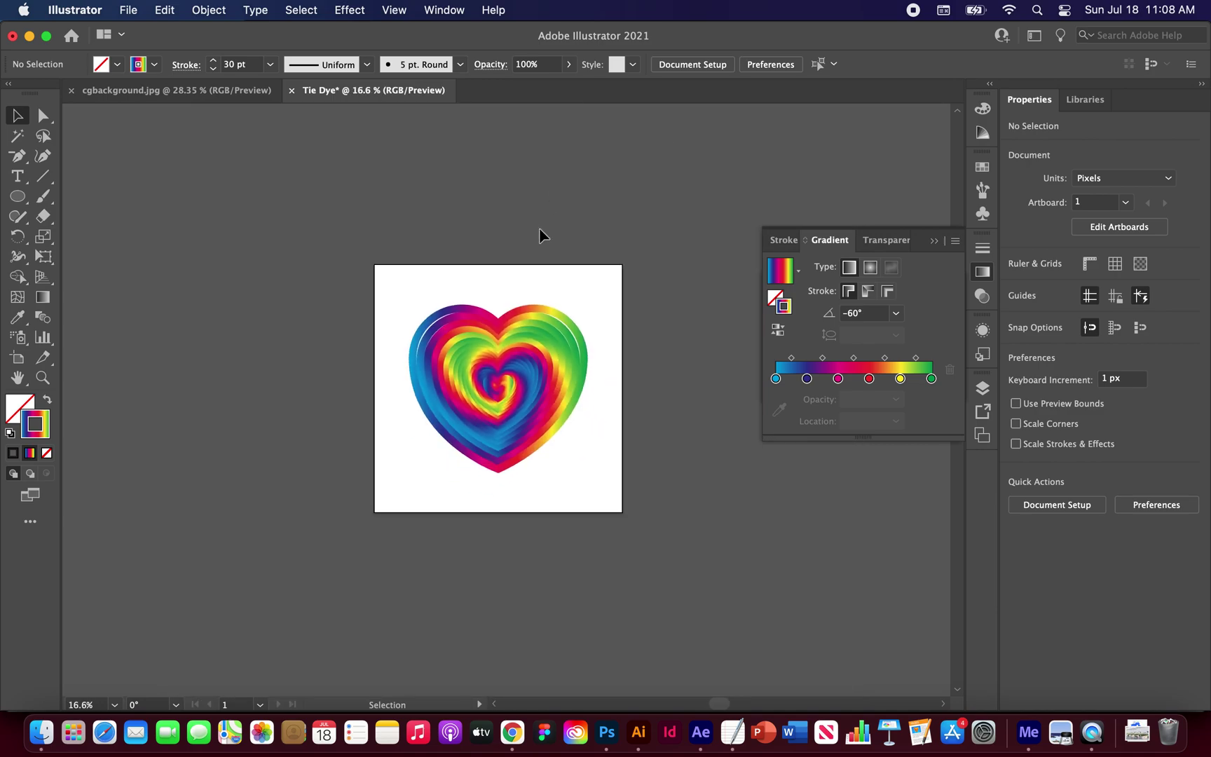
{"action": "scroll", "coordinate": [540, 228], "scroll_direction": "up", "scroll_amount": 2}
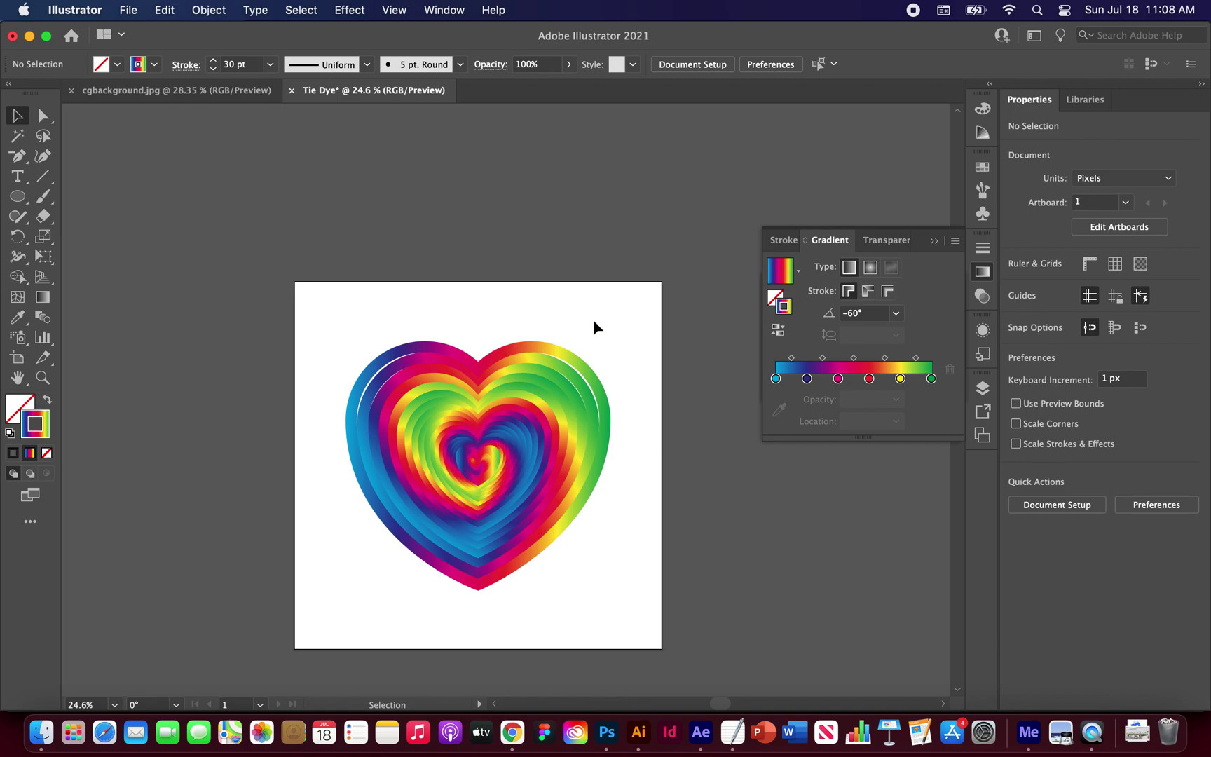
{"action": "left_click_drag", "start_coordinate": [630, 326], "coordinate": [332, 623]}
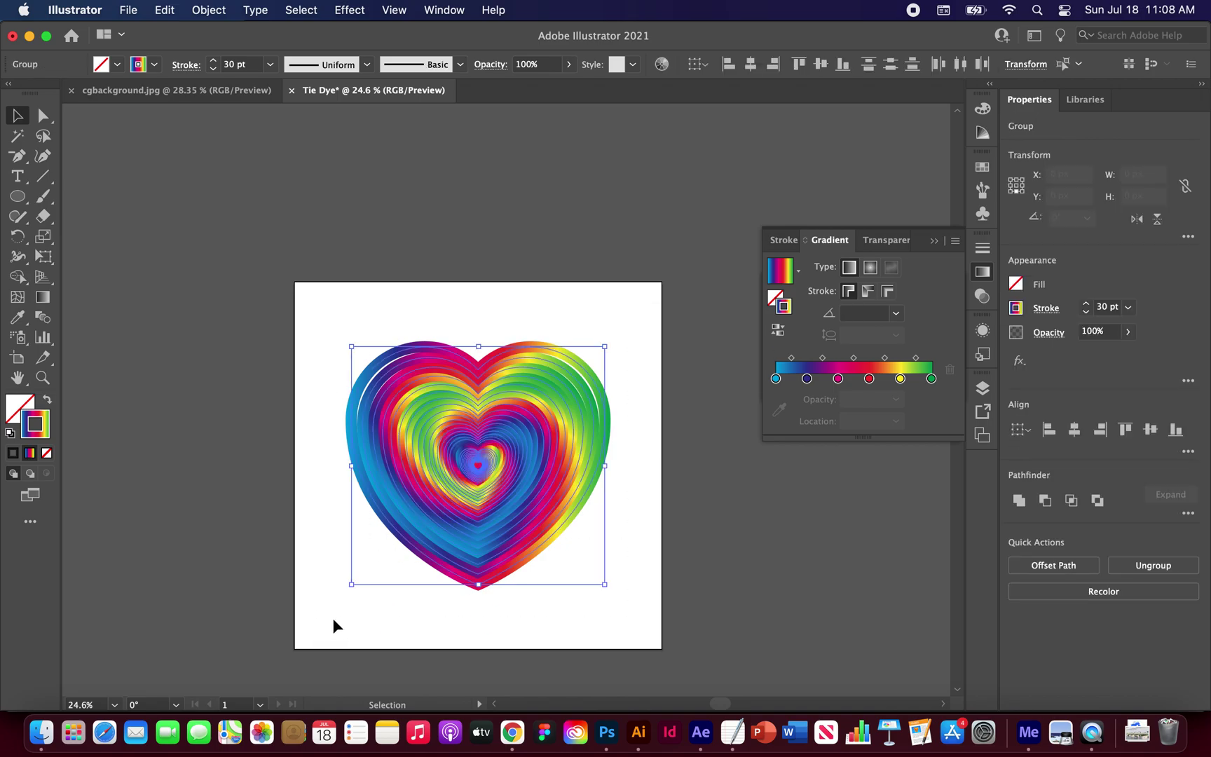
{"action": "scroll", "coordinate": [399, 560], "scroll_direction": "down", "scroll_amount": 2}
{"action": "scroll", "coordinate": [399, 559], "scroll_direction": "left", "scroll_amount": 3}
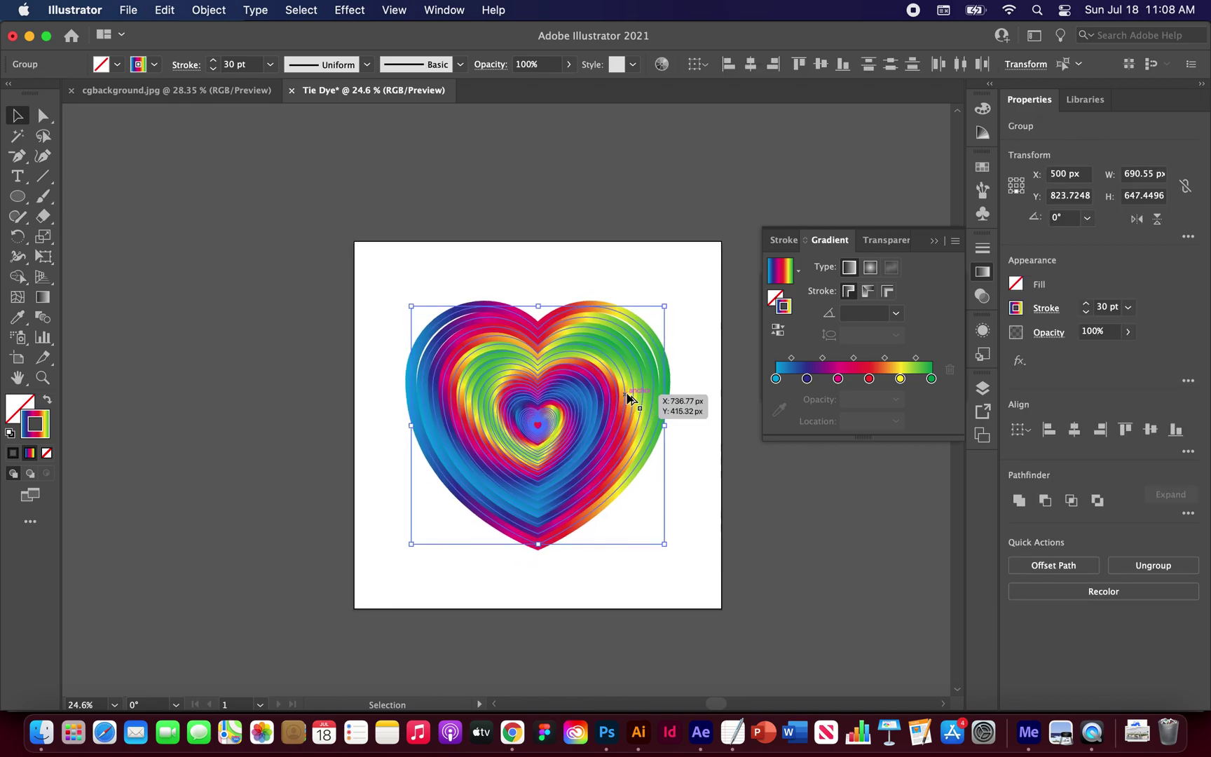
{"action": "left_click_drag", "start_coordinate": [628, 398], "coordinate": [233, 396]}
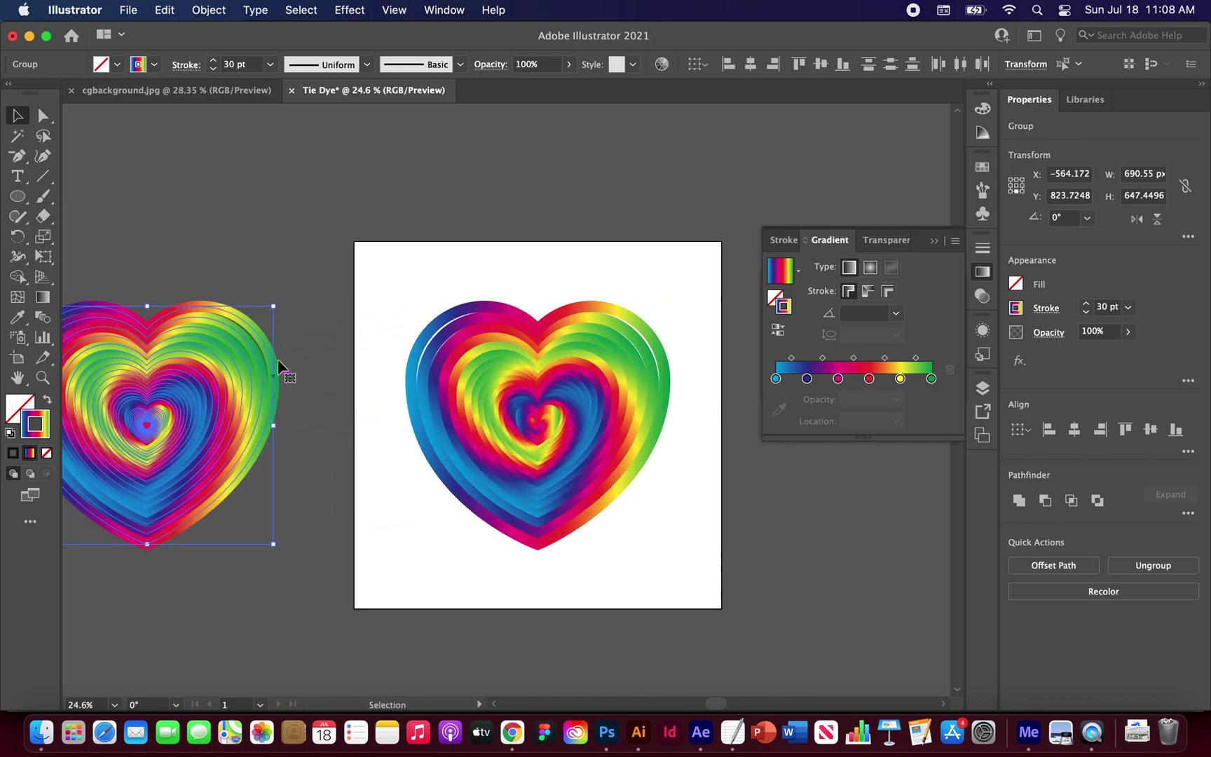
{"action": "left_click", "coordinate": [308, 286]}
Step: Marquee-select the remaining artboard heart as one 690.55 × 647.45 px group
{"action": "scroll", "coordinate": [302, 284], "scroll_direction": "down", "scroll_amount": 1}
{"action": "scroll", "coordinate": [301, 285], "scroll_direction": "left", "scroll_amount": 3}
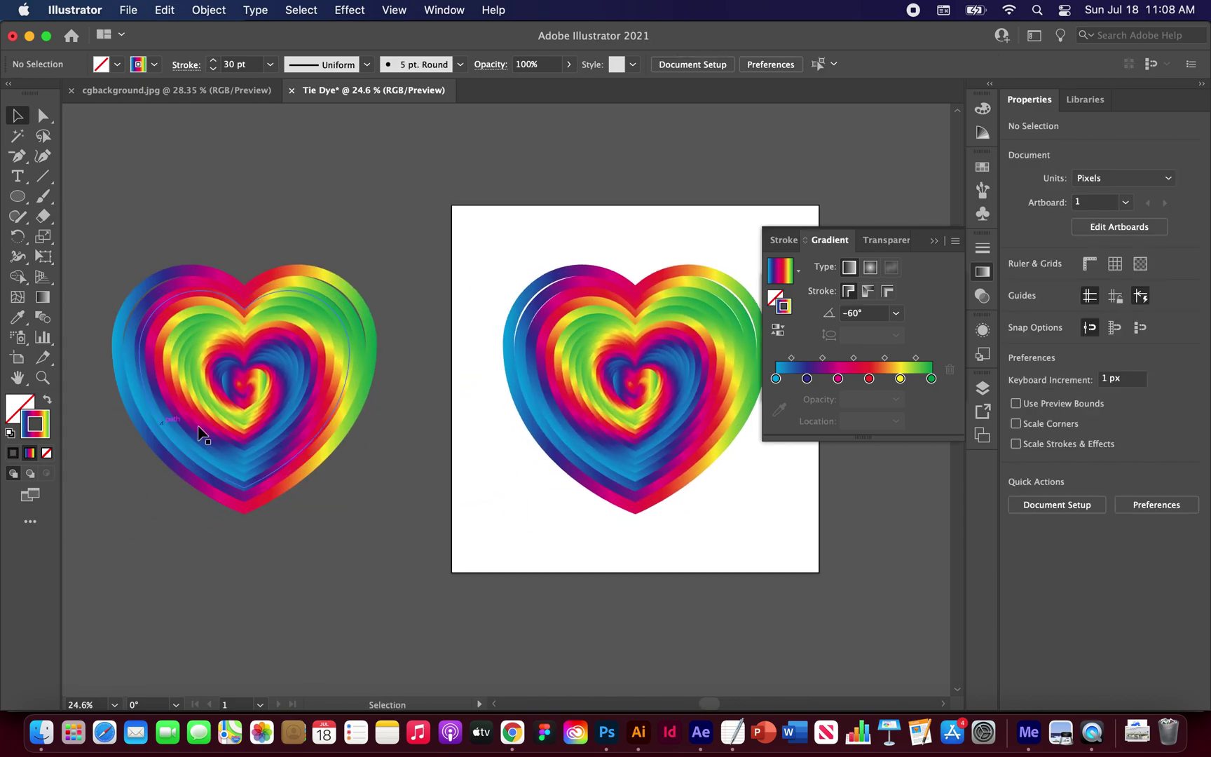
{"action": "scroll", "coordinate": [252, 419], "scroll_direction": "right", "scroll_amount": 4}
{"action": "scroll", "coordinate": [252, 419], "scroll_direction": "up", "scroll_amount": 1}
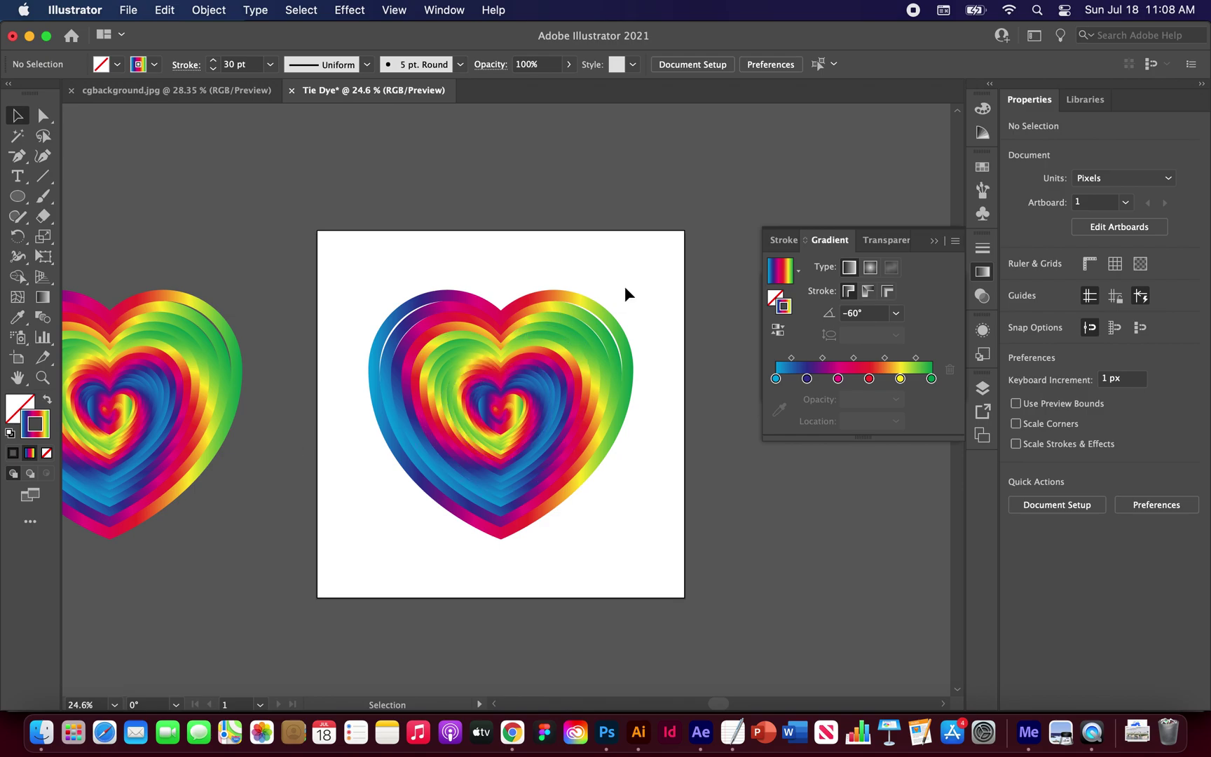
{"action": "scroll", "coordinate": [635, 283], "scroll_direction": "up", "scroll_amount": 3}
{"action": "scroll", "coordinate": [635, 284], "scroll_direction": "down", "scroll_amount": 2}
{"action": "scroll", "coordinate": [635, 284], "scroll_direction": "left", "scroll_amount": 2}
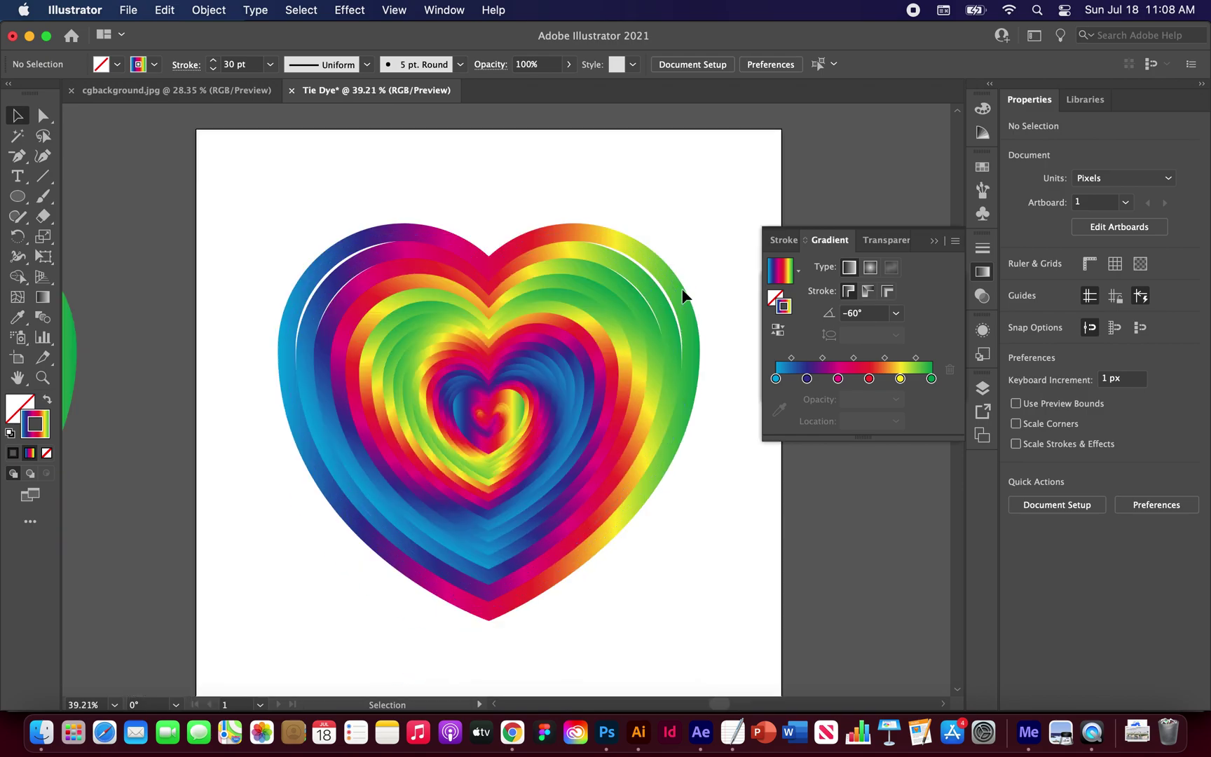
{"action": "left_click_drag", "start_coordinate": [710, 185], "coordinate": [261, 649]}
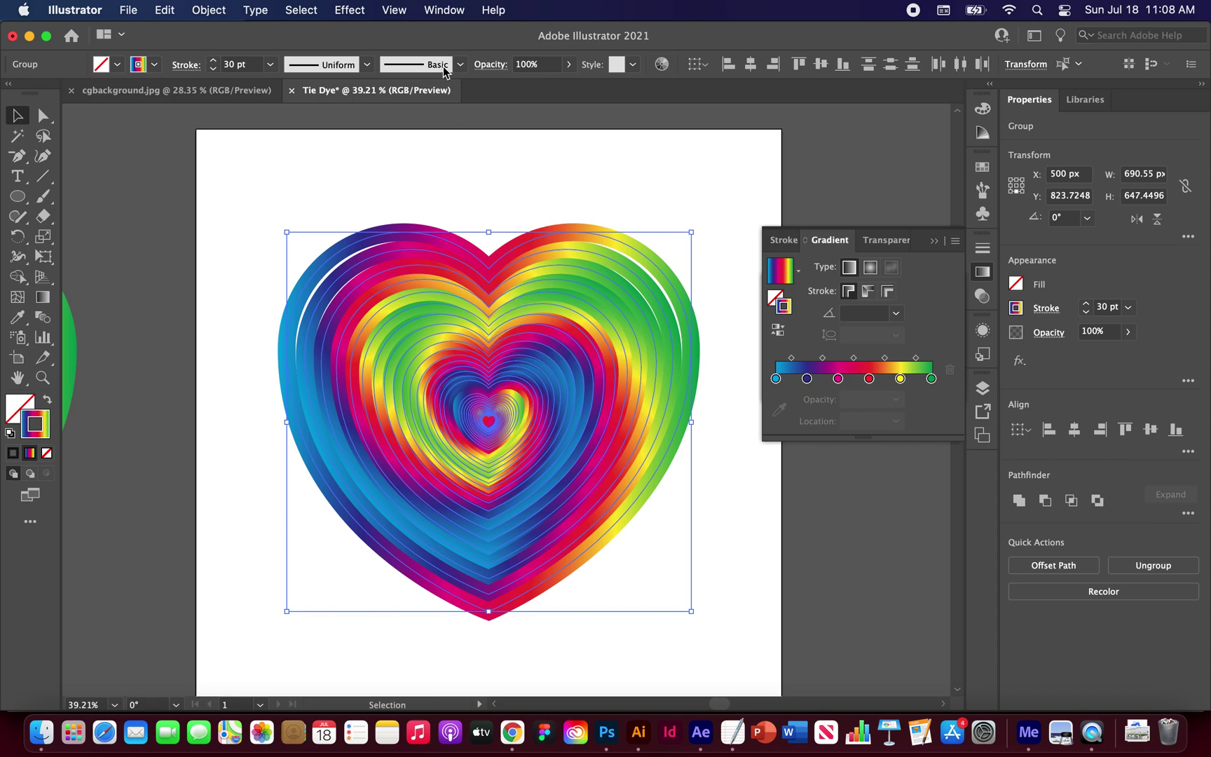
Step: Open Effect > Distort & Transform > Roughen and preview sizes 1–2% with smooth versus corner points
{"action": "left_click", "coordinate": [347, 10]}
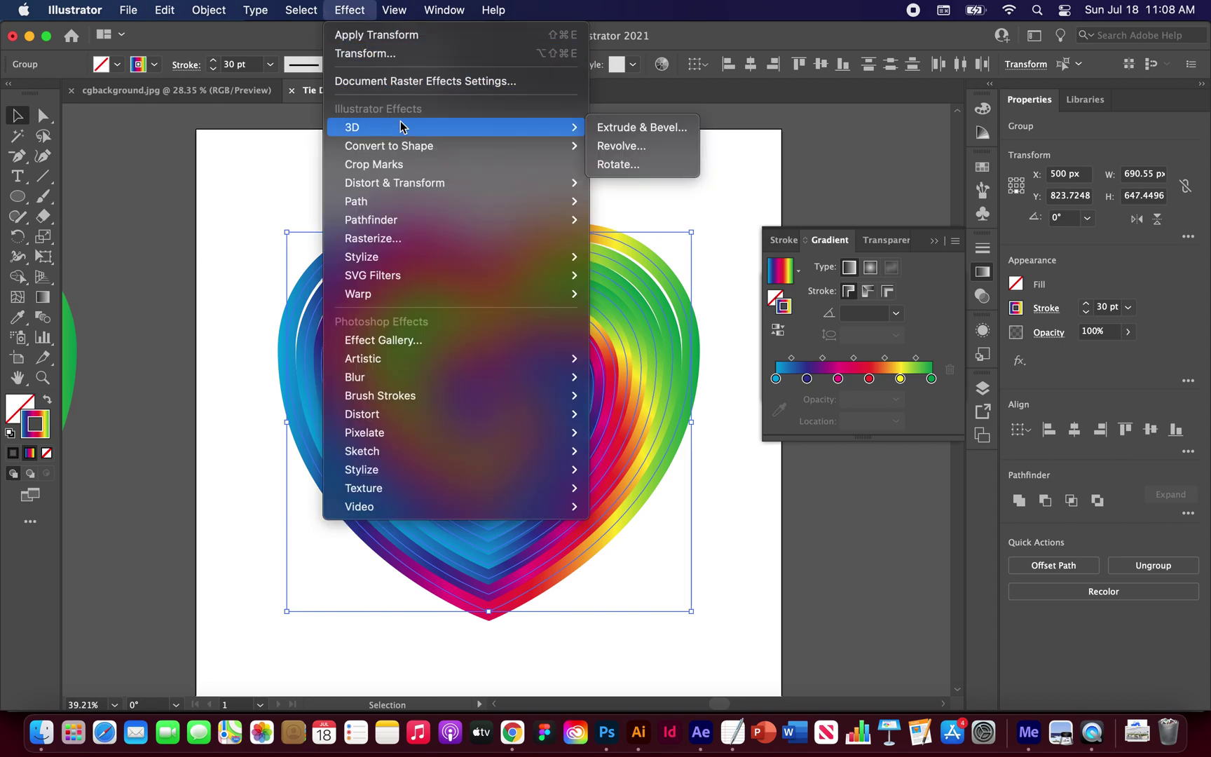
{"action": "mouse_move", "coordinate": [429, 249]}
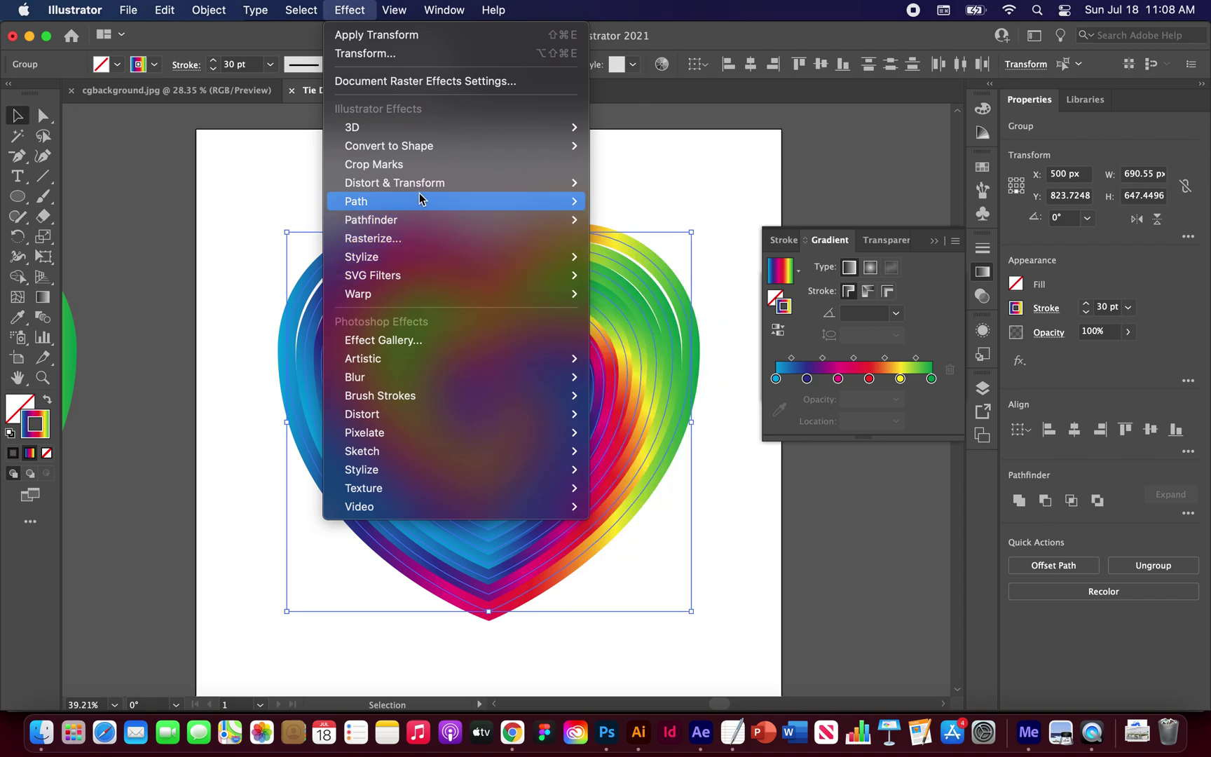
{"action": "mouse_move", "coordinate": [429, 181]}
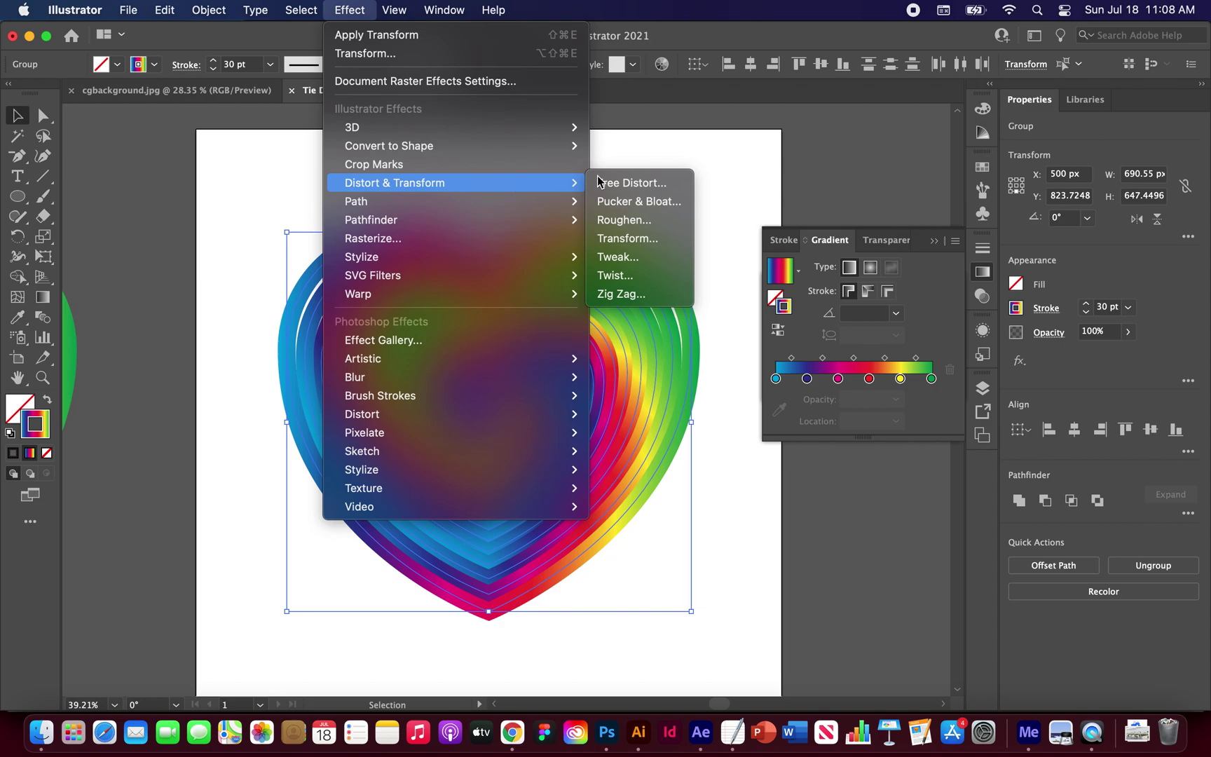
{"action": "left_click", "coordinate": [623, 220]}
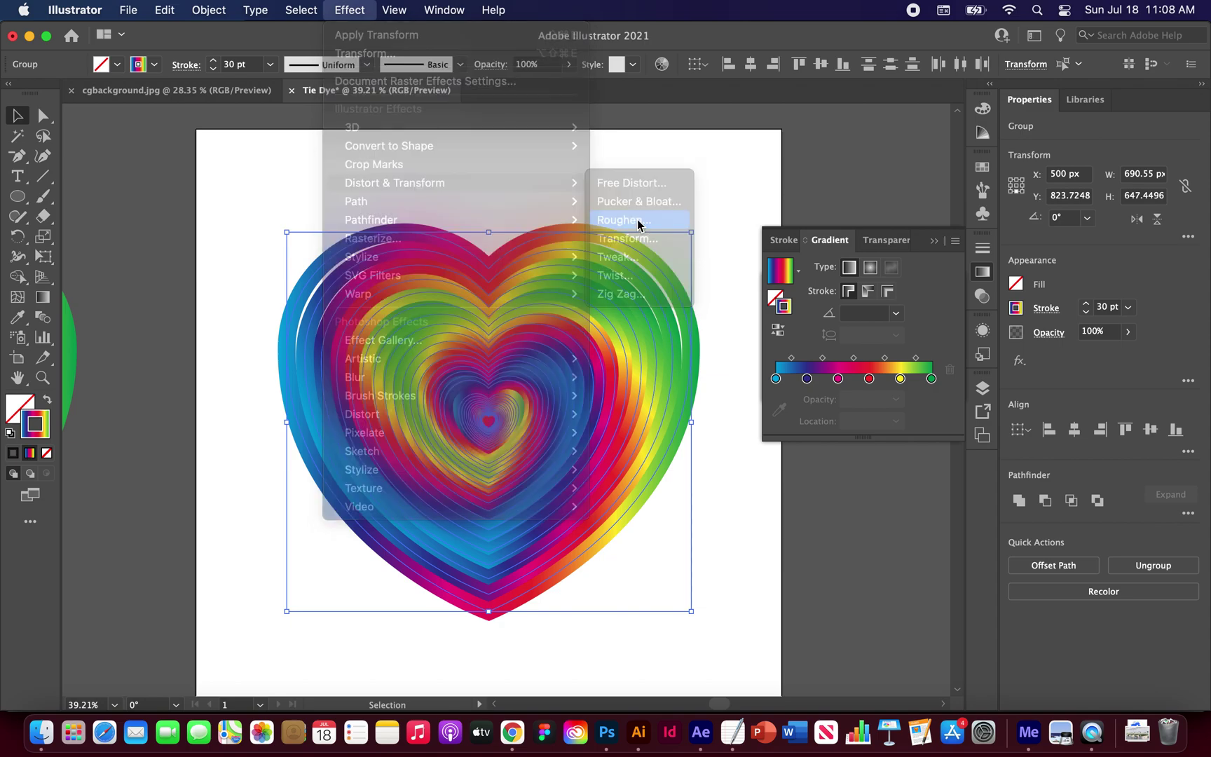
{"action": "left_click_drag", "start_coordinate": [562, 242], "coordinate": [853, 149]}
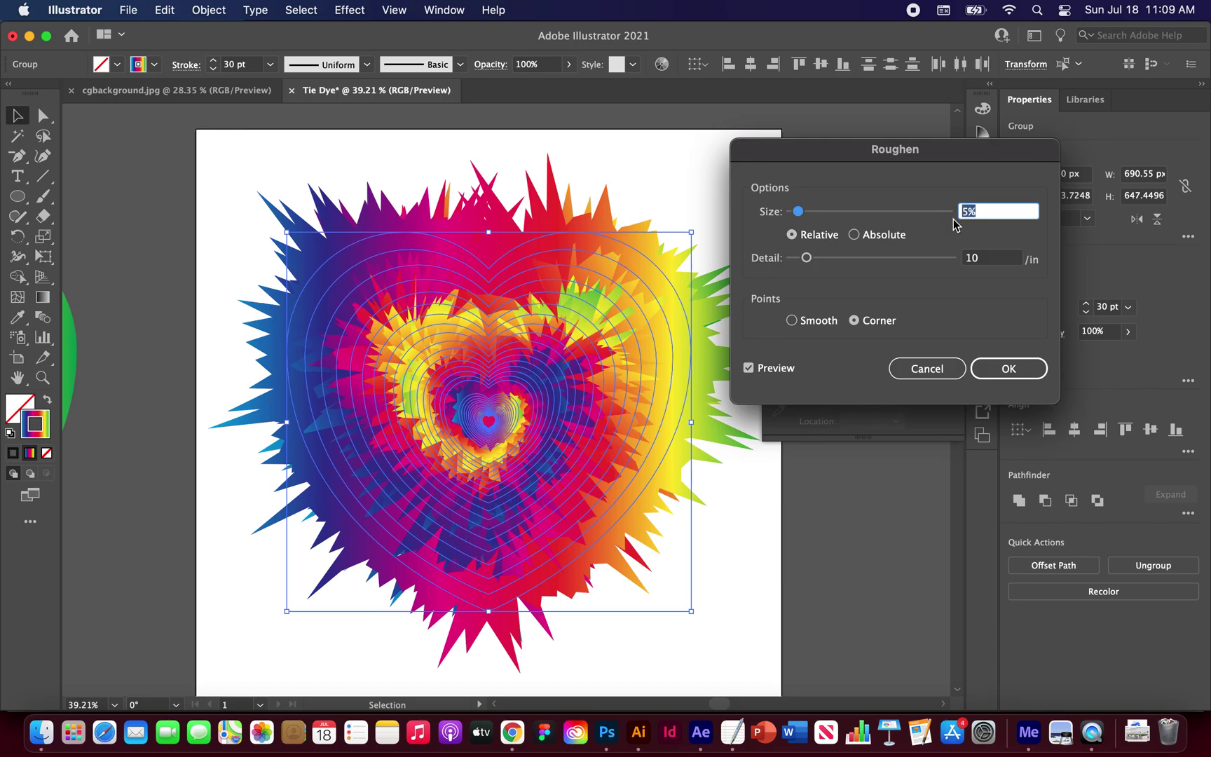
{"action": "key", "text": "Down"}
{"action": "key", "text": "Down"}
{"action": "key", "text": "Down"}
{"action": "key", "text": "Down"}
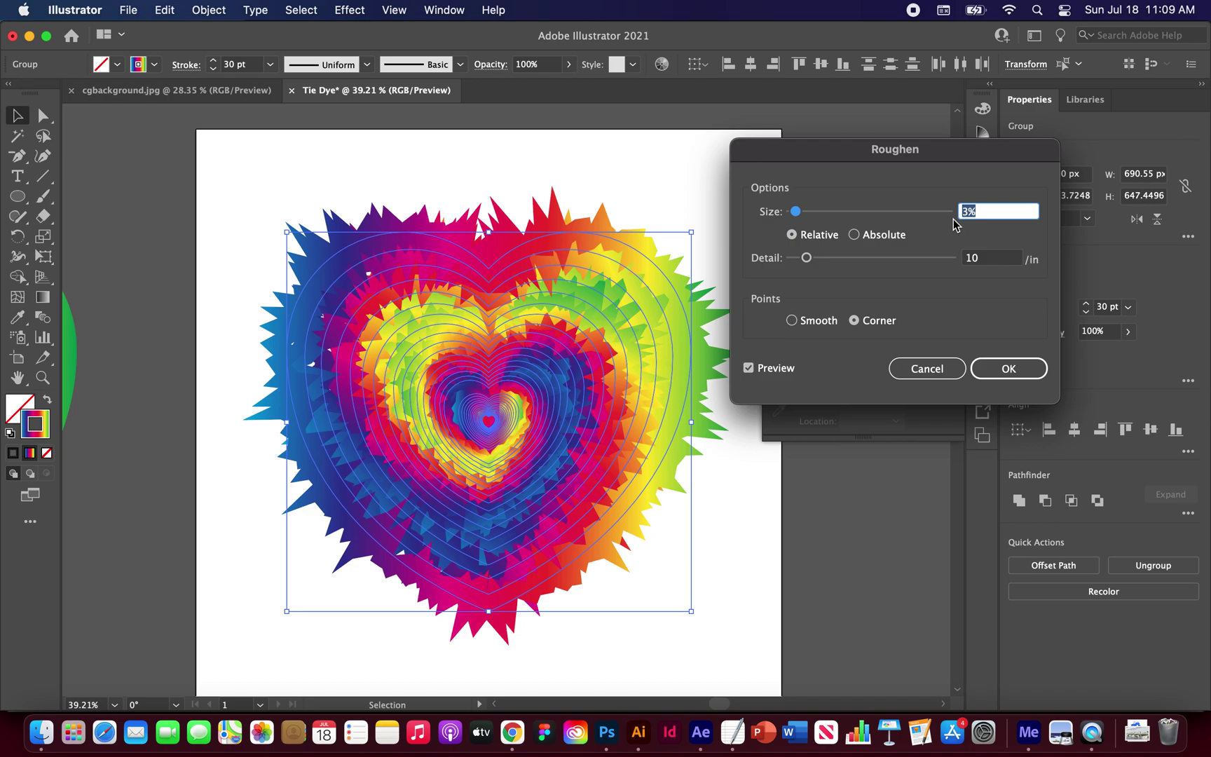
{"action": "key", "text": "Up"}
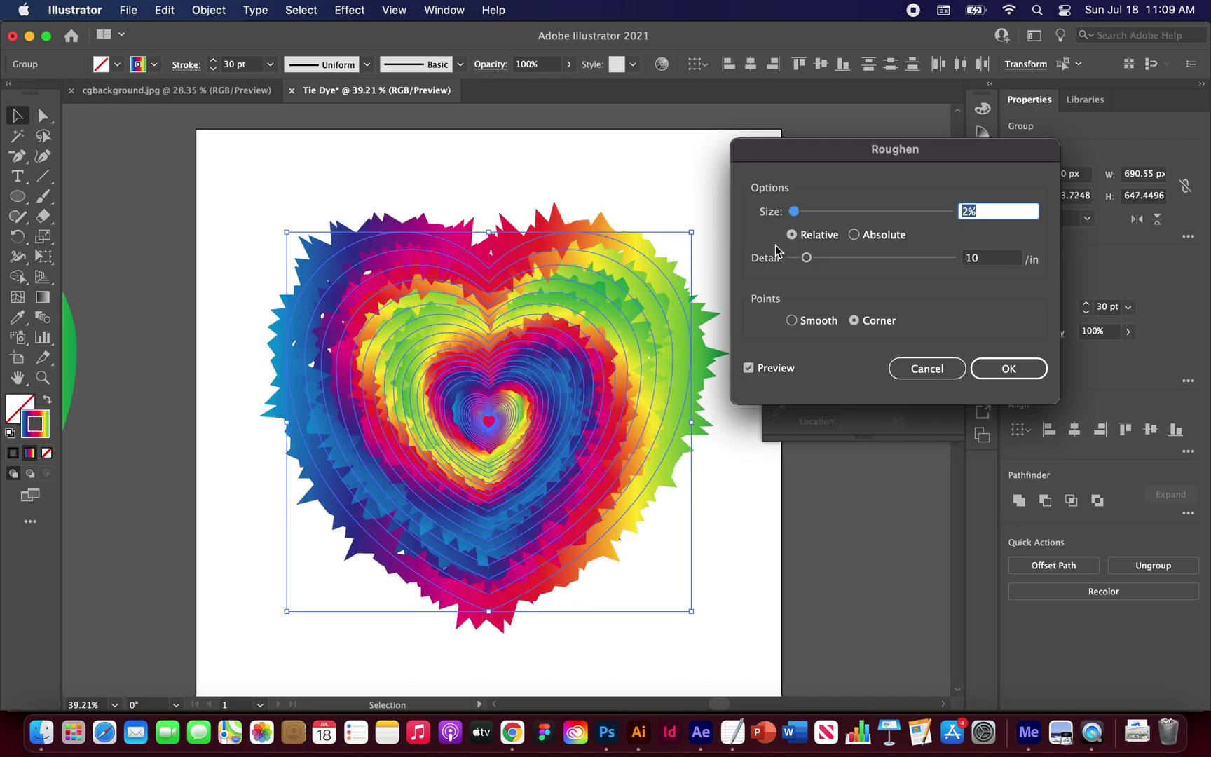
{"action": "left_click", "coordinate": [794, 321]}
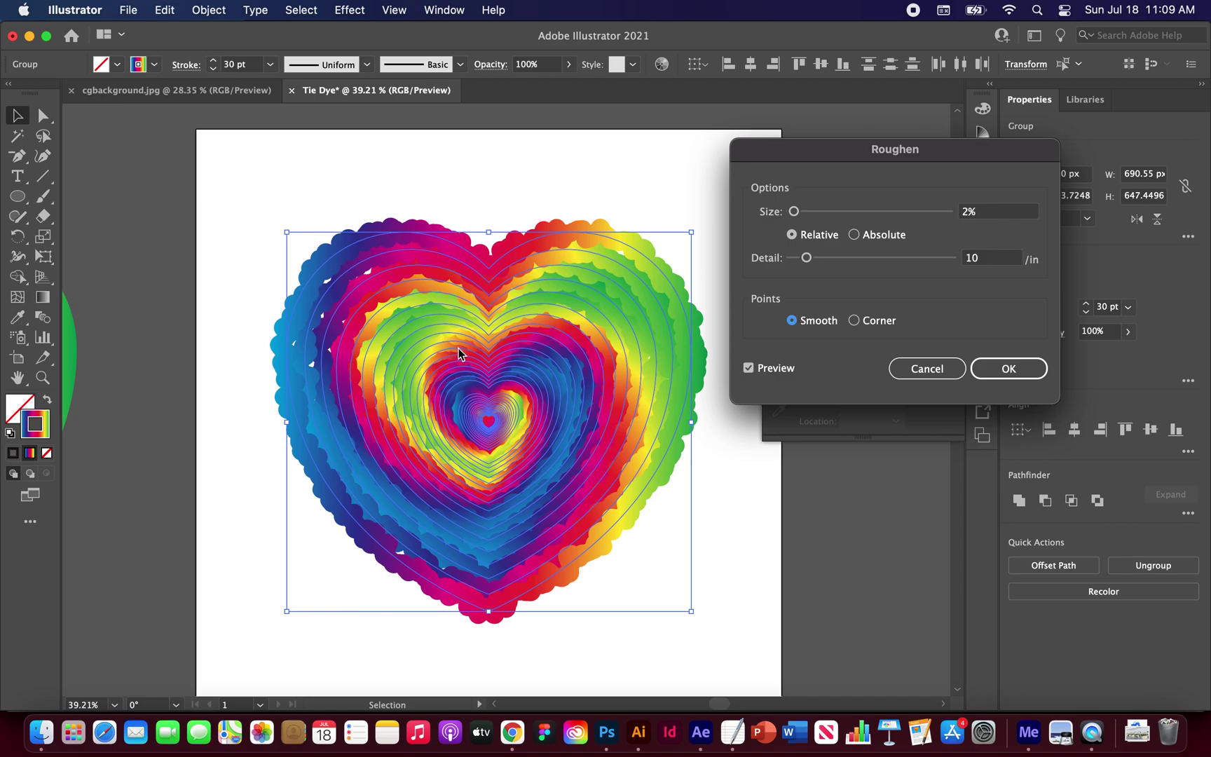
{"action": "left_click", "coordinate": [855, 322]}
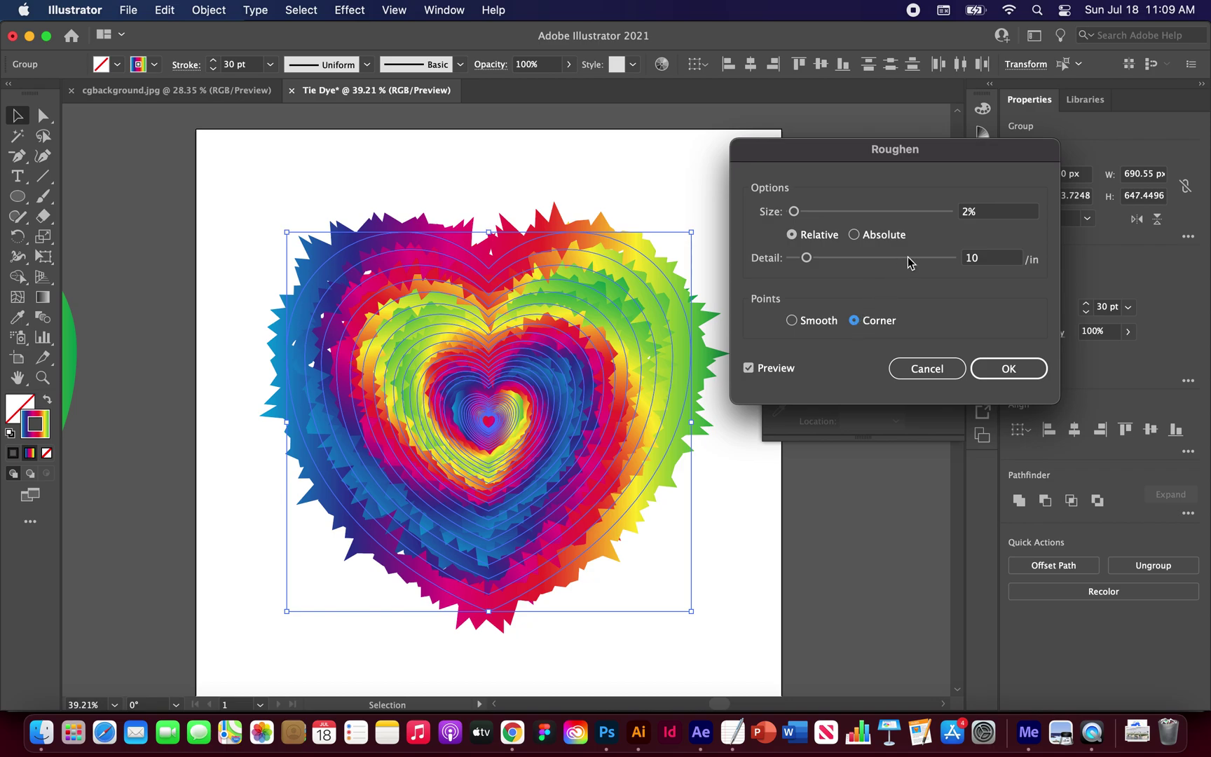
Step: Set Roughen size to 3% and detail to 12/in with corner points, and apply it
{"action": "left_click", "coordinate": [991, 212]}
{"action": "key", "text": "Up"}
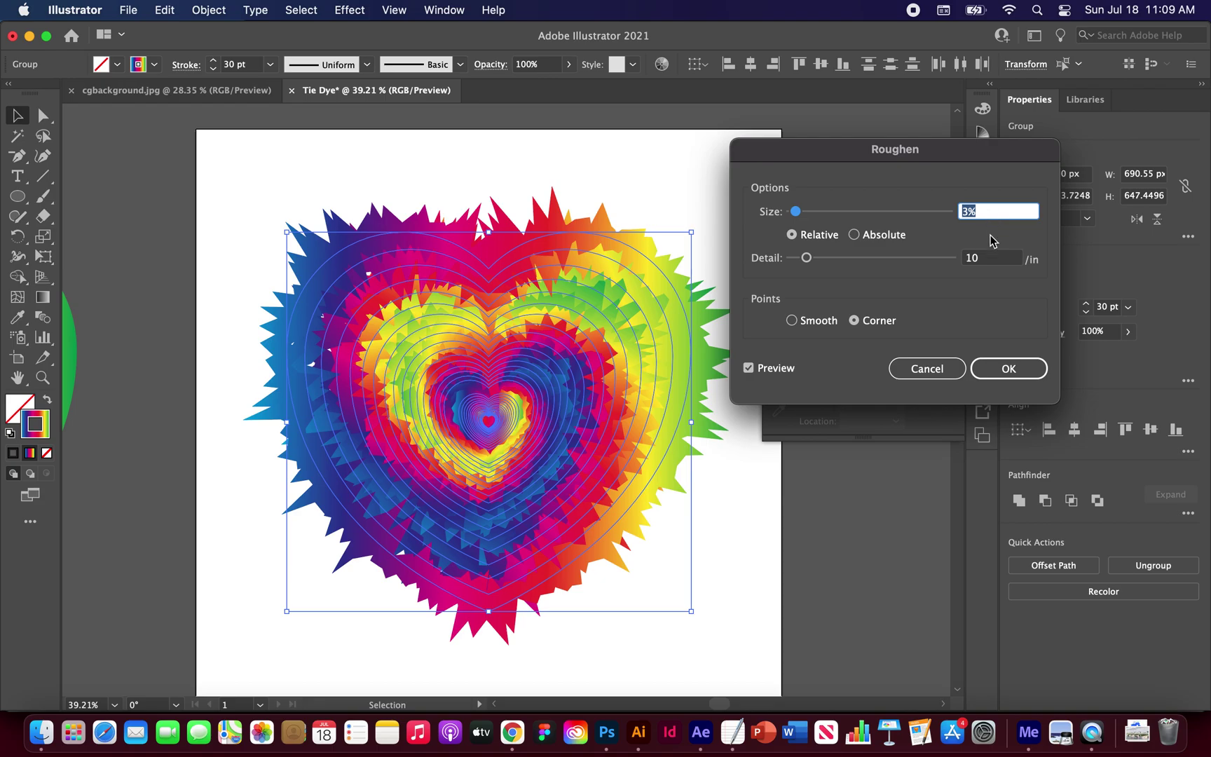
{"action": "left_click", "coordinate": [985, 256]}
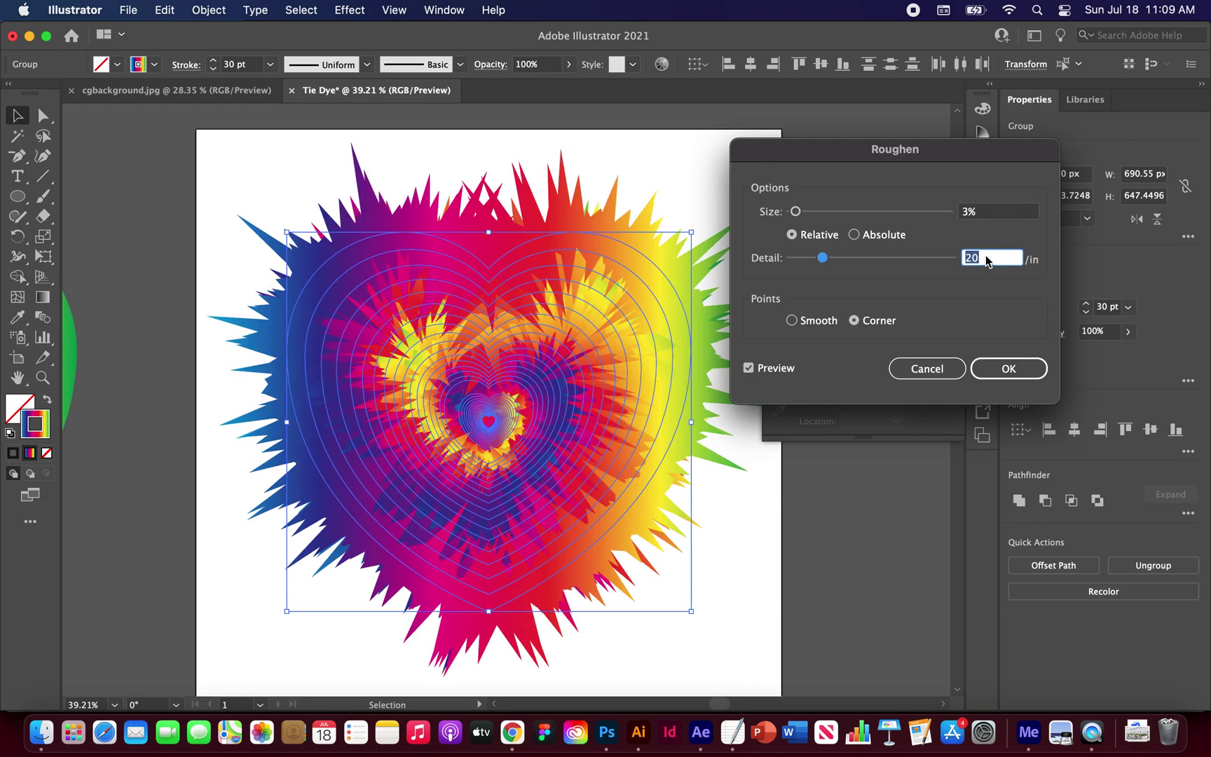
{"action": "key", "text": "shift+Down"}
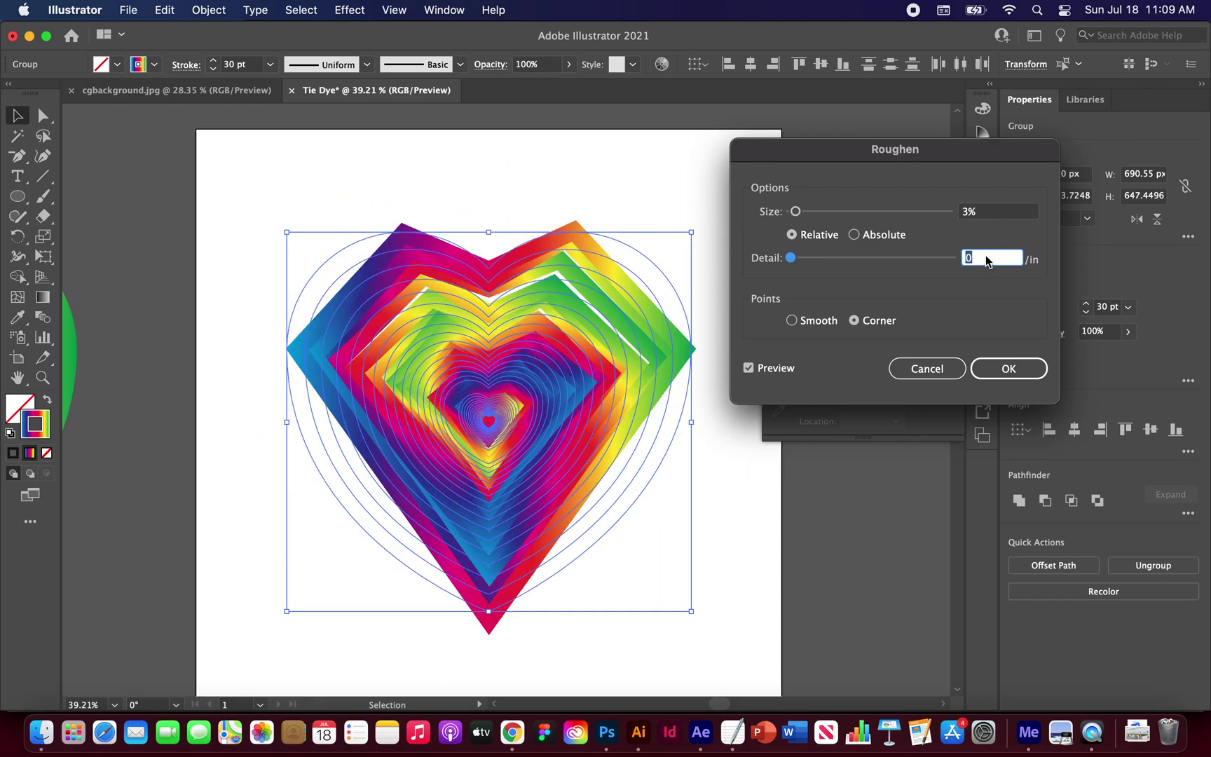
{"action": "key", "text": "shift+Up"}
{"action": "key", "text": "Up"}
{"action": "key", "text": "Up"}
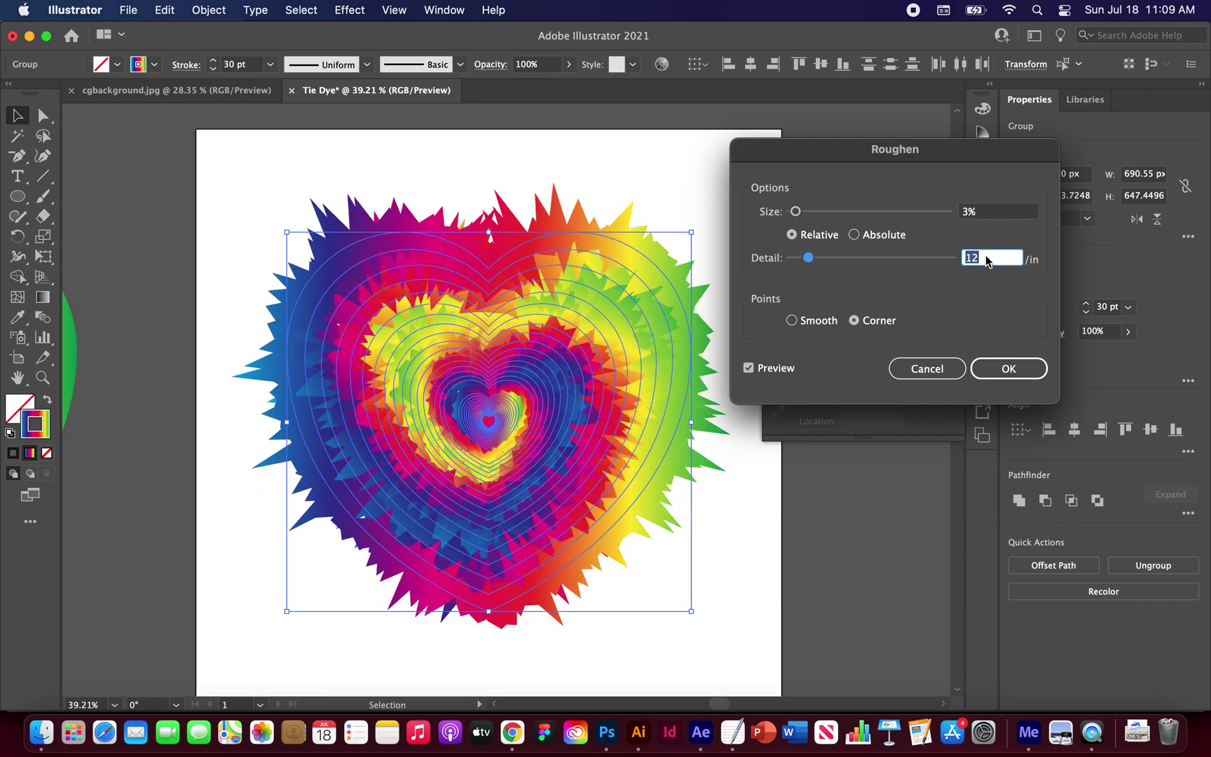
{"action": "key", "text": "Up"}
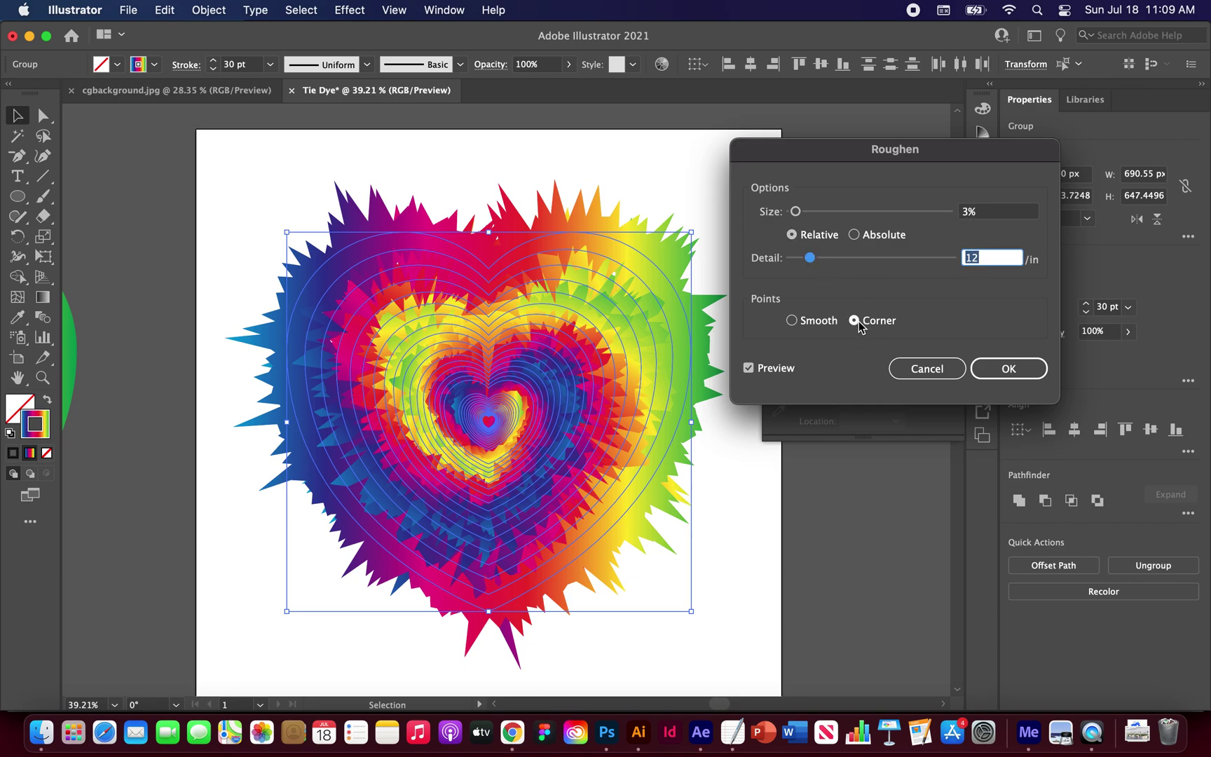
{"action": "left_click", "coordinate": [1006, 367]}
Step: Reselect the roughened heart group and open Effect > Distort > Ocean Ripple (size 9, magnitude 9)
{"action": "left_click", "coordinate": [729, 198]}
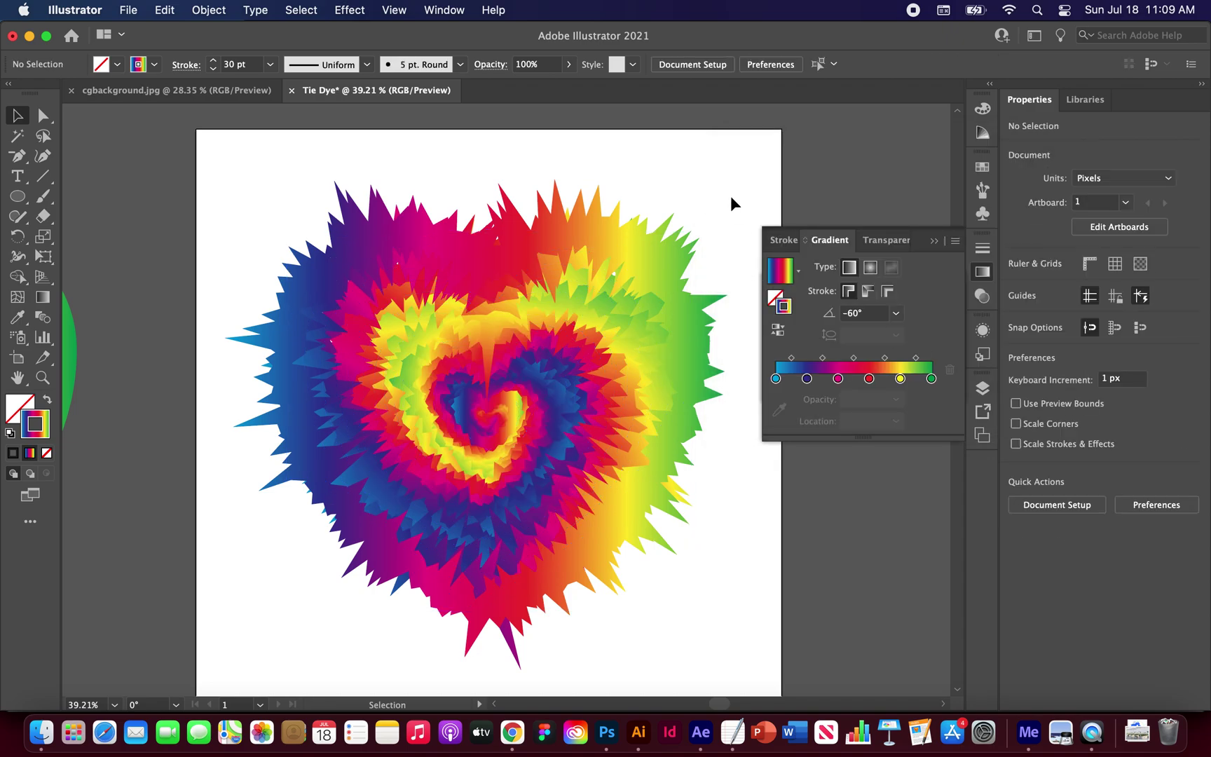
{"action": "scroll", "coordinate": [725, 209], "scroll_direction": "down", "scroll_amount": 3}
{"action": "scroll", "coordinate": [652, 257], "scroll_direction": "up", "scroll_amount": 3}
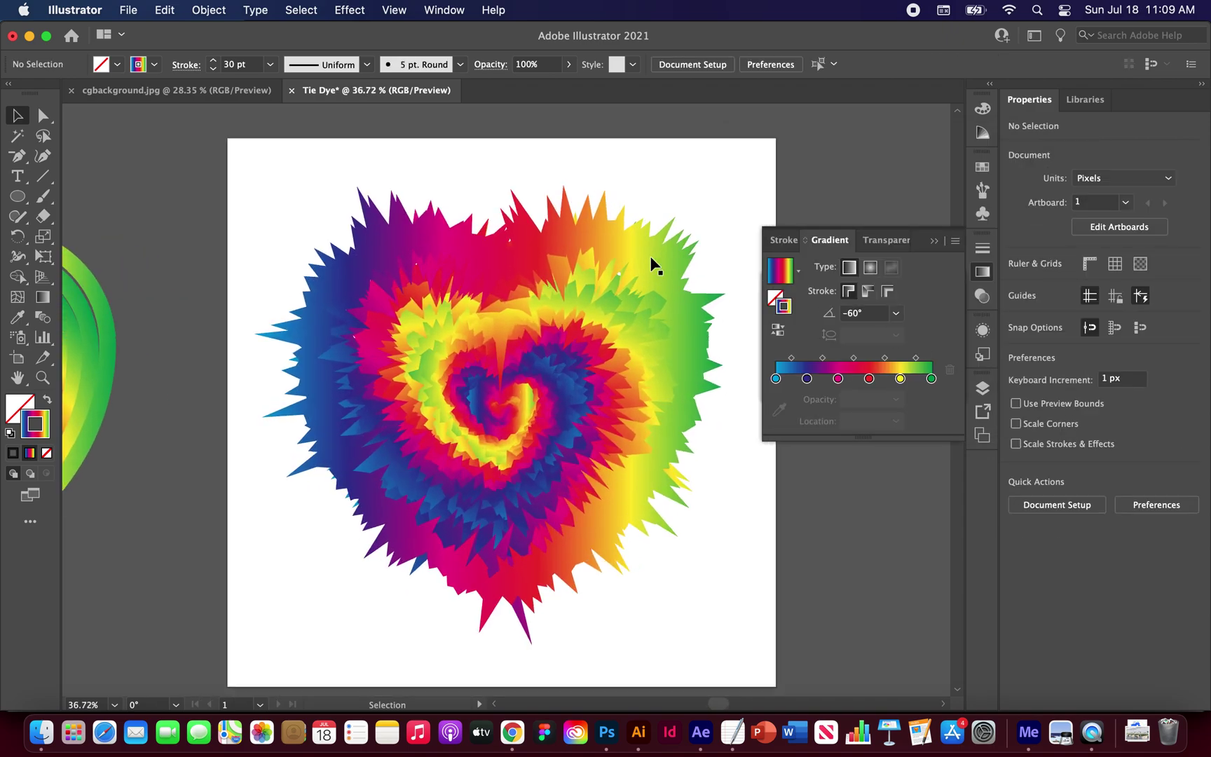
{"action": "left_click_drag", "start_coordinate": [708, 186], "coordinate": [266, 637]}
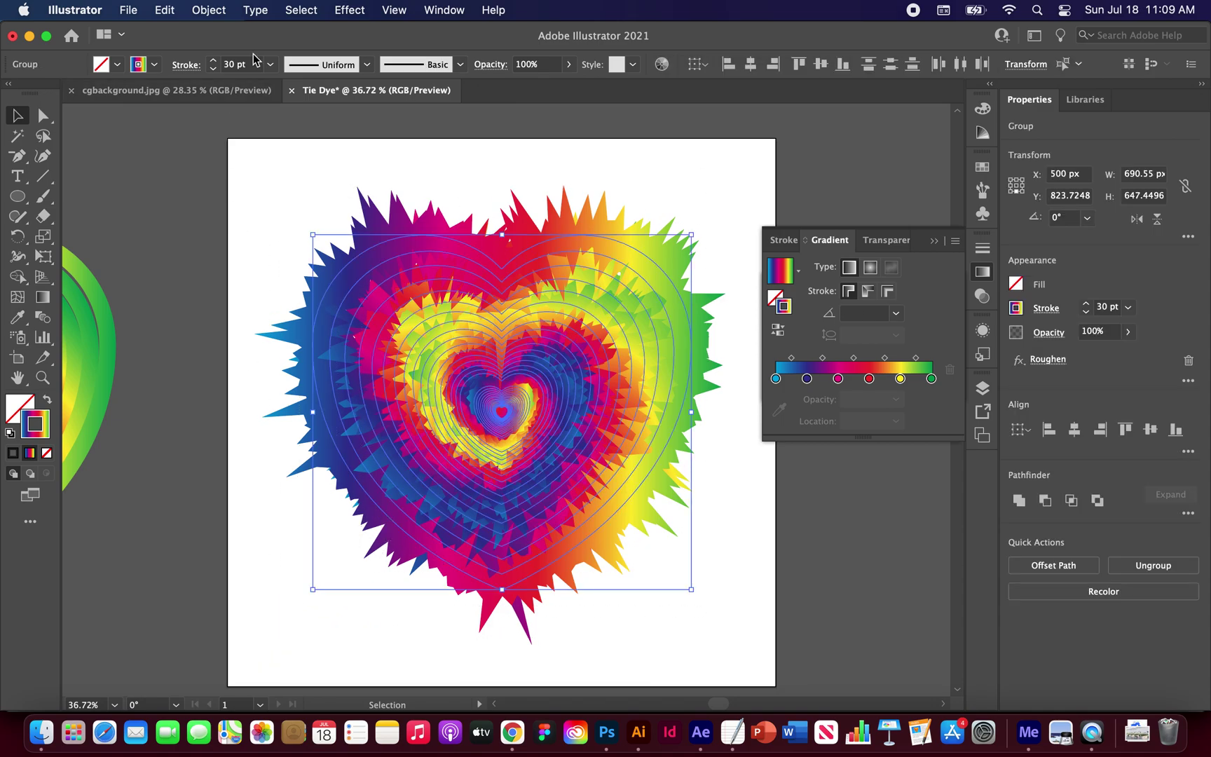
{"action": "left_click", "coordinate": [350, 10]}
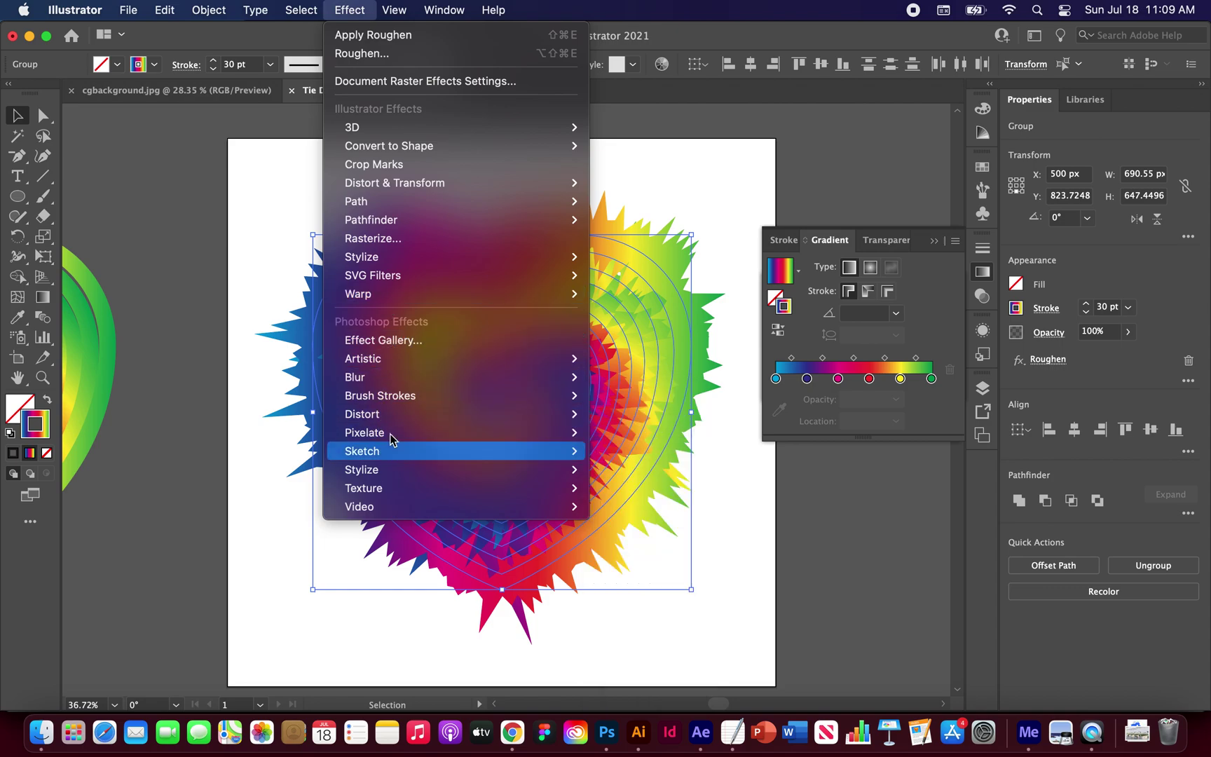
{"action": "mouse_move", "coordinate": [400, 415]}
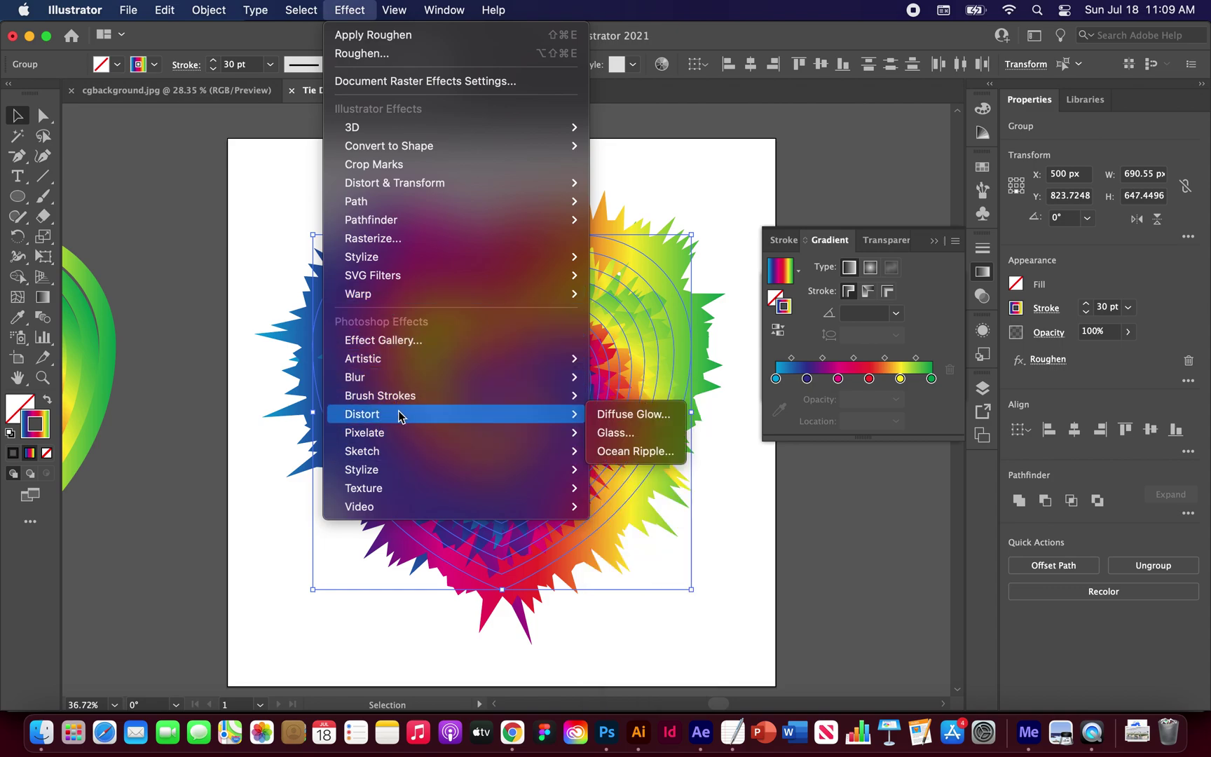
{"action": "left_click", "coordinate": [645, 452]}
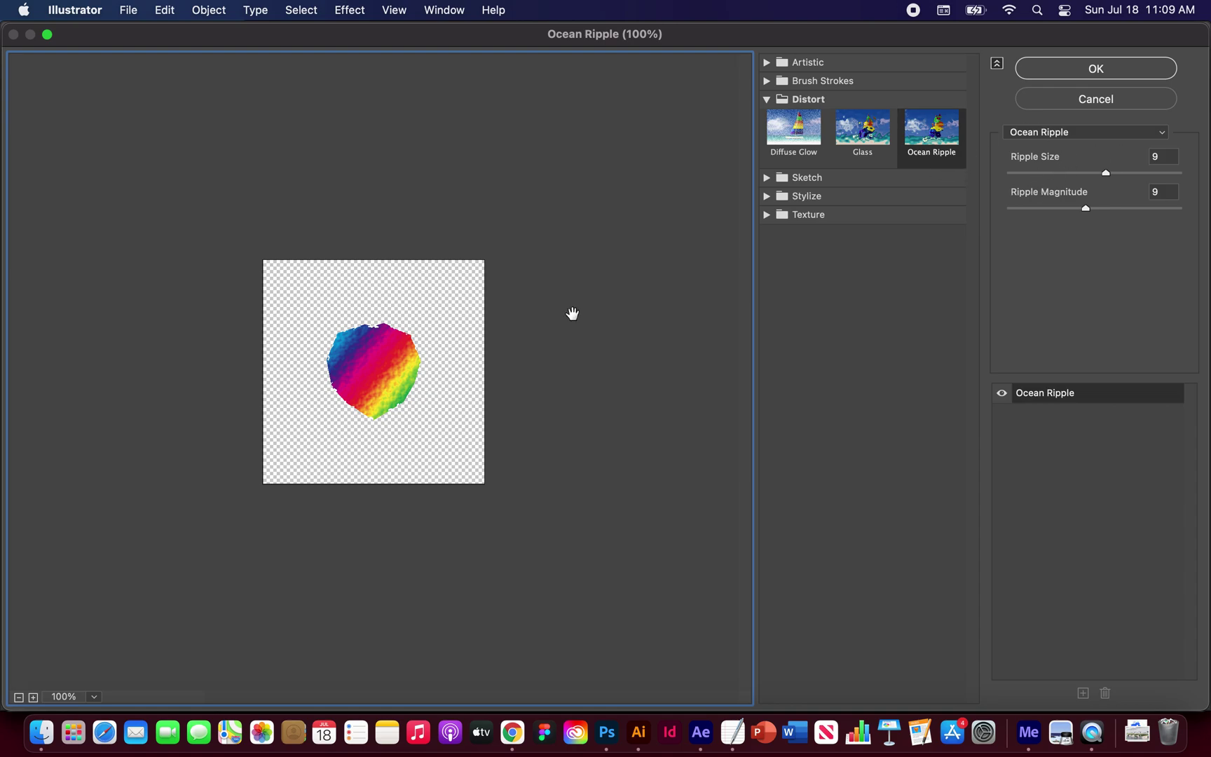
Step: Set Ocean Ripple to ripple size 15 and magnitude 3, apply it, and deselect
{"action": "left_click_drag", "start_coordinate": [1106, 173], "coordinate": [1177, 173]}
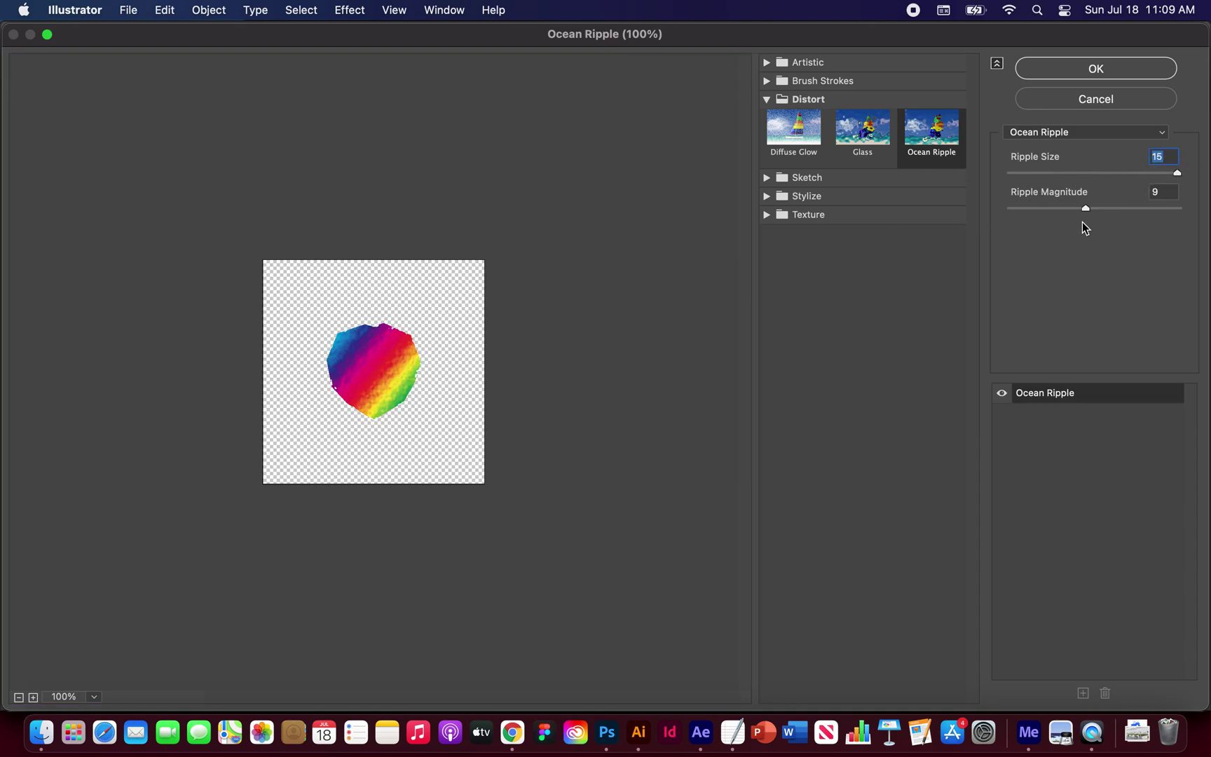
{"action": "left_click_drag", "start_coordinate": [1088, 208], "coordinate": [1033, 211]}
{"action": "left_click", "coordinate": [1083, 70]}
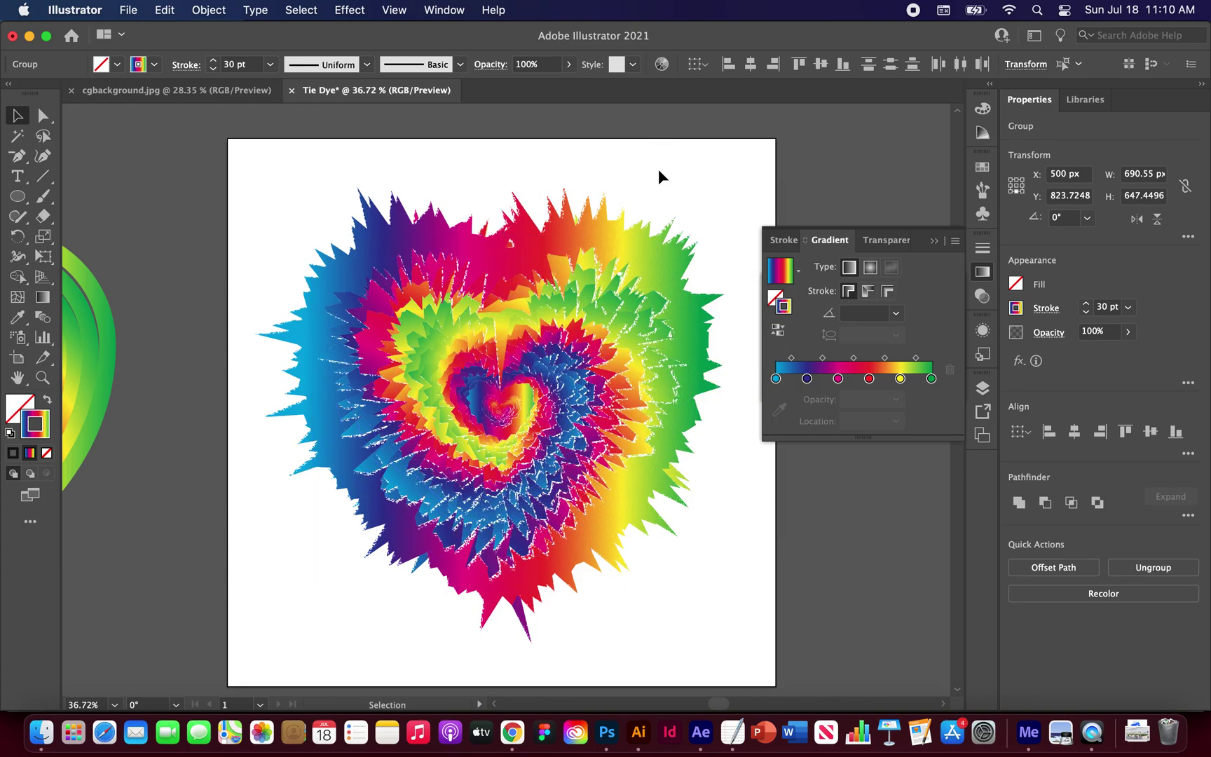
{"action": "left_click", "coordinate": [659, 170]}
Step: Reselect the tie-dye heart group and apply Effect > Stylize > Feather with a 5 px radius
{"action": "scroll", "coordinate": [635, 205], "scroll_direction": "up", "scroll_amount": 3, "text": "alt"}
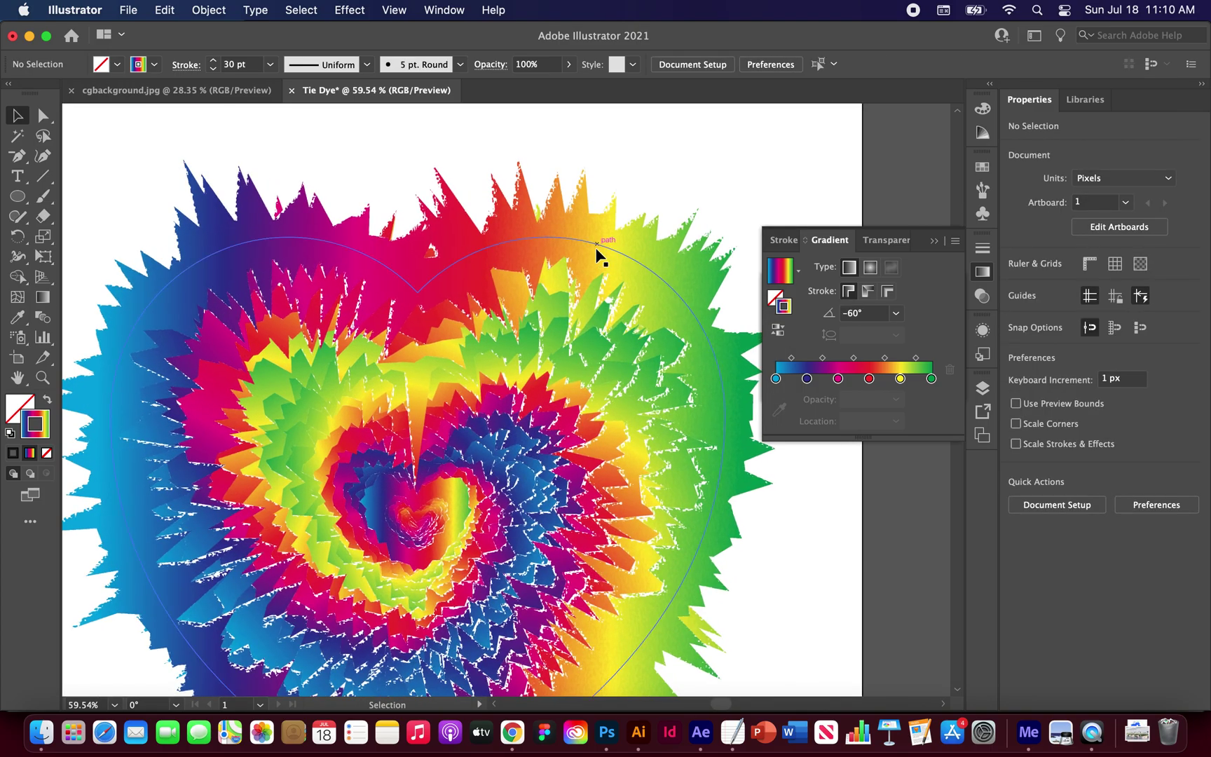
{"action": "scroll", "coordinate": [597, 253], "scroll_direction": "down", "scroll_amount": 3, "text": "alt"}
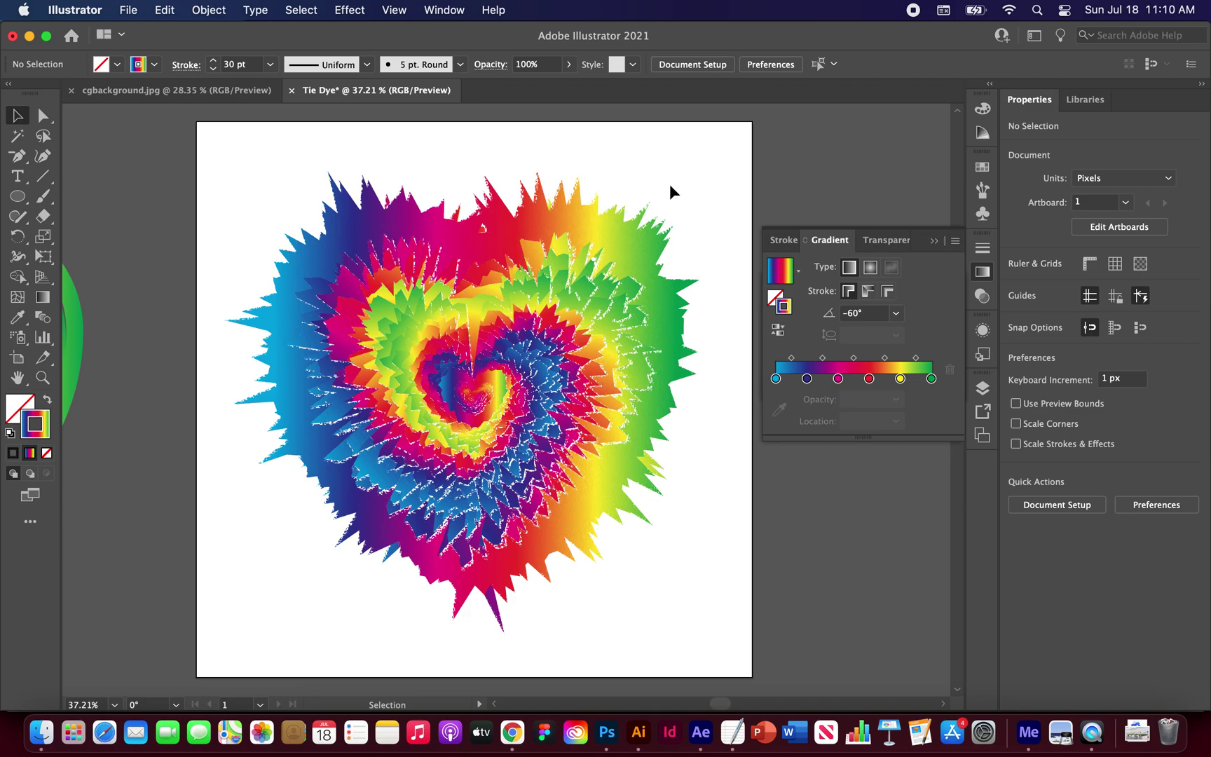
{"action": "left_click_drag", "start_coordinate": [675, 175], "coordinate": [251, 632]}
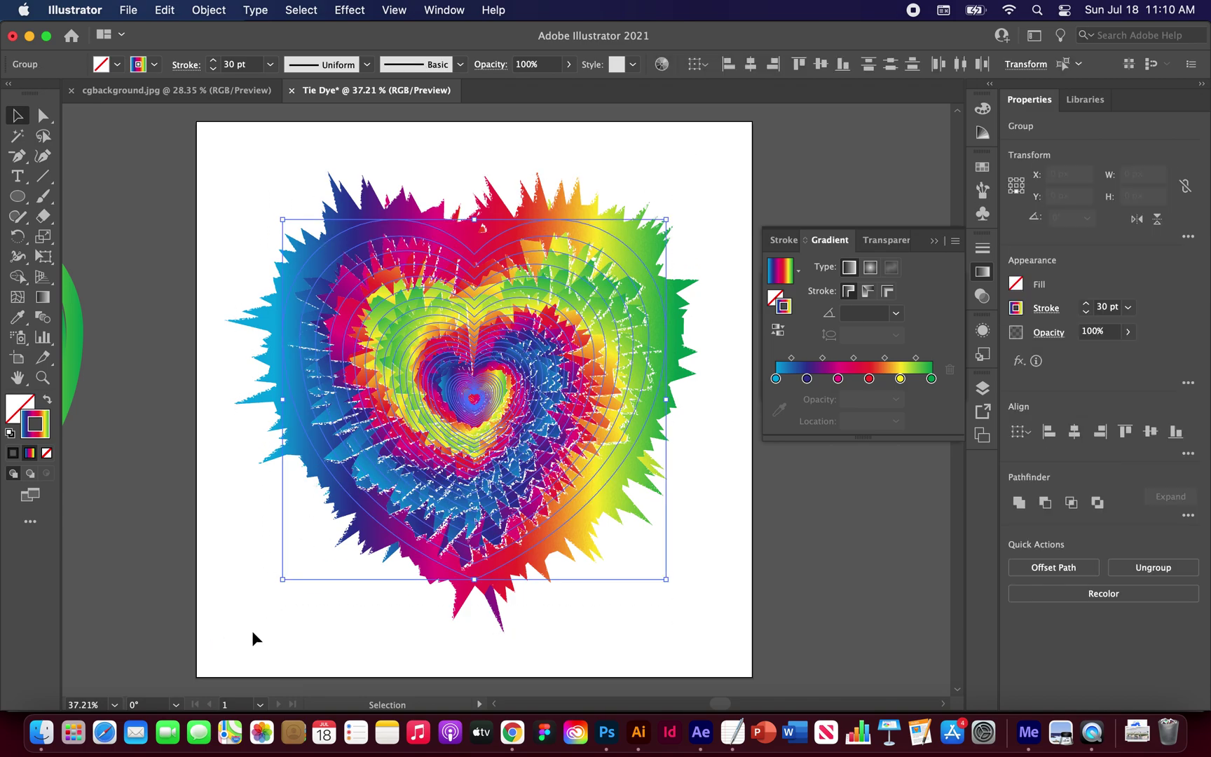
{"action": "left_click", "coordinate": [347, 10]}
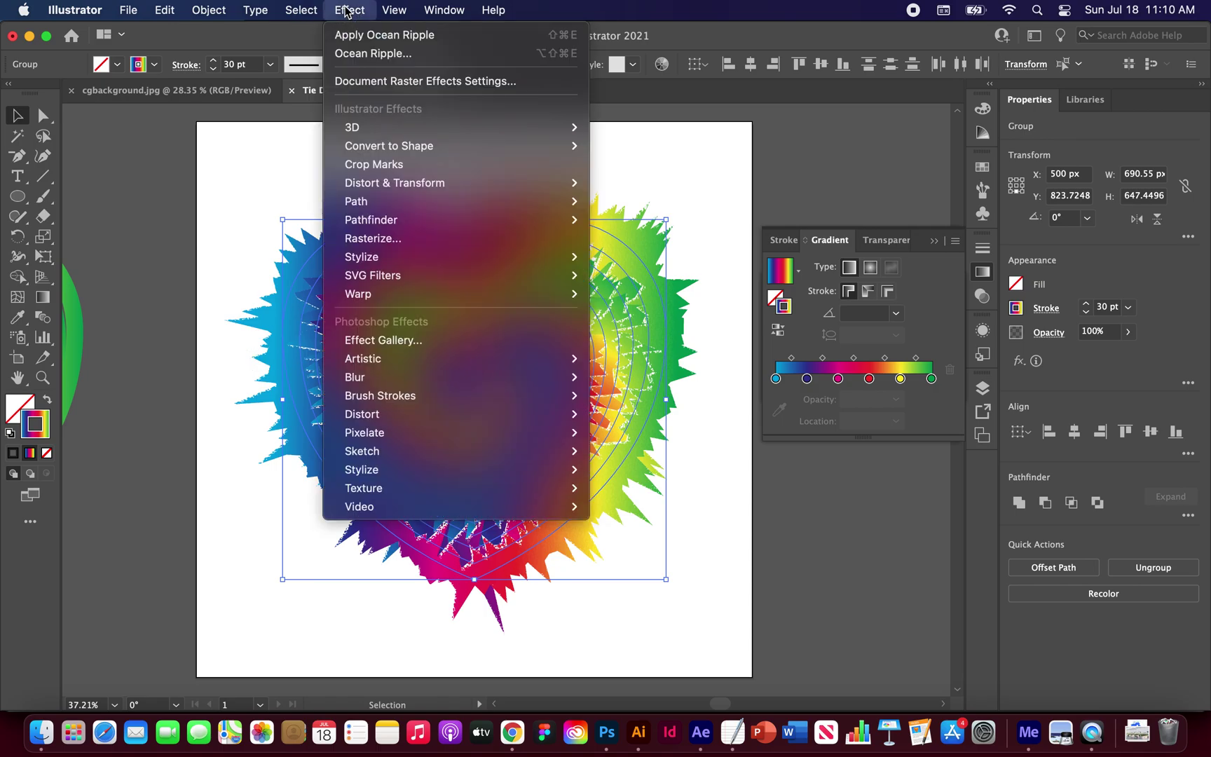
{"action": "mouse_move", "coordinate": [386, 257]}
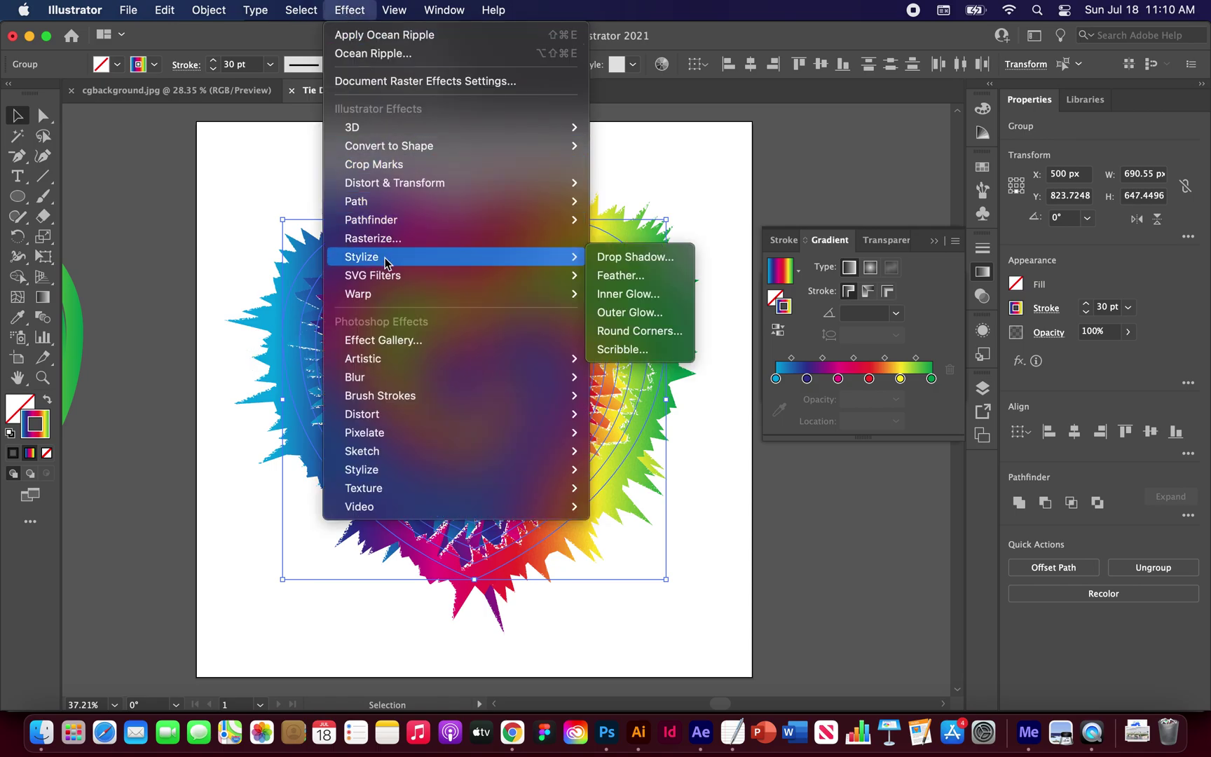
{"action": "left_click", "coordinate": [652, 276]}
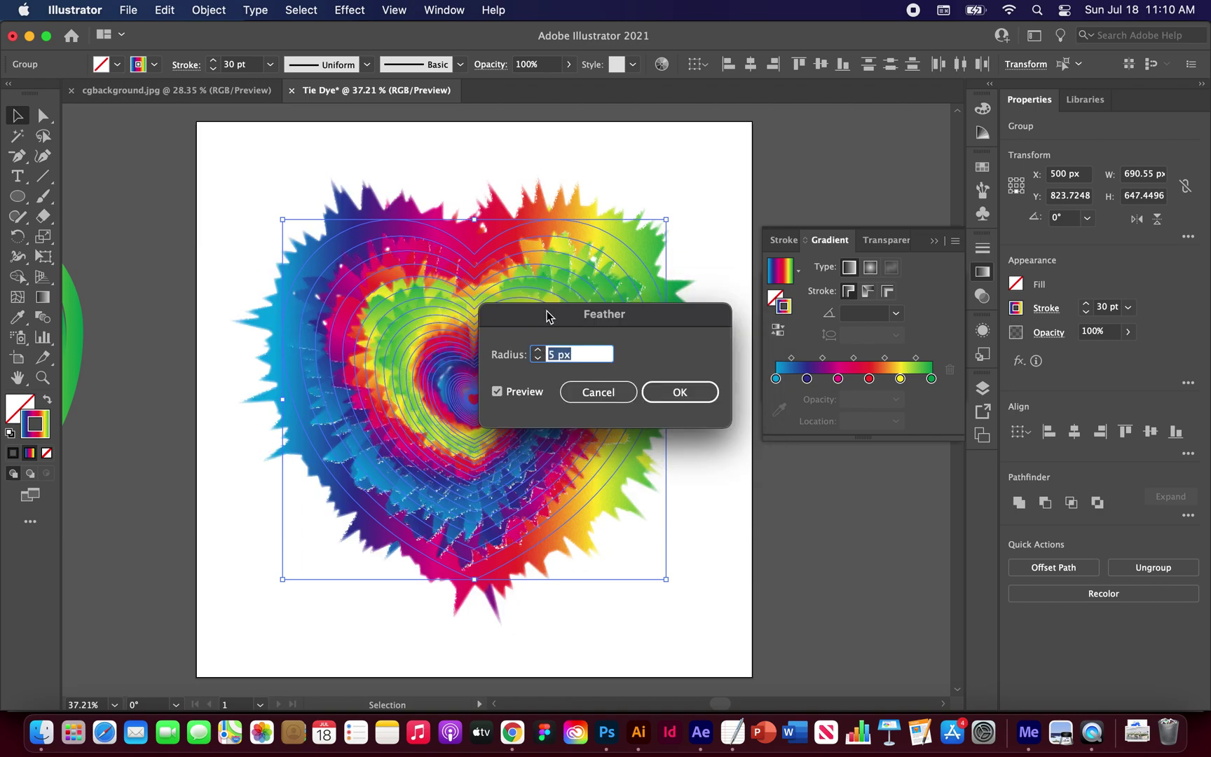
{"action": "left_click_drag", "start_coordinate": [544, 327], "coordinate": [804, 183]}
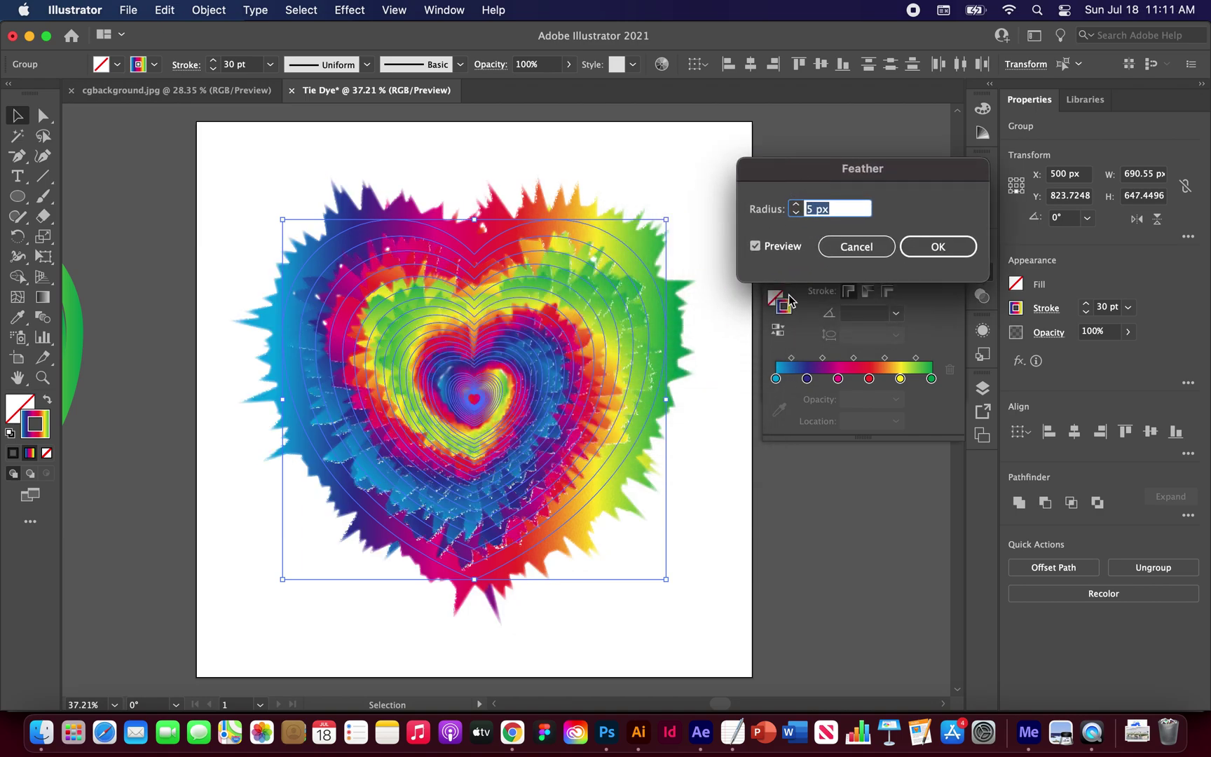
{"action": "left_click", "coordinate": [944, 249]}
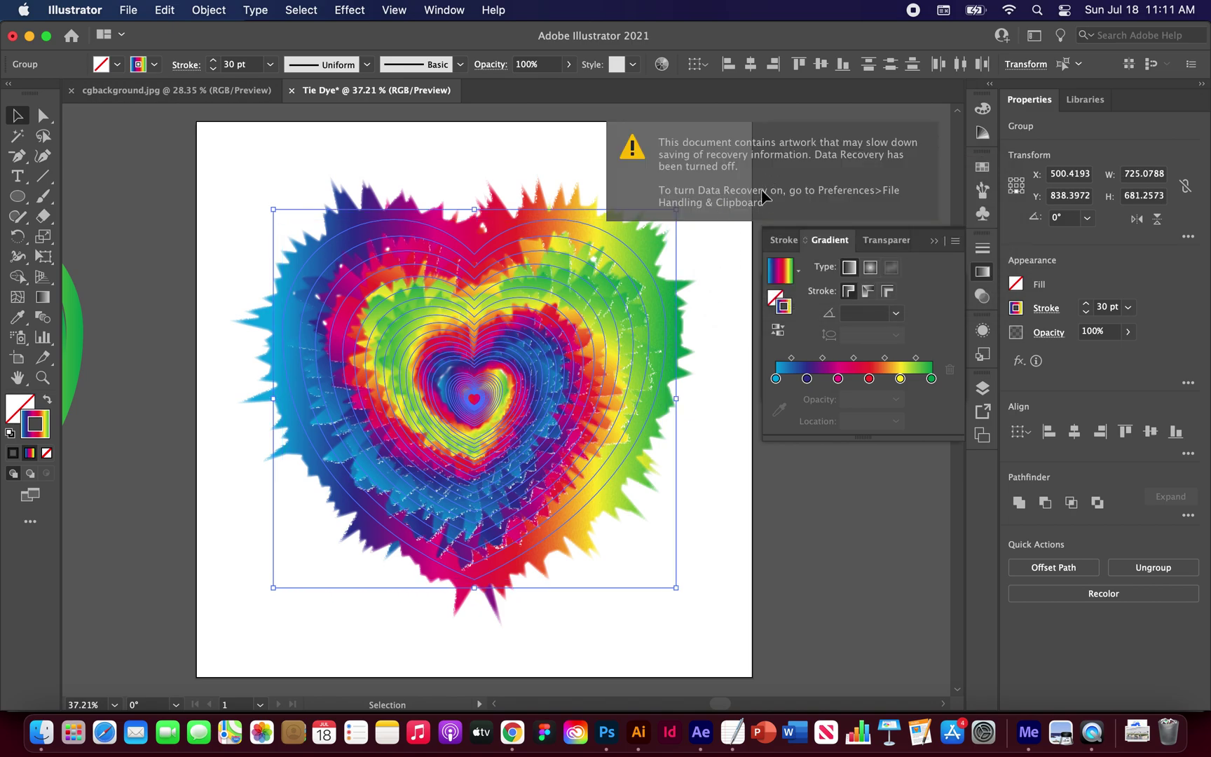
{"action": "left_click", "coordinate": [727, 275]}
Step: Zoom out to show the spare rainbow heart, marquee-select the tie-dye group, and open the Object menu
{"action": "scroll", "coordinate": [559, 306], "scroll_direction": "right", "scroll_amount": 5}
{"action": "scroll", "coordinate": [559, 305], "scroll_direction": "left", "scroll_amount": 4}
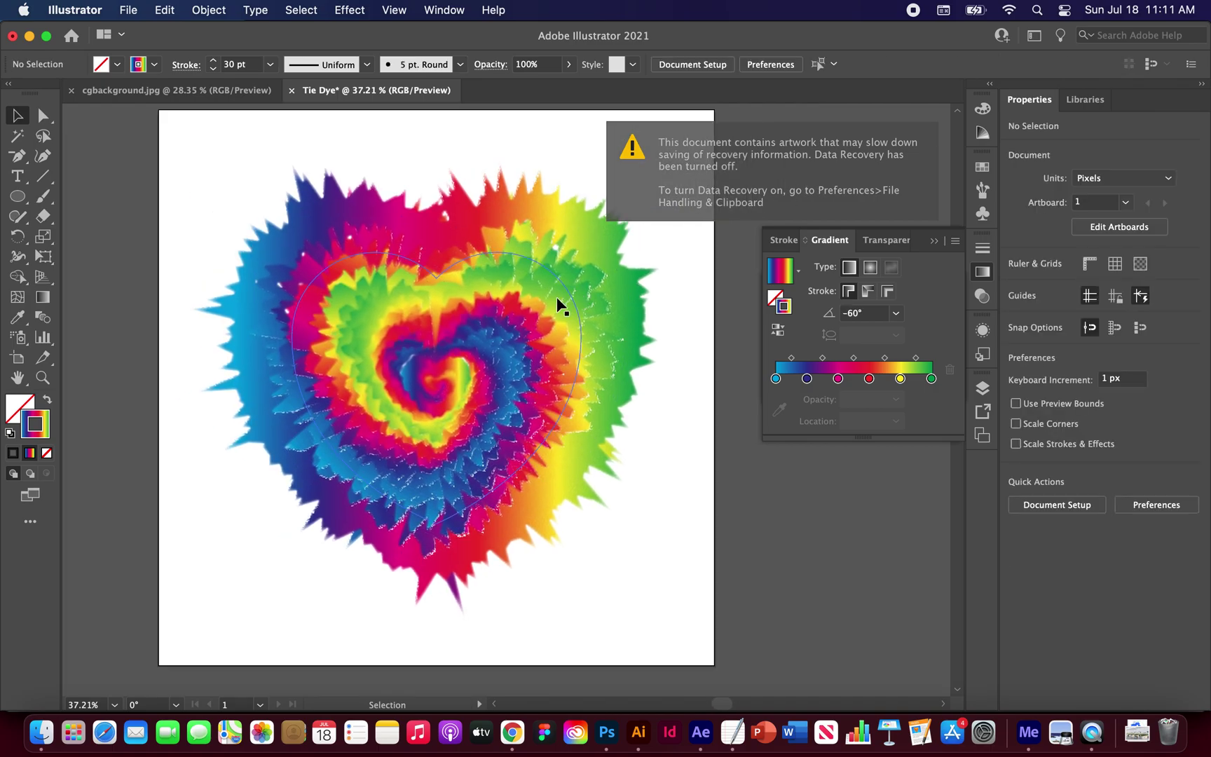
{"action": "scroll", "coordinate": [544, 276], "scroll_direction": "up", "scroll_amount": 1}
{"action": "scroll", "coordinate": [543, 275], "scroll_direction": "right", "scroll_amount": 1}
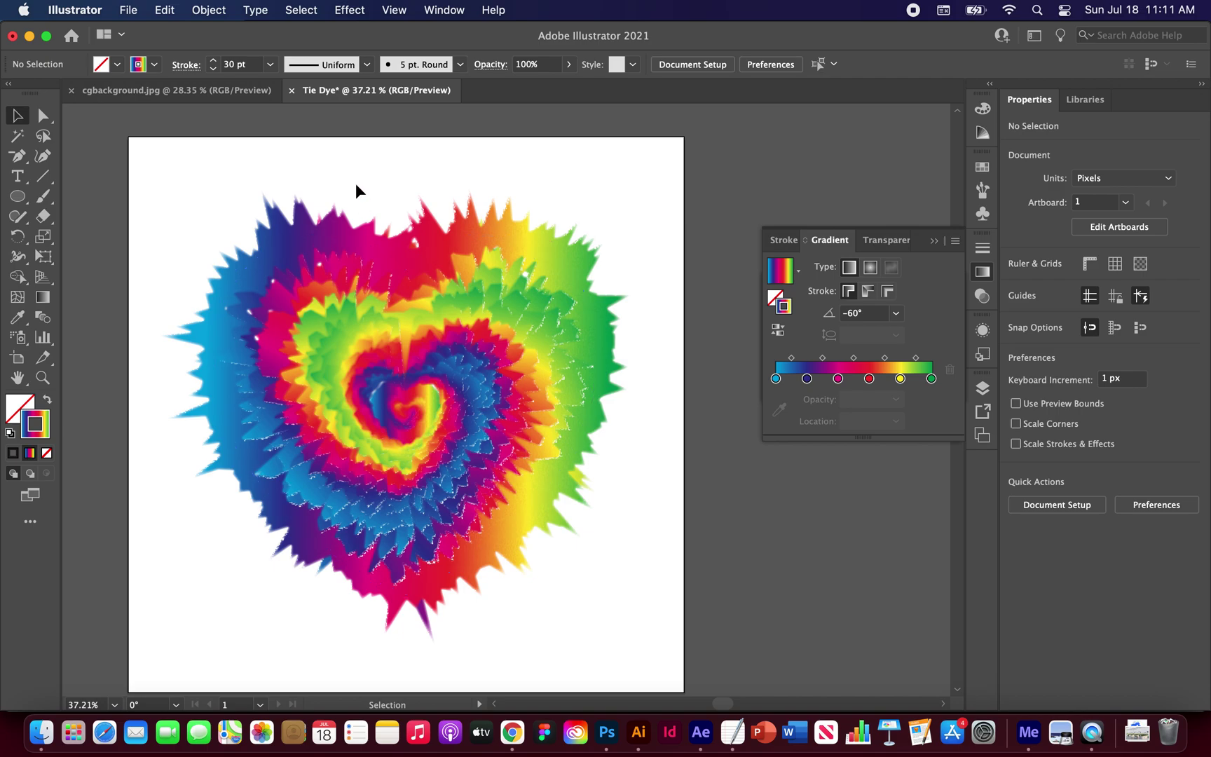
{"action": "scroll", "coordinate": [356, 191], "scroll_direction": "up", "scroll_amount": 2}
{"action": "scroll", "coordinate": [282, 206], "scroll_direction": "down", "scroll_amount": 1}
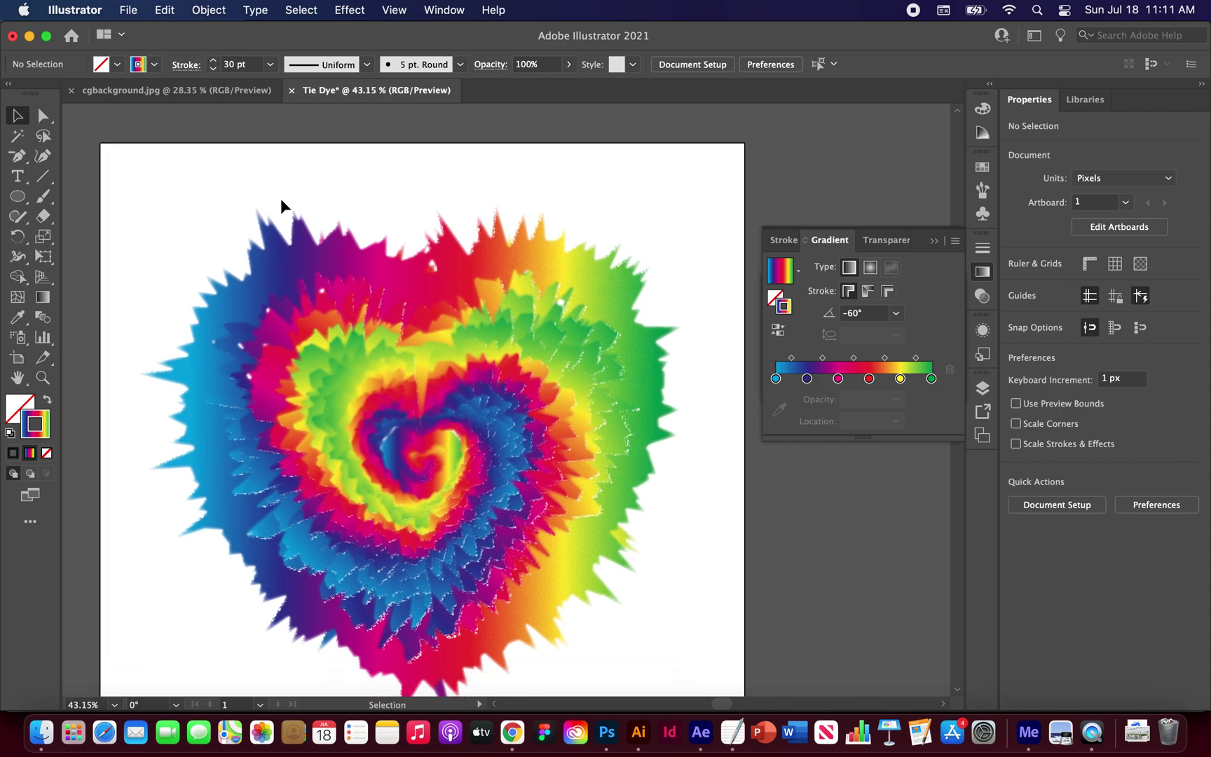
{"action": "scroll", "coordinate": [550, 258], "scroll_direction": "down", "scroll_amount": 3}
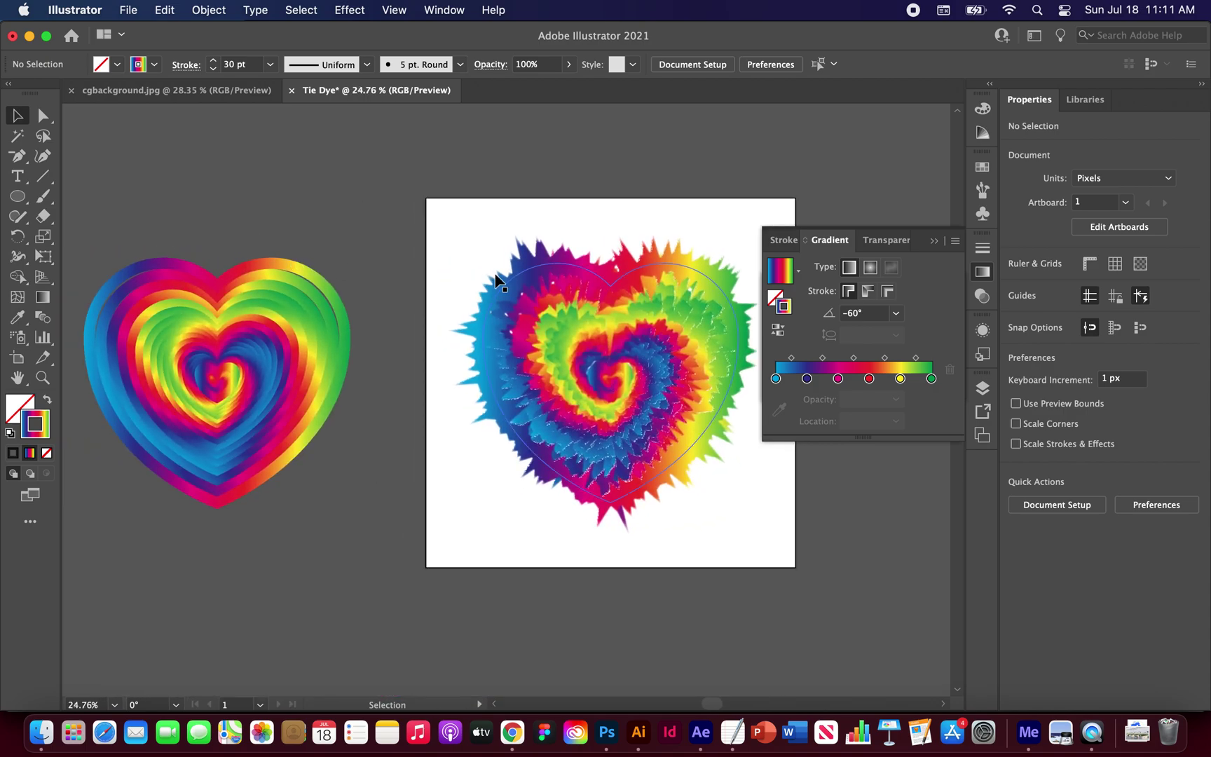
{"action": "scroll", "coordinate": [519, 273], "scroll_direction": "up", "scroll_amount": 1}
{"action": "left_click", "coordinate": [678, 210]}
{"action": "left_click_drag", "start_coordinate": [679, 211], "coordinate": [387, 543]}
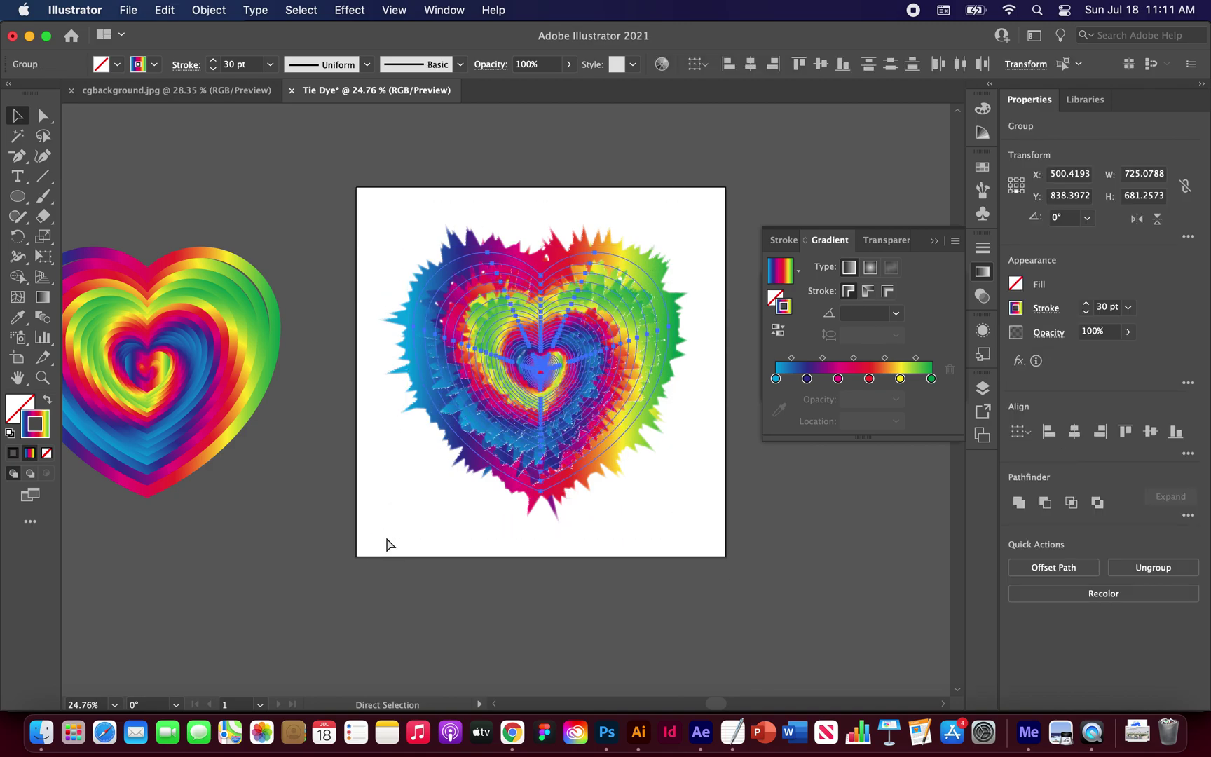
{"action": "left_click", "coordinate": [209, 9]}
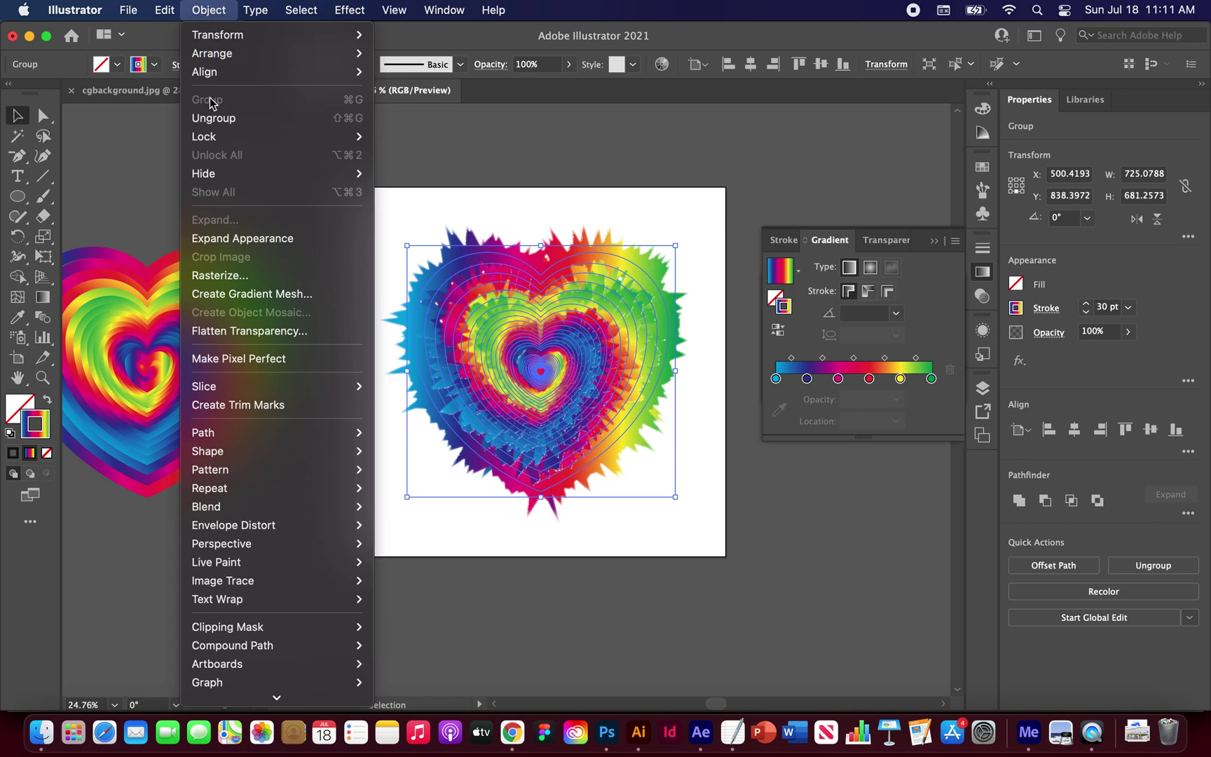
Step: Move the clean outer heart outline from the spare heart onto the tie-dye and center it horizontally
{"action": "left_click", "coordinate": [135, 135]}
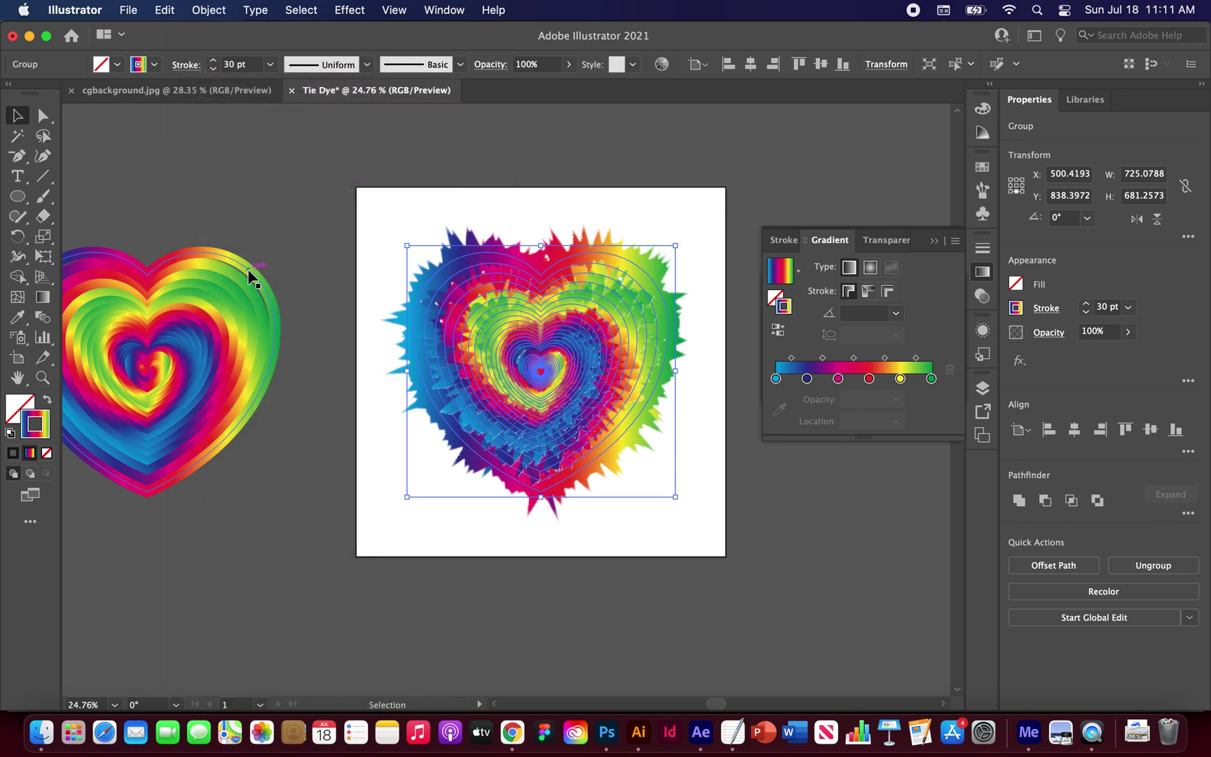
{"action": "left_click_drag", "start_coordinate": [249, 271], "coordinate": [642, 282]}
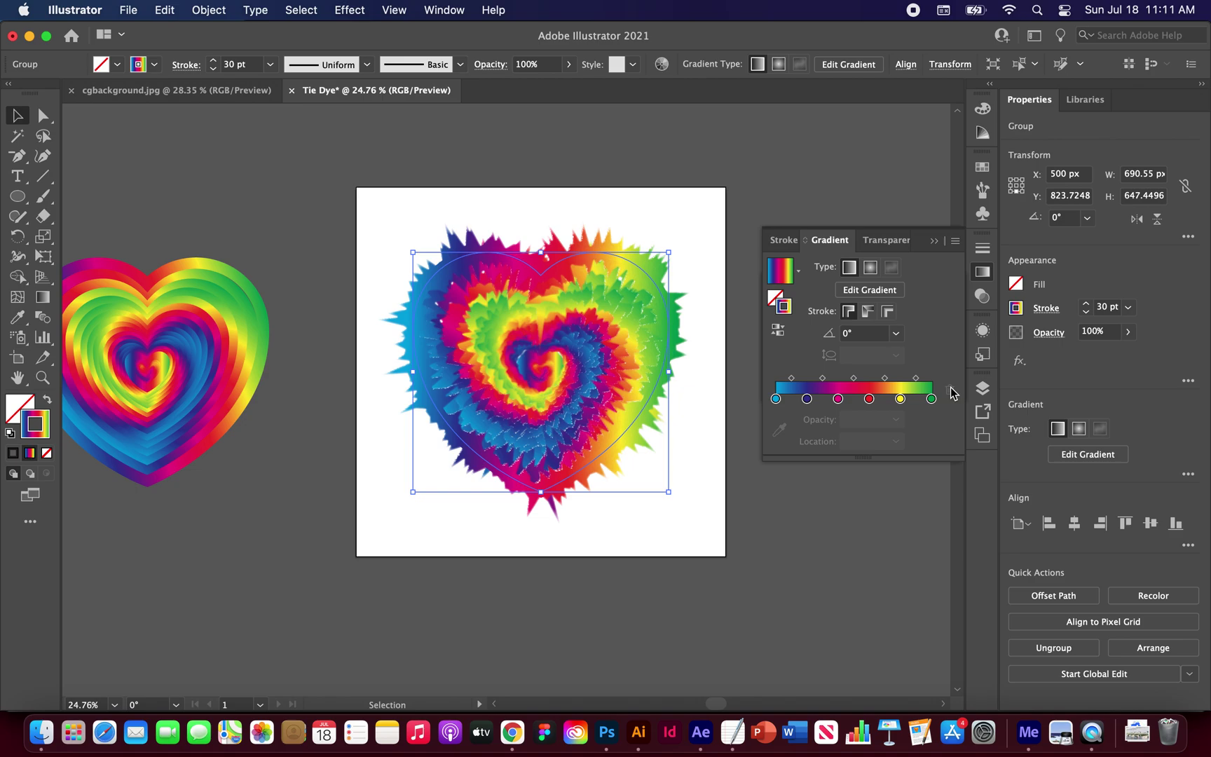
{"action": "left_click", "coordinate": [1076, 526]}
Step: Select the outline and tie-dye together and make a clipping mask with Cmd+7
{"action": "left_click_drag", "start_coordinate": [677, 206], "coordinate": [499, 381]}
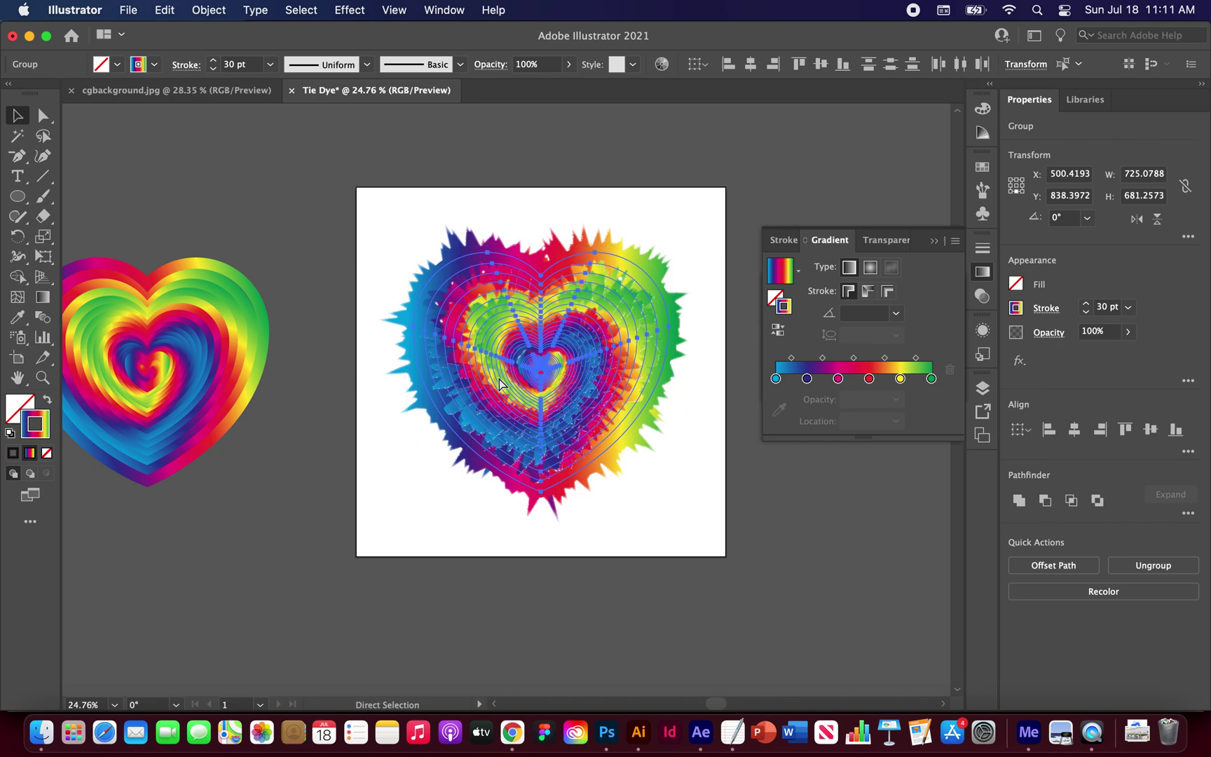
{"action": "key", "text": "super+7"}
{"action": "left_click", "coordinate": [670, 204]}
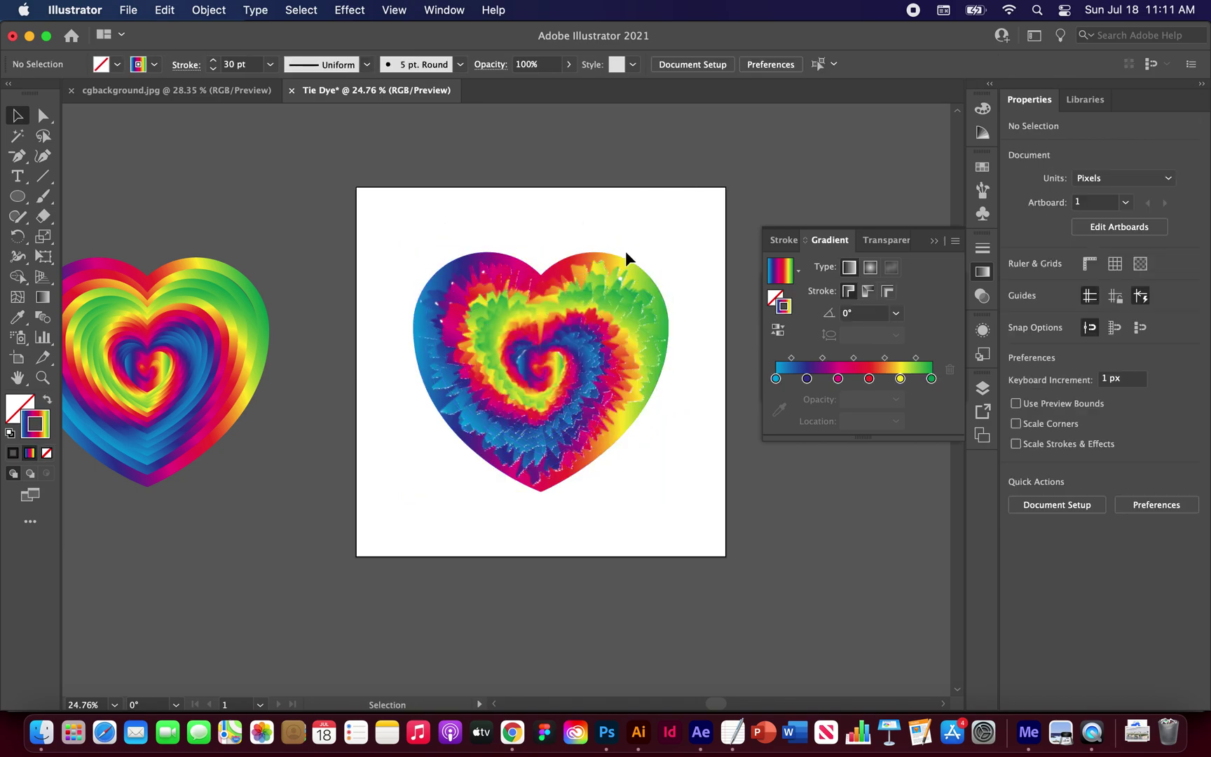
{"action": "scroll", "coordinate": [625, 252], "scroll_direction": "up", "scroll_amount": 5}
Step: Hide all panels with Tab to view the clipped tie-dye heart beside the spare rainbow heart
{"action": "key", "text": "Tab"}
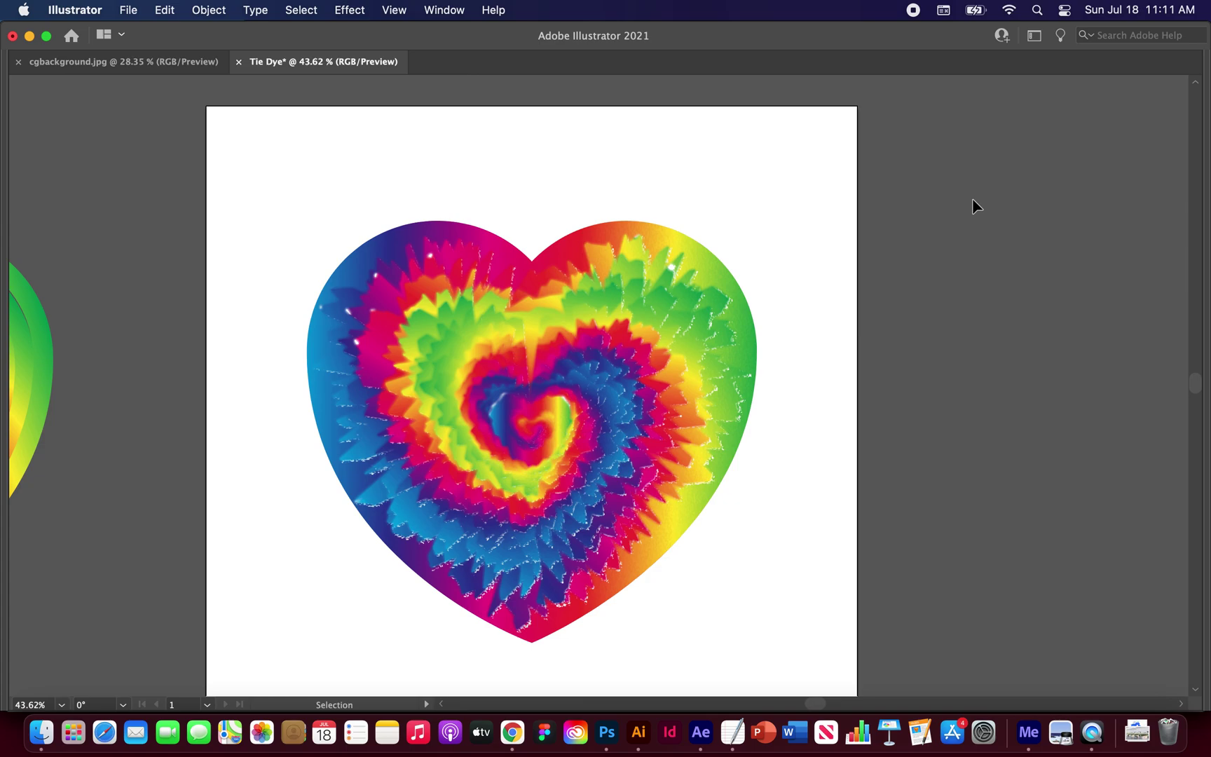
{"action": "scroll", "coordinate": [974, 205], "scroll_direction": "down", "scroll_amount": 1}
{"action": "scroll", "coordinate": [973, 205], "scroll_direction": "left", "scroll_amount": 1}
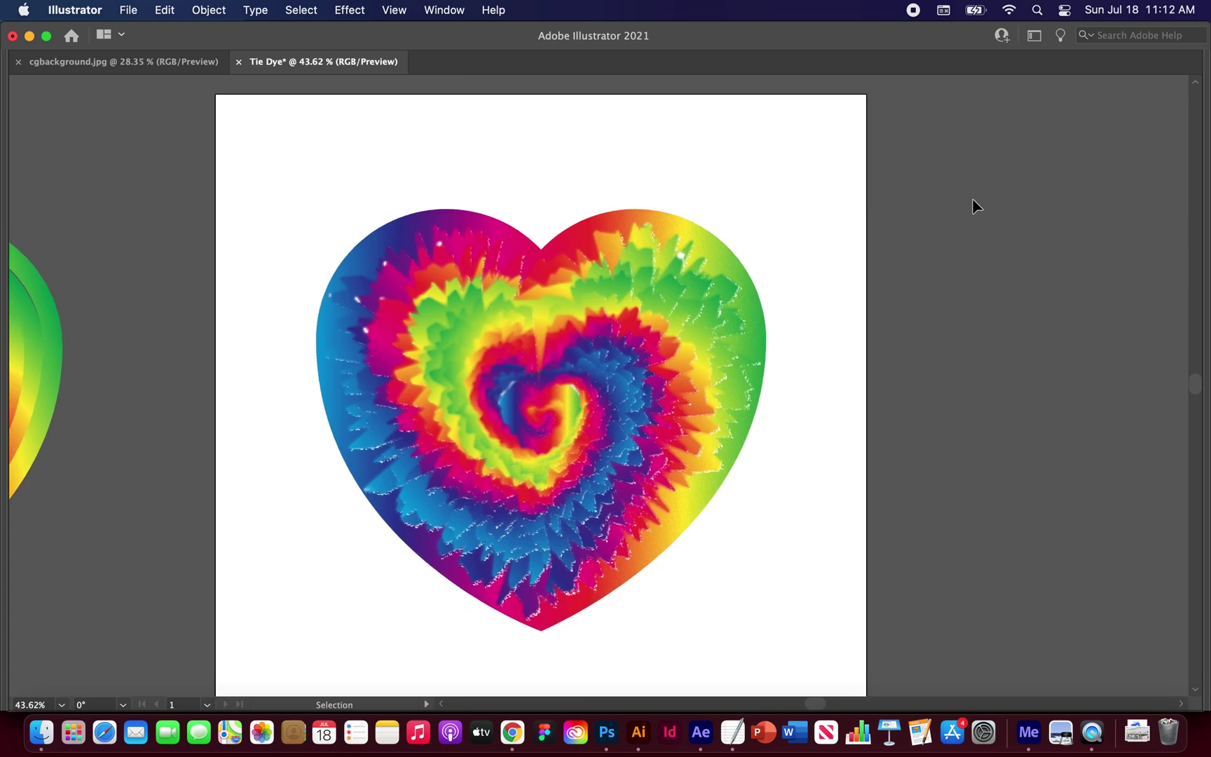